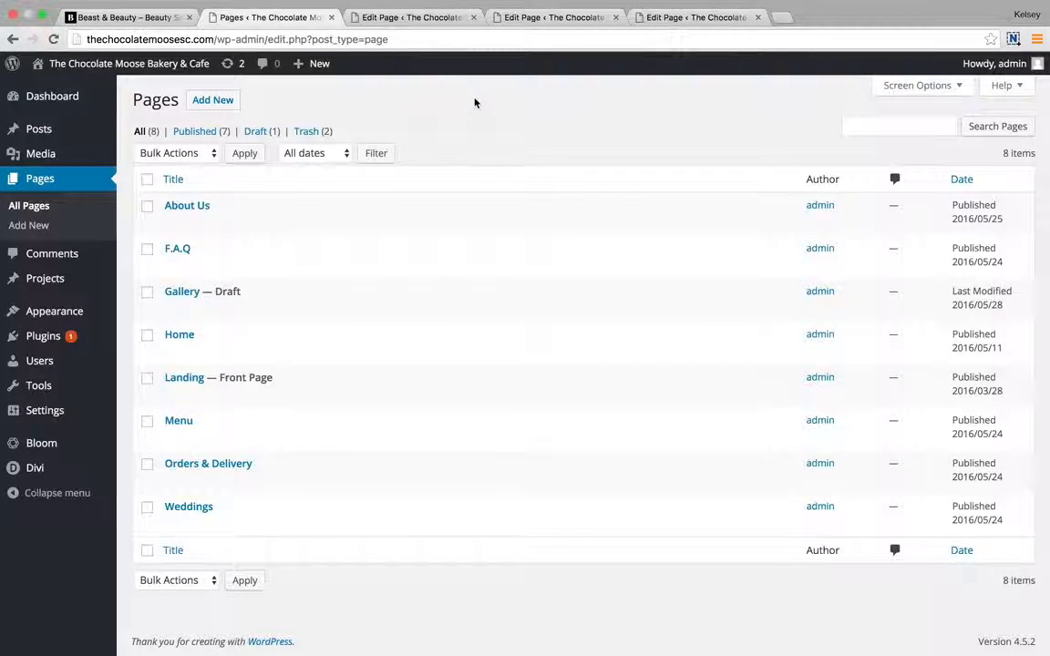
Switch to the About Us page editor and review its ten modules, from Intro Text to cupcake icons.
{"action": "left_click", "coordinate": [390, 19]}
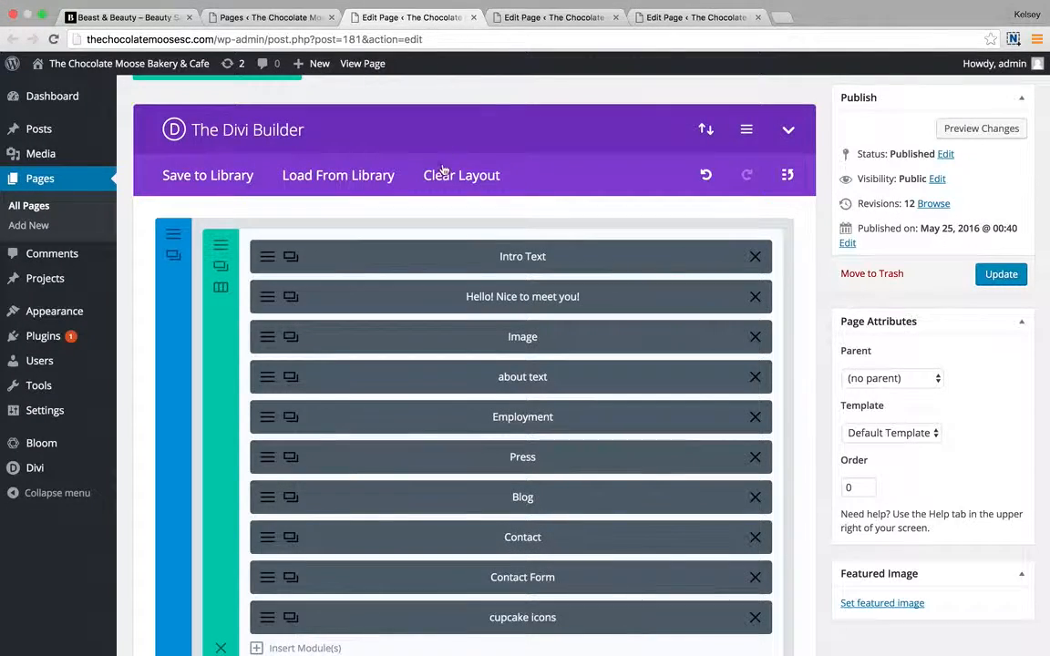
{"action": "scroll", "coordinate": [385, 186], "scroll_direction": "up", "scroll_amount": 3}
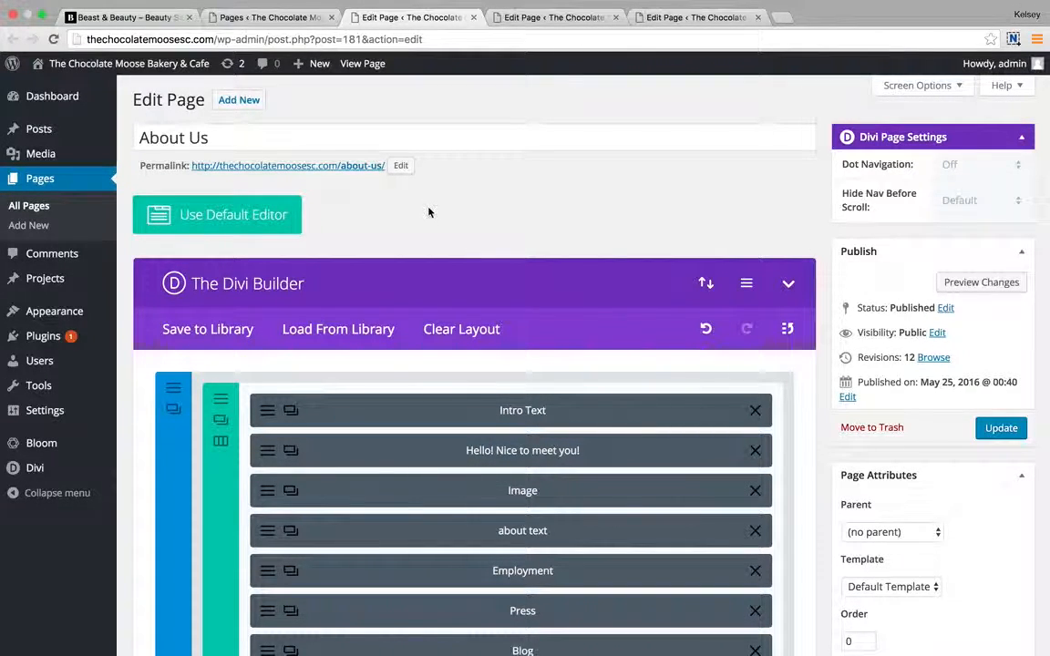
{"action": "scroll", "coordinate": [428, 211], "scroll_direction": "down", "scroll_amount": 5}
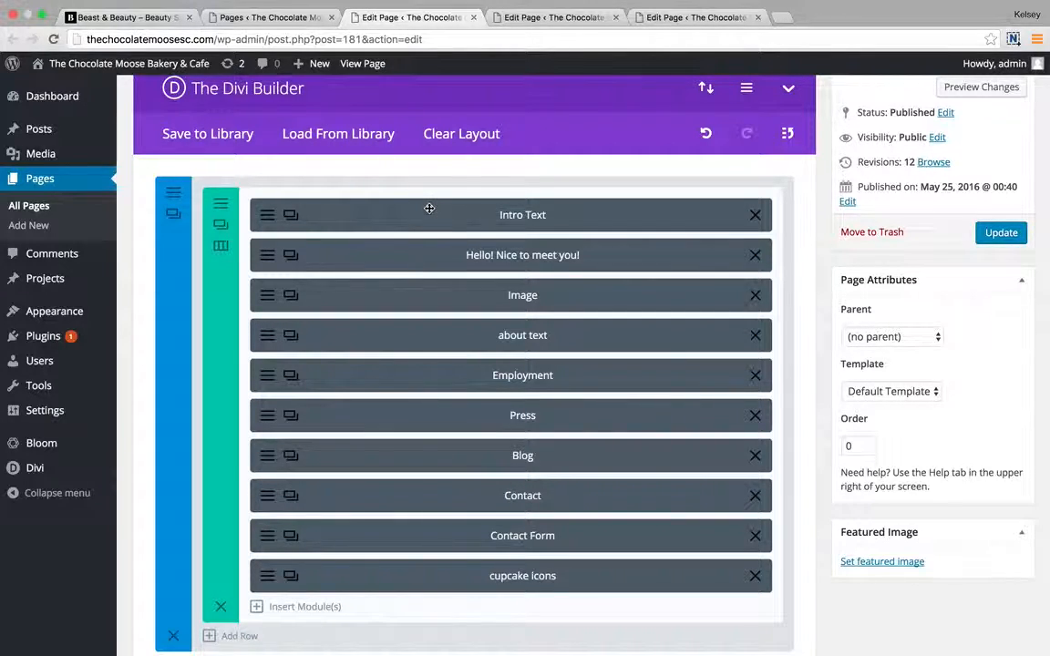
{"action": "scroll", "coordinate": [433, 131], "scroll_direction": "up", "scroll_amount": 5}
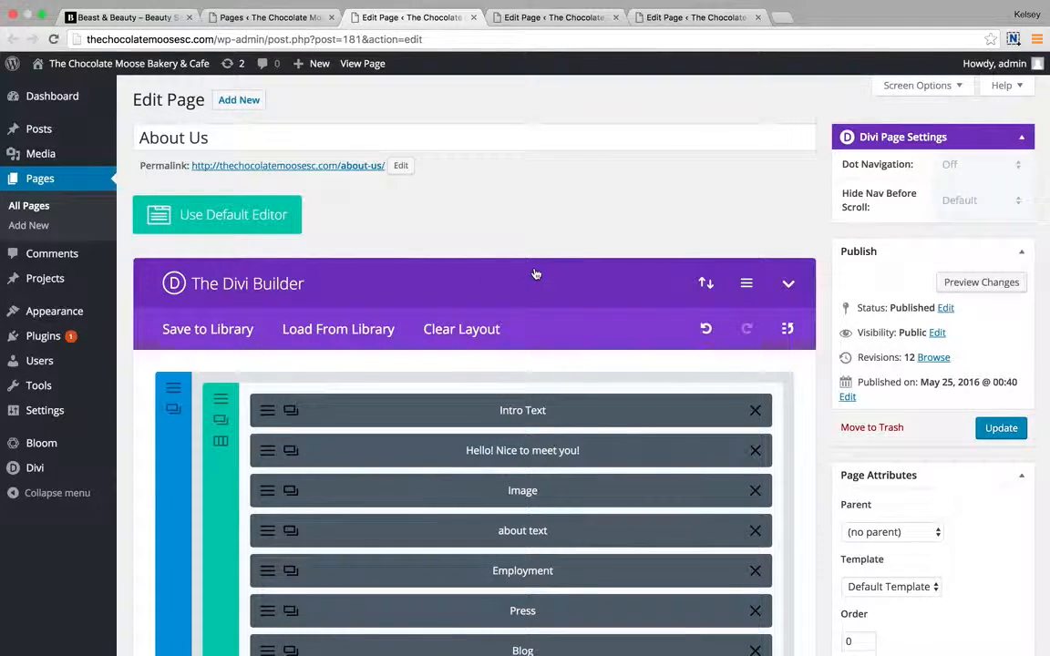
{"action": "scroll", "coordinate": [536, 275], "scroll_direction": "down", "scroll_amount": 2}
{"action": "scroll", "coordinate": [536, 274], "scroll_direction": "down", "scroll_amount": 1}
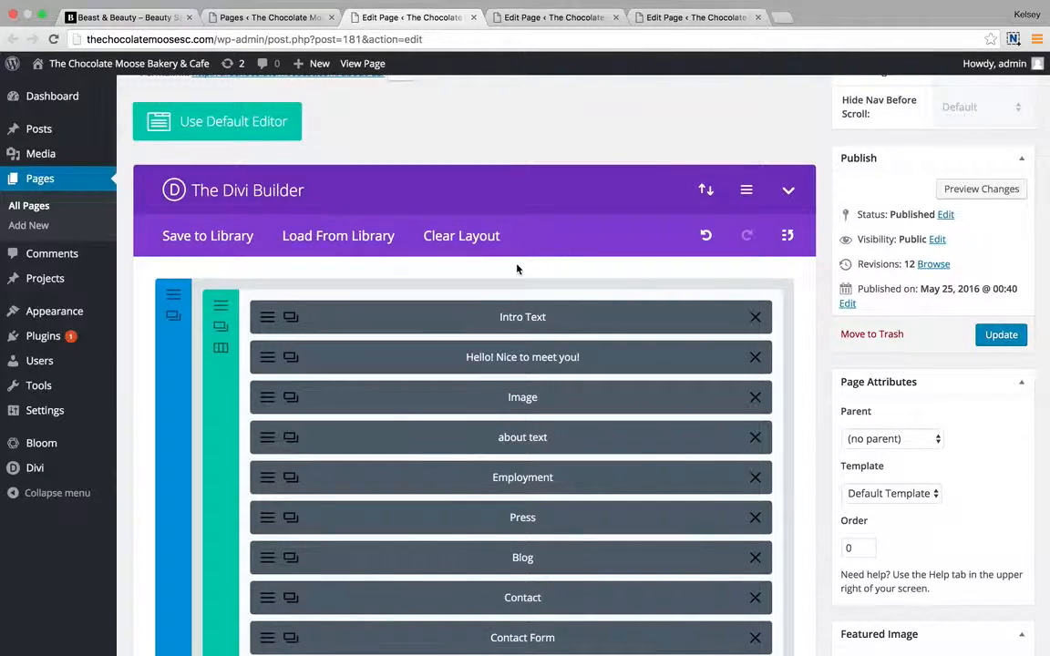
{"action": "scroll", "coordinate": [517, 269], "scroll_direction": "down", "scroll_amount": 2}
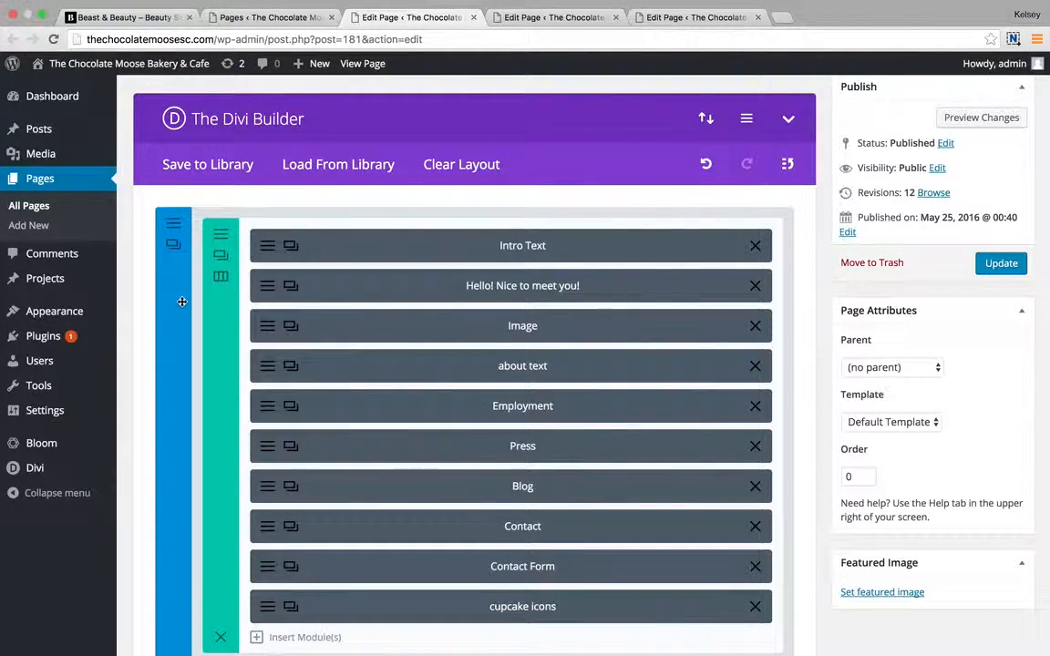
{"action": "scroll", "coordinate": [151, 465], "scroll_direction": "down", "scroll_amount": 3}
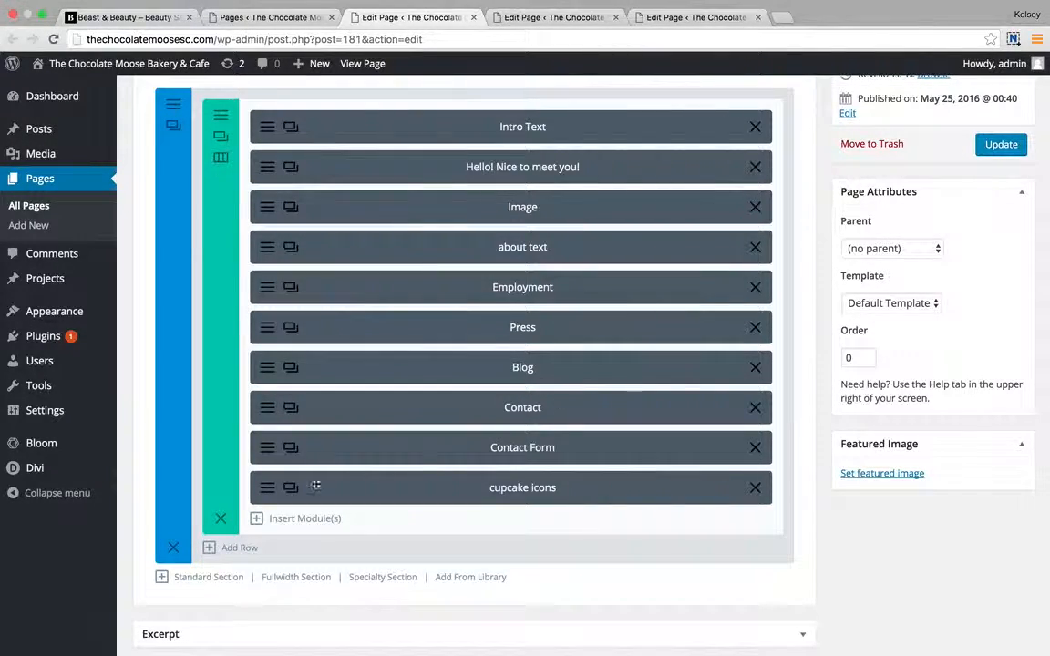
{"action": "left_click", "coordinate": [226, 551]}
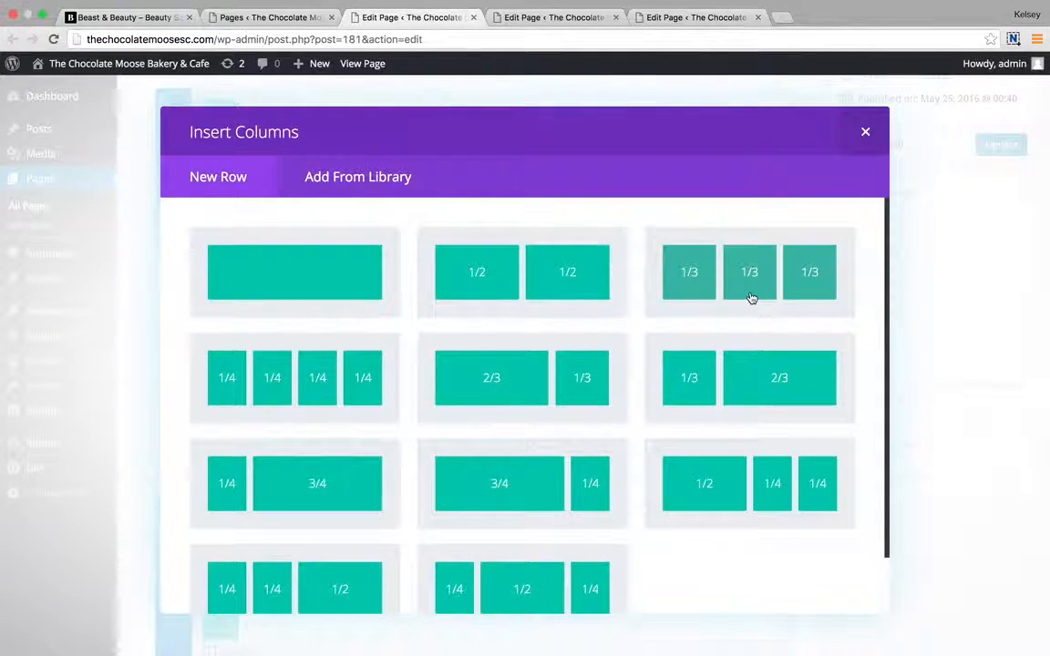
{"action": "scroll", "coordinate": [558, 427], "scroll_direction": "down", "scroll_amount": 2}
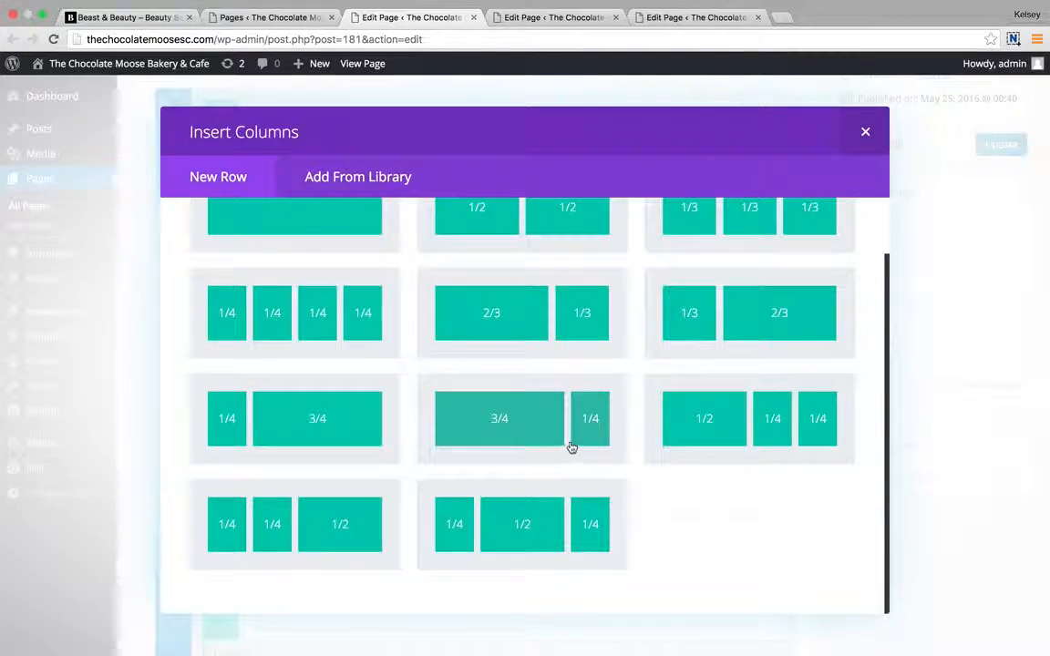
{"action": "left_click", "coordinate": [865, 133]}
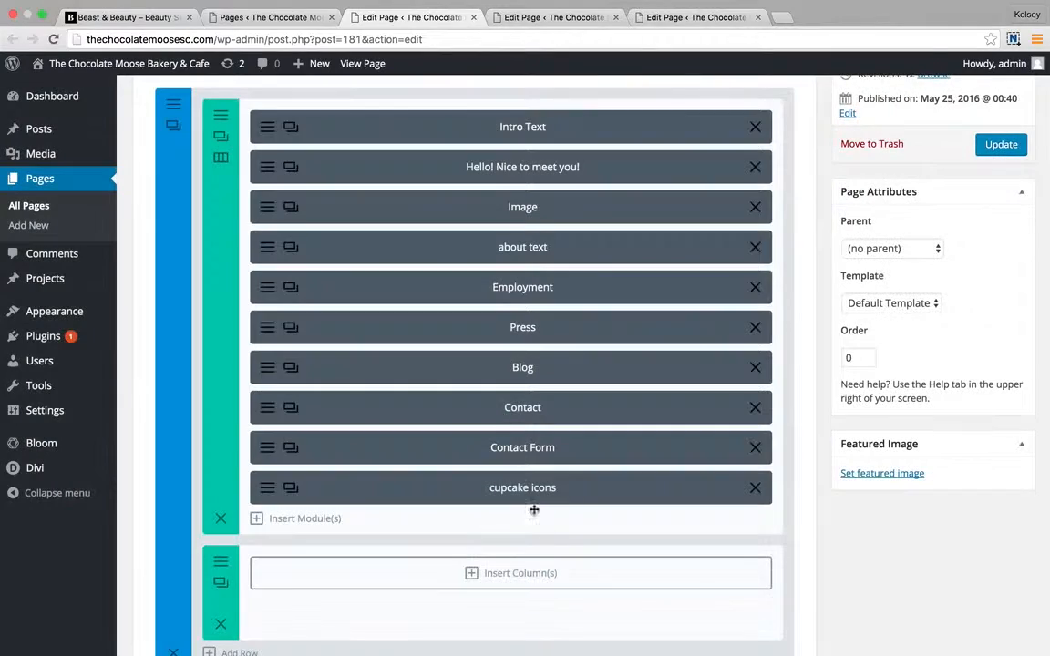
{"action": "scroll", "coordinate": [505, 595], "scroll_direction": "down", "scroll_amount": 2}
{"action": "left_click", "coordinate": [220, 542]}
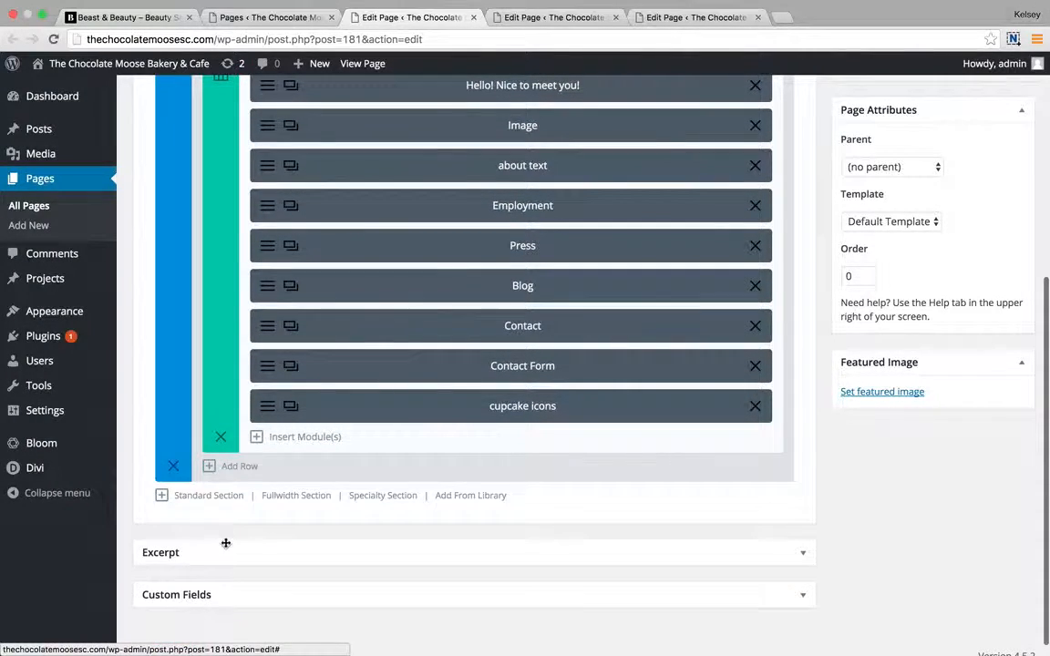
{"action": "scroll", "coordinate": [233, 292], "scroll_direction": "up", "scroll_amount": 4}
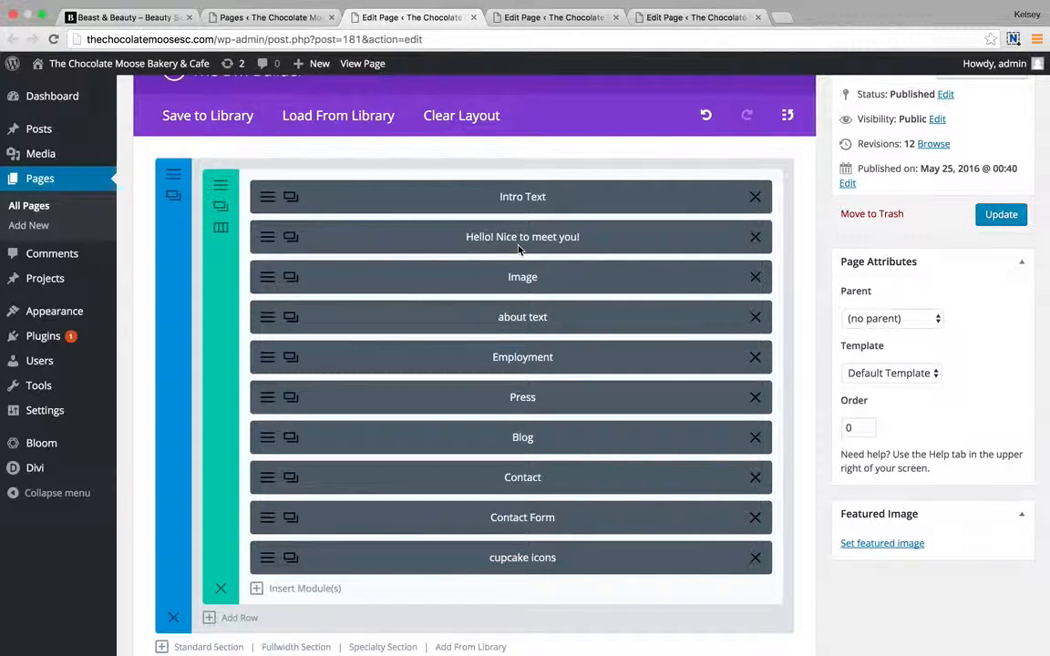
Review and Save & Exit the Intro Text and 'Hello! Nice to meet you!' module settings.
{"action": "left_click", "coordinate": [290, 197]}
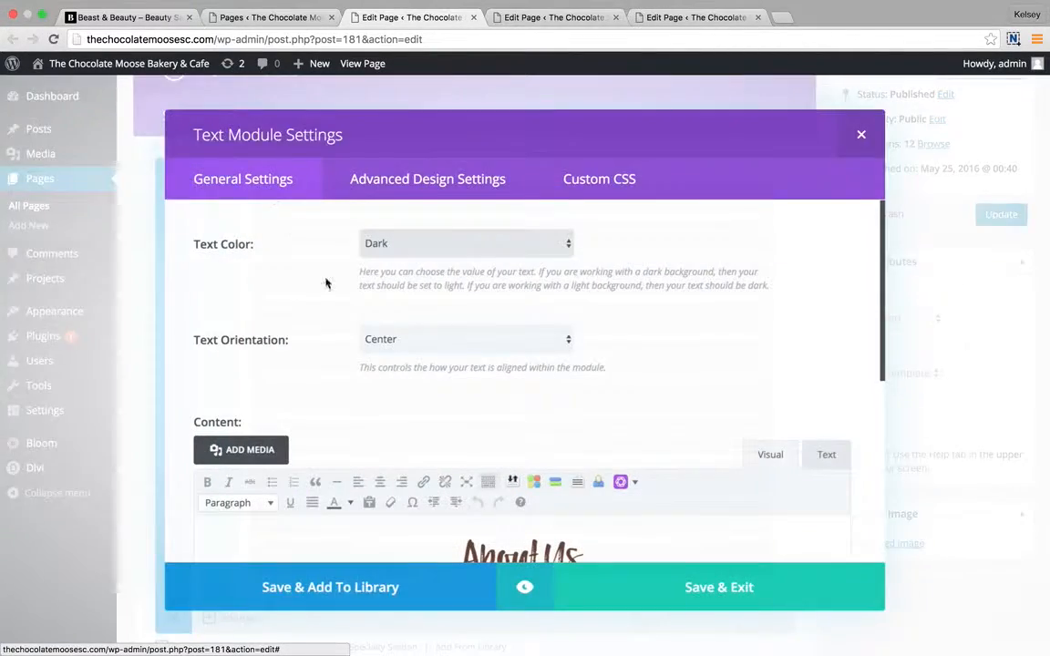
{"action": "scroll", "coordinate": [399, 440], "scroll_direction": "down", "scroll_amount": 3}
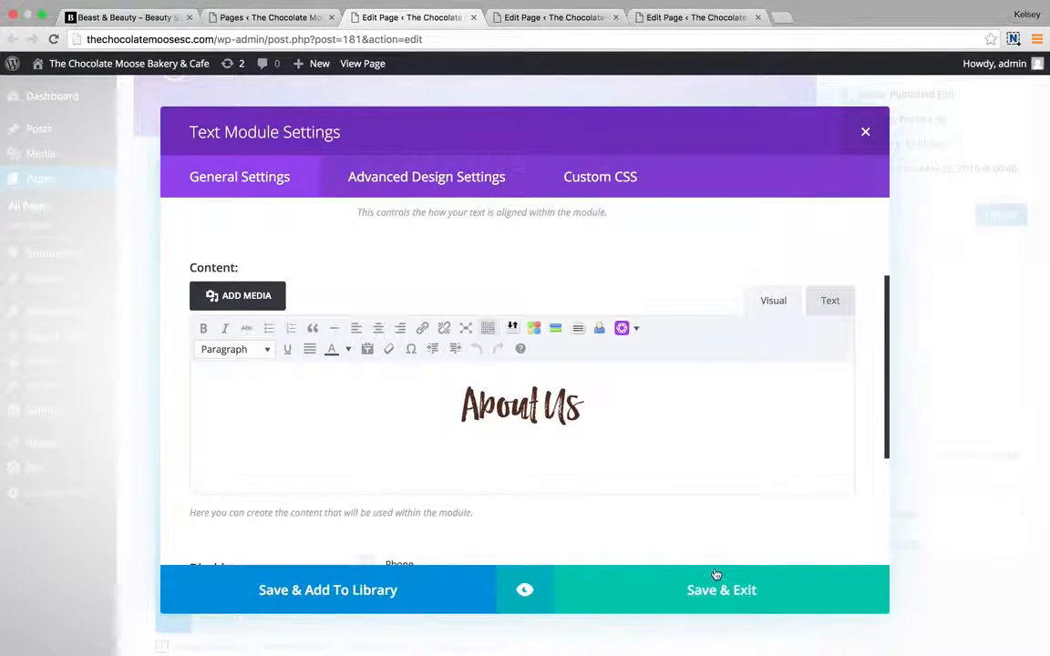
{"action": "left_click", "coordinate": [739, 591]}
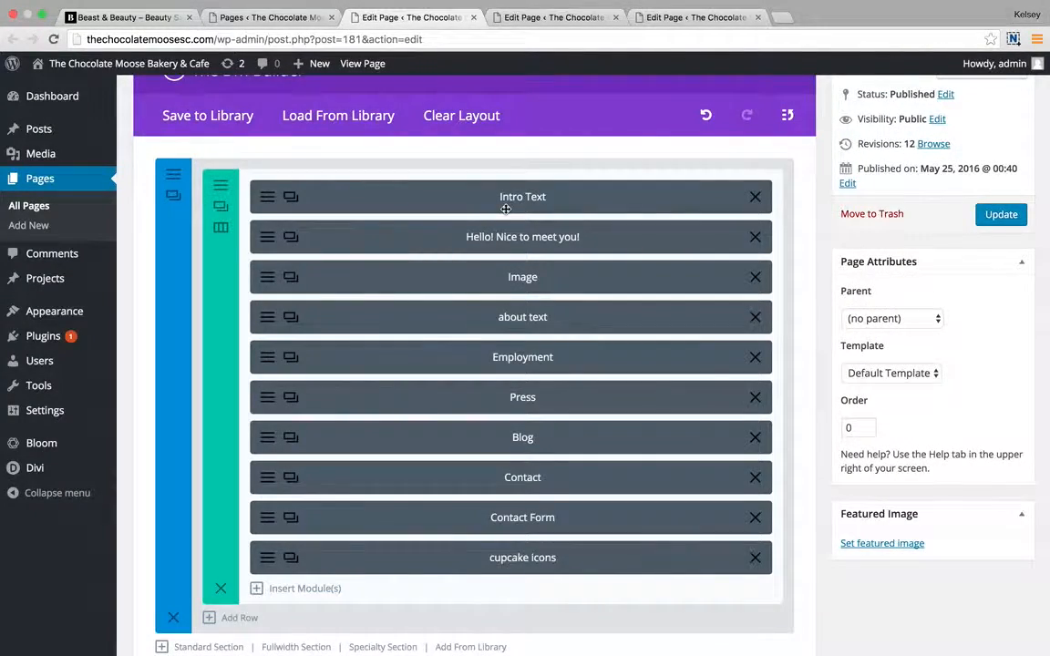
{"action": "left_click", "coordinate": [266, 240]}
{"action": "scroll", "coordinate": [482, 297], "scroll_direction": "down", "scroll_amount": 2}
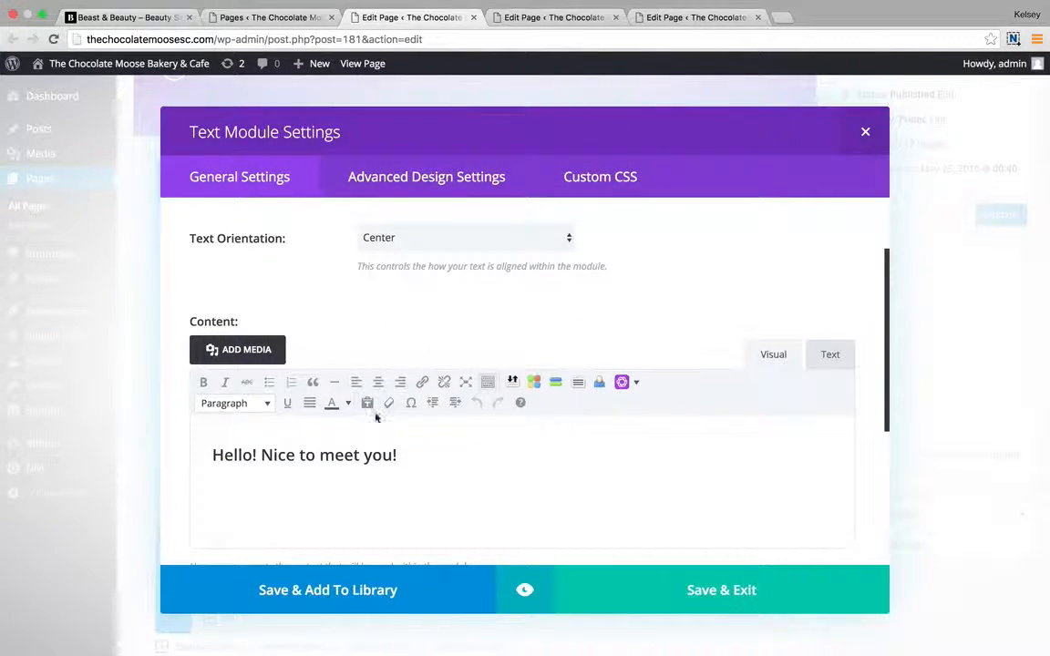
{"action": "left_click", "coordinate": [663, 581]}
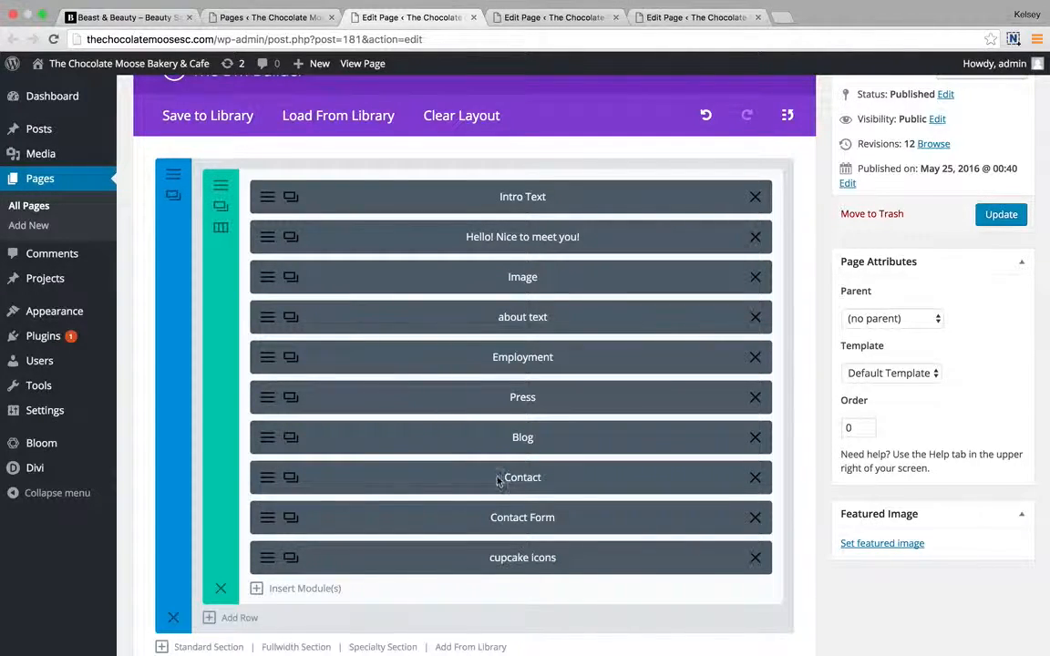
{"action": "left_click", "coordinate": [268, 199]}
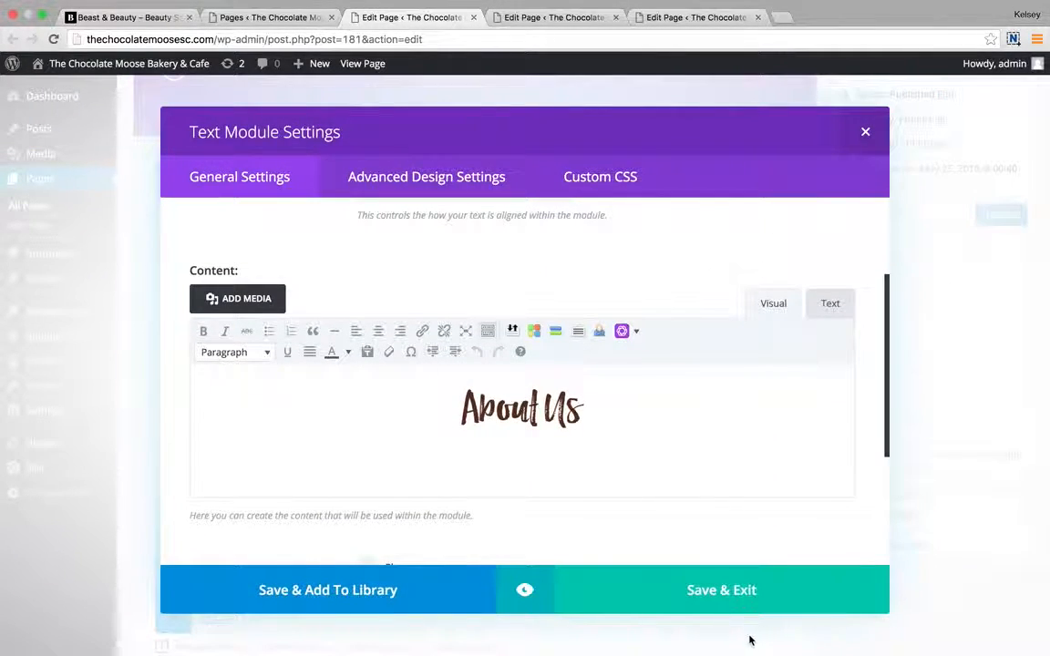
{"action": "left_click", "coordinate": [731, 601]}
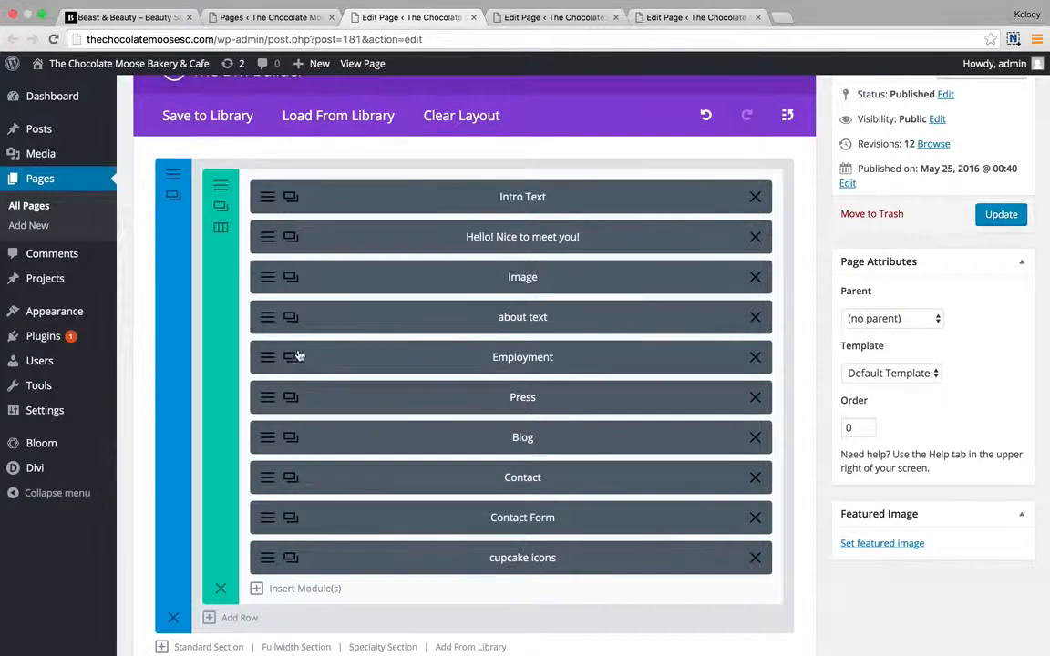
Open the about text module and compare its content in the Text (HTML) and Visual views.
{"action": "left_click", "coordinate": [258, 321]}
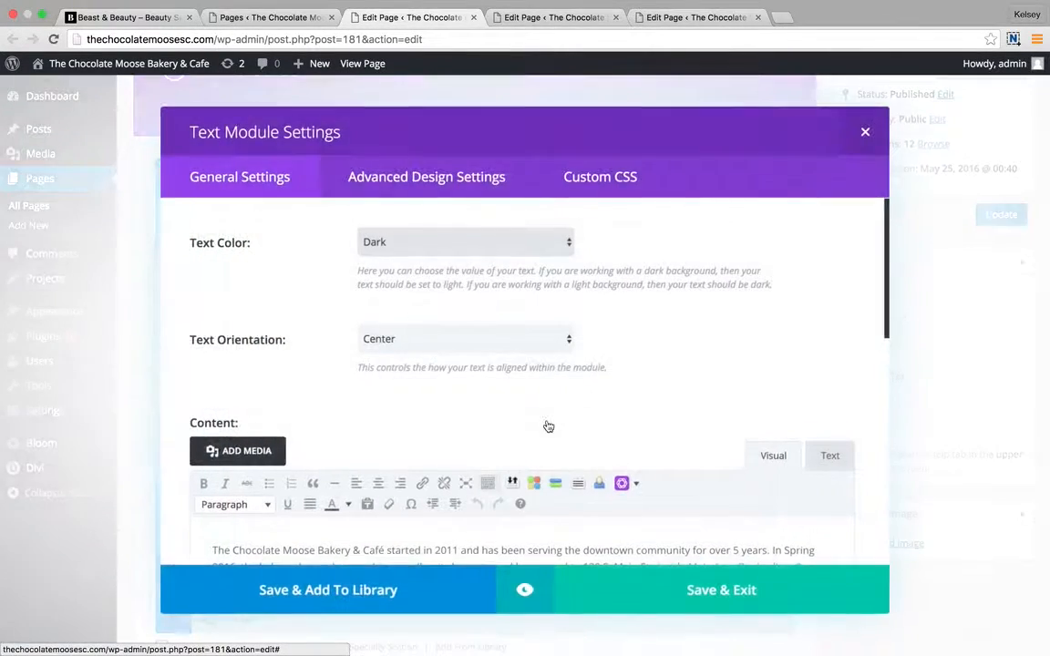
{"action": "scroll", "coordinate": [546, 427], "scroll_direction": "down", "scroll_amount": 5}
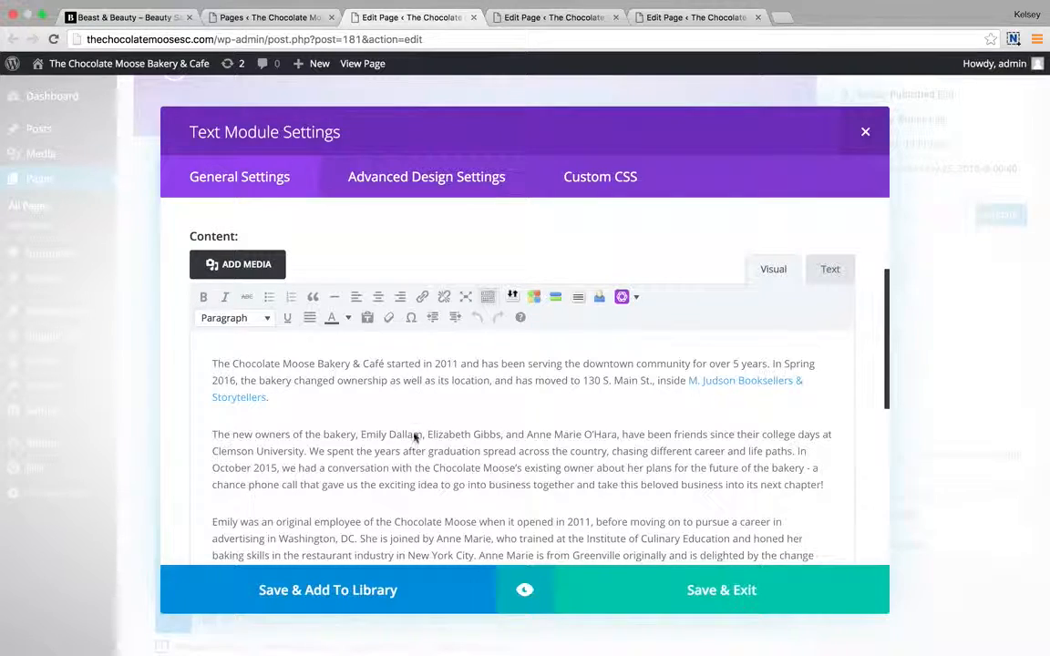
{"action": "scroll", "coordinate": [318, 469], "scroll_direction": "down", "scroll_amount": 5}
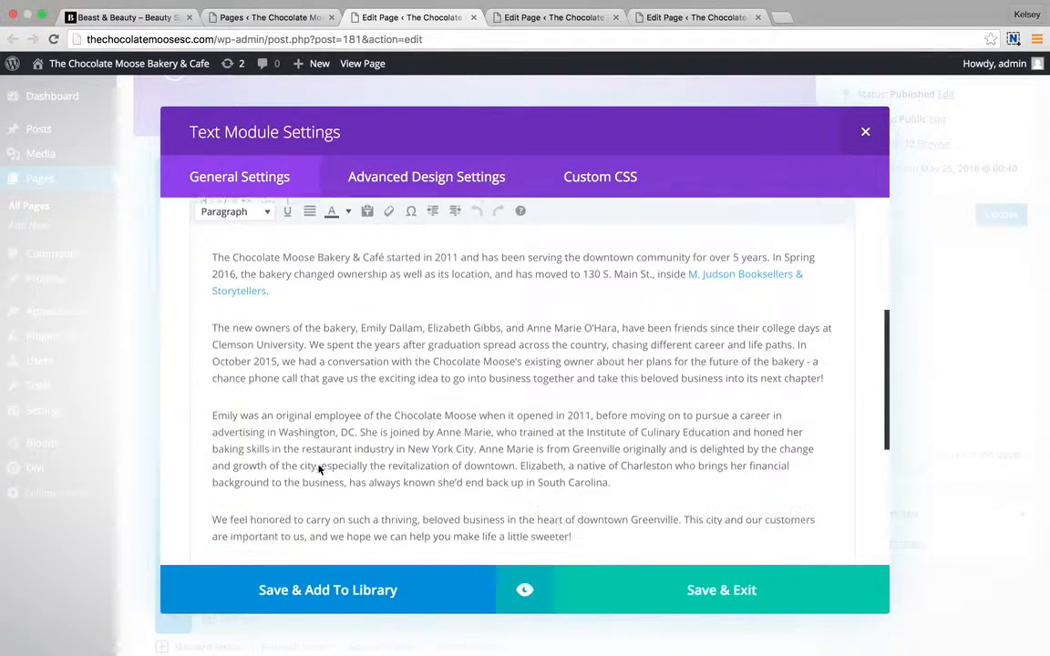
{"action": "scroll", "coordinate": [310, 364], "scroll_direction": "up", "scroll_amount": 3}
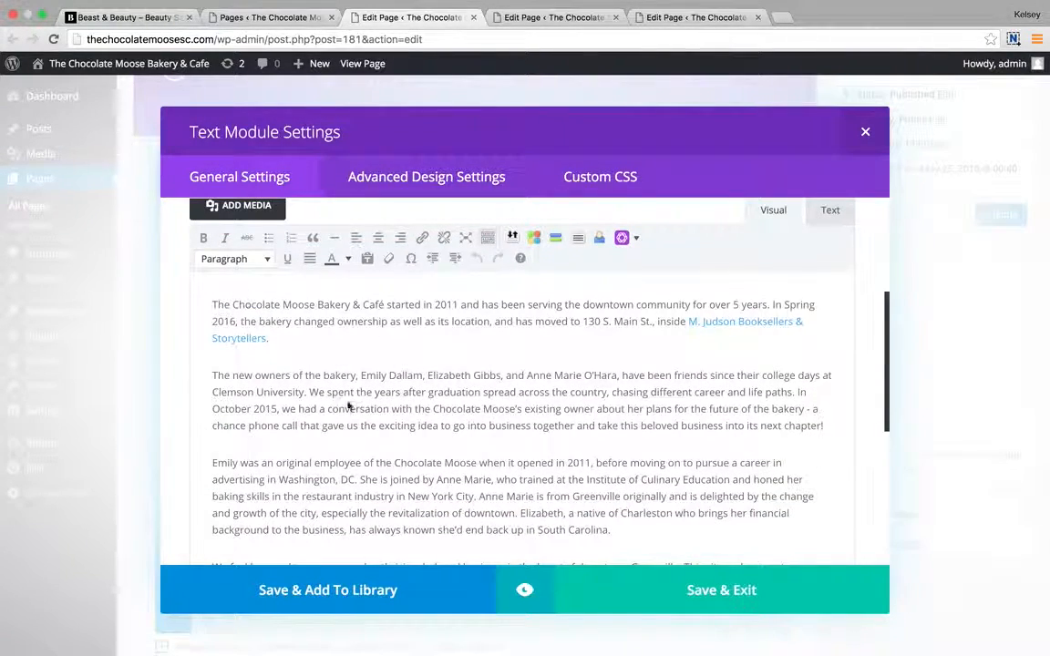
{"action": "left_click", "coordinate": [828, 211]}
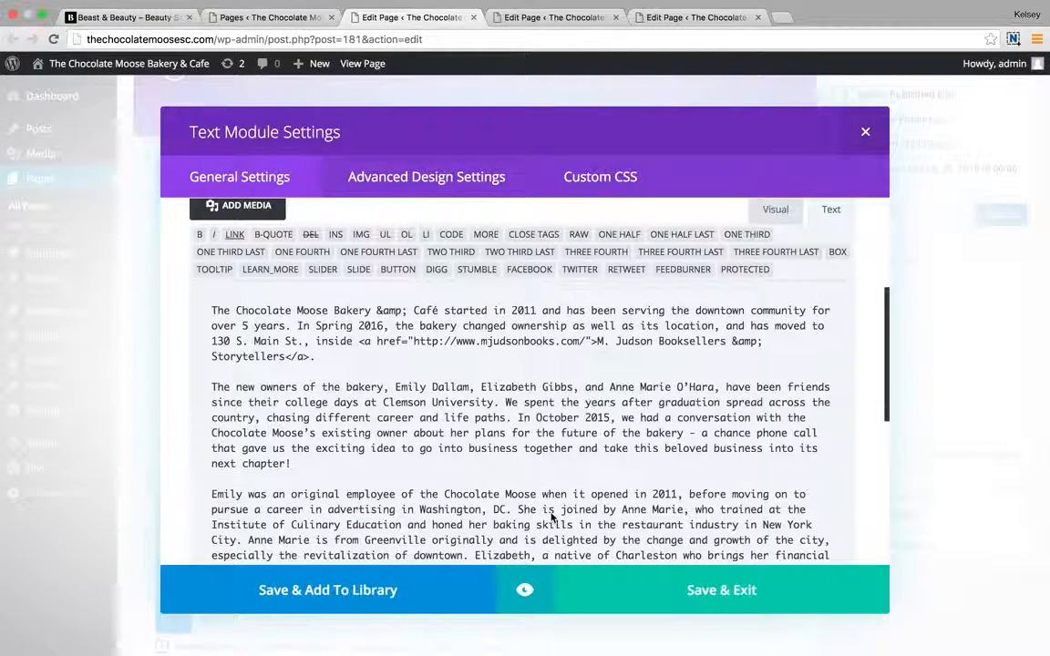
{"action": "scroll", "coordinate": [553, 497], "scroll_direction": "down", "scroll_amount": 3}
{"action": "scroll", "coordinate": [553, 496], "scroll_direction": "up", "scroll_amount": 5}
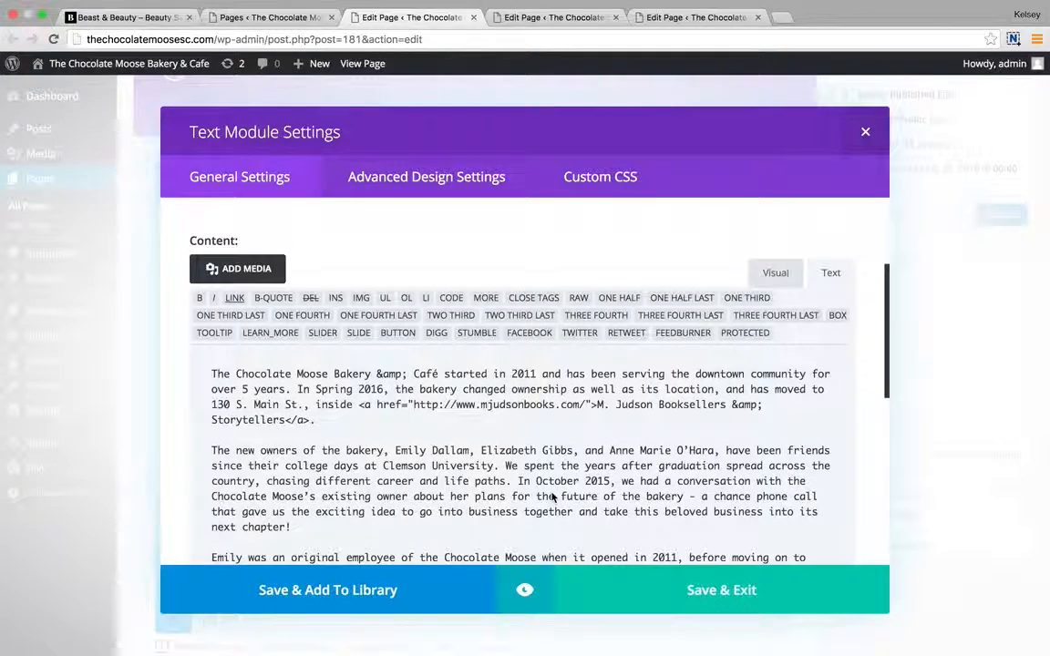
{"action": "left_click", "coordinate": [772, 274]}
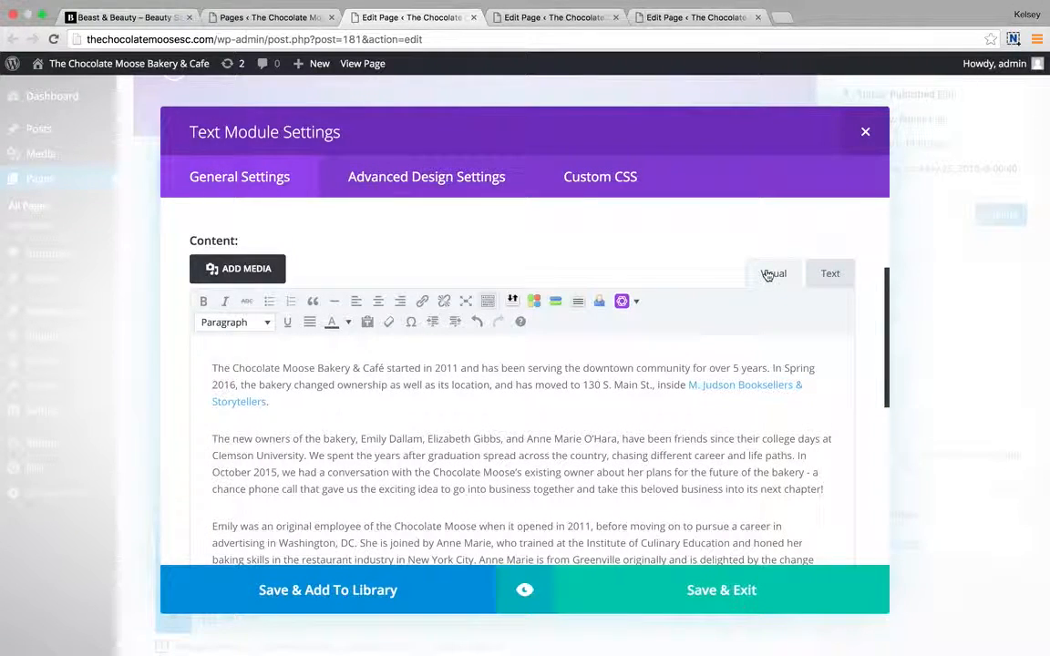
{"action": "left_click", "coordinate": [831, 273]}
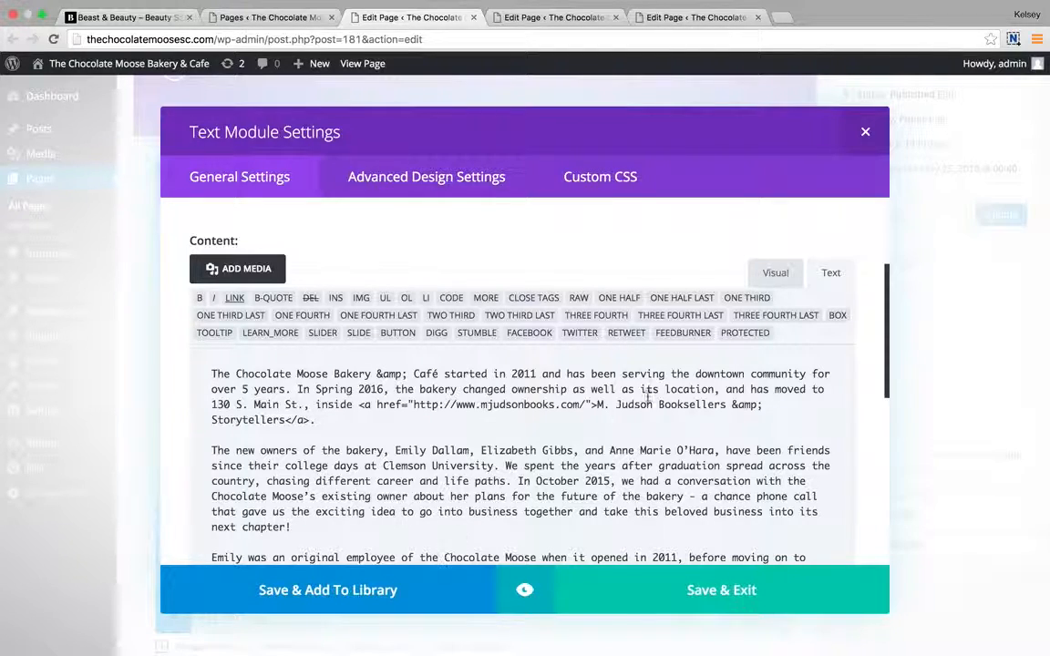
{"action": "left_click", "coordinate": [773, 274]}
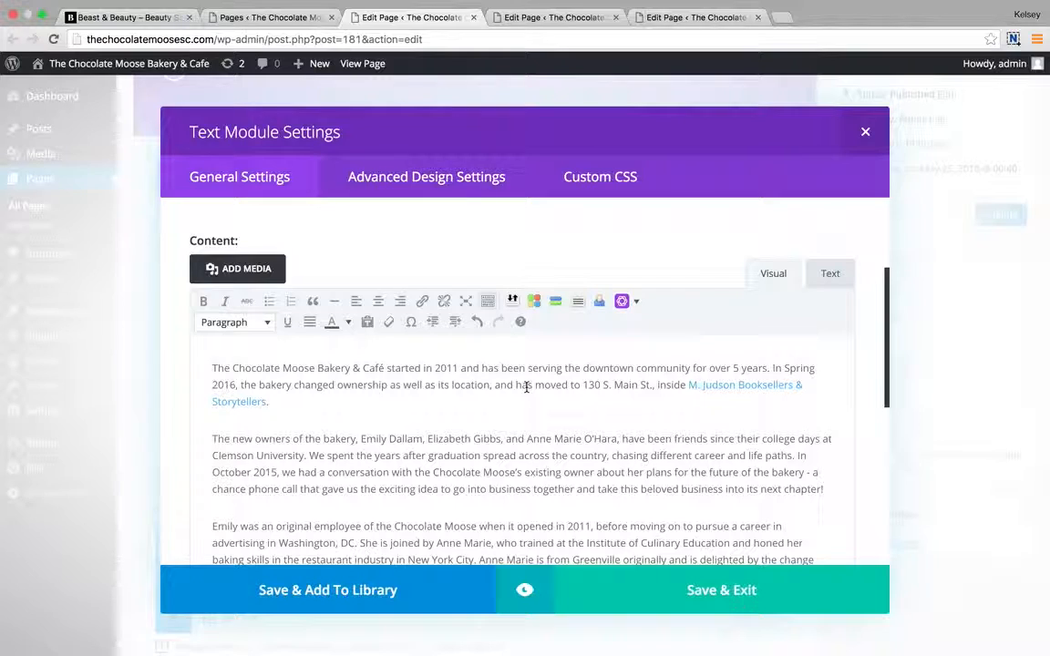
{"action": "left_click", "coordinate": [835, 275]}
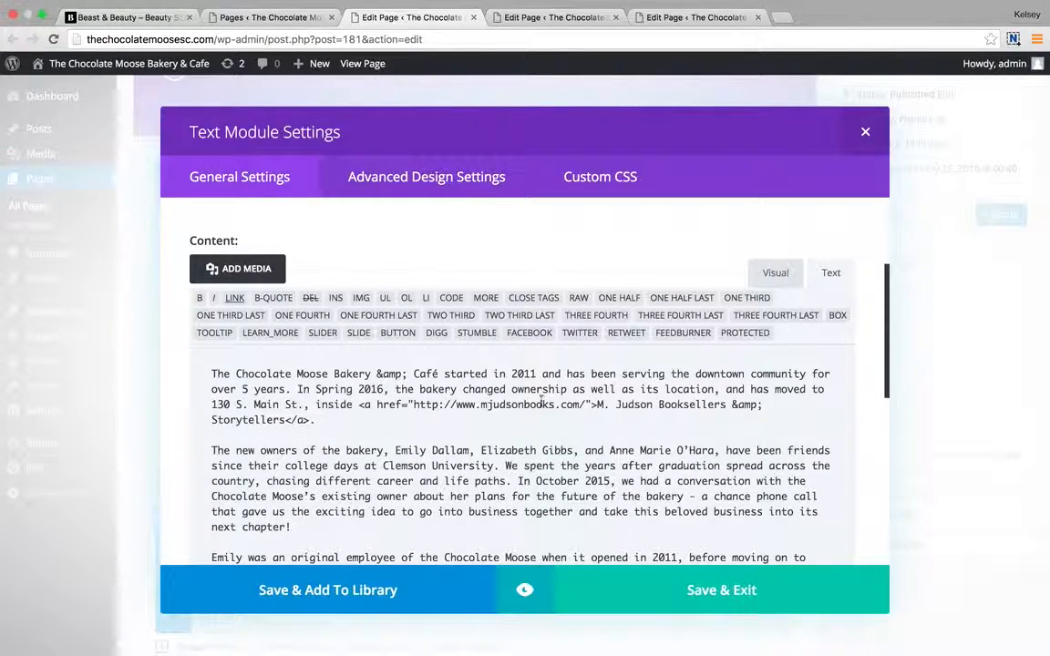
{"action": "left_click", "coordinate": [782, 274]}
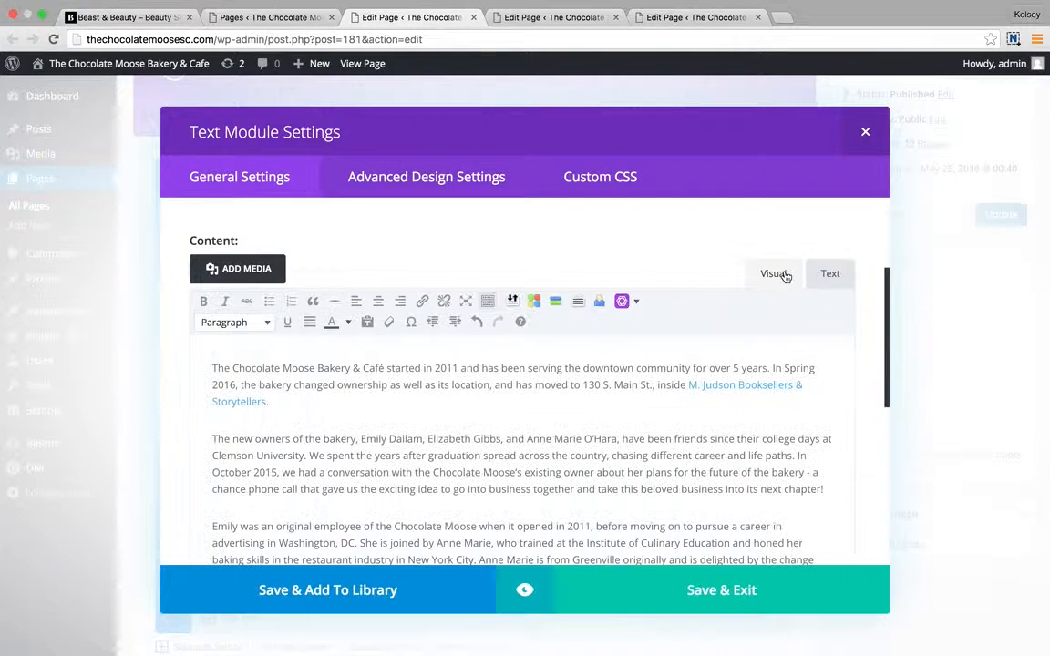
Inspect the bookseller link and the text colour palette in the Visual editor.
{"action": "left_click", "coordinate": [735, 388]}
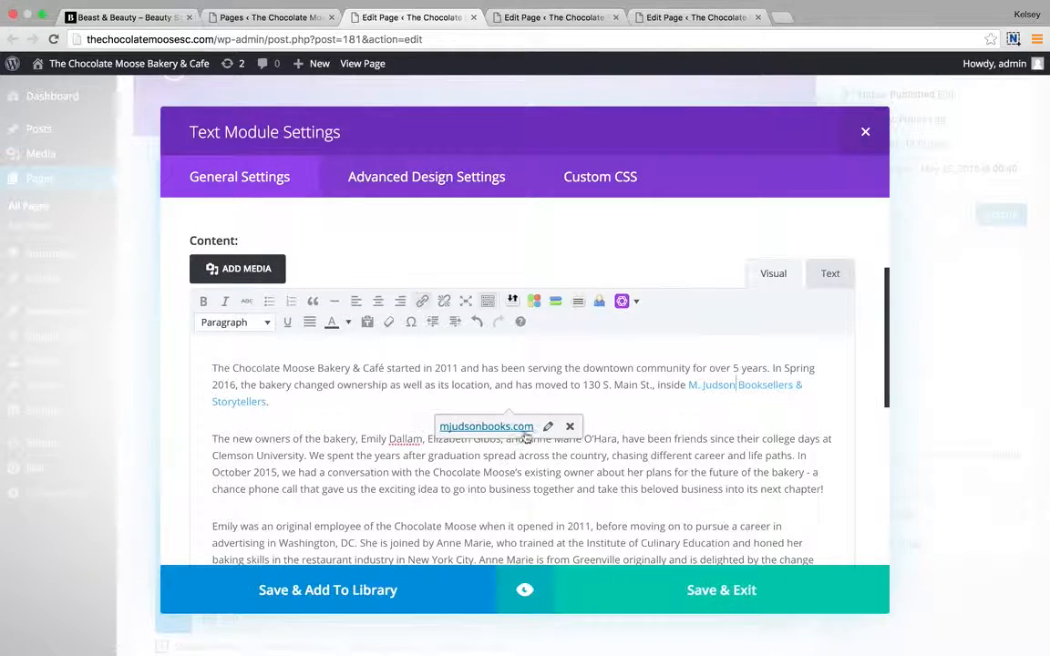
{"action": "left_click_drag", "start_coordinate": [481, 368], "coordinate": [519, 369]}
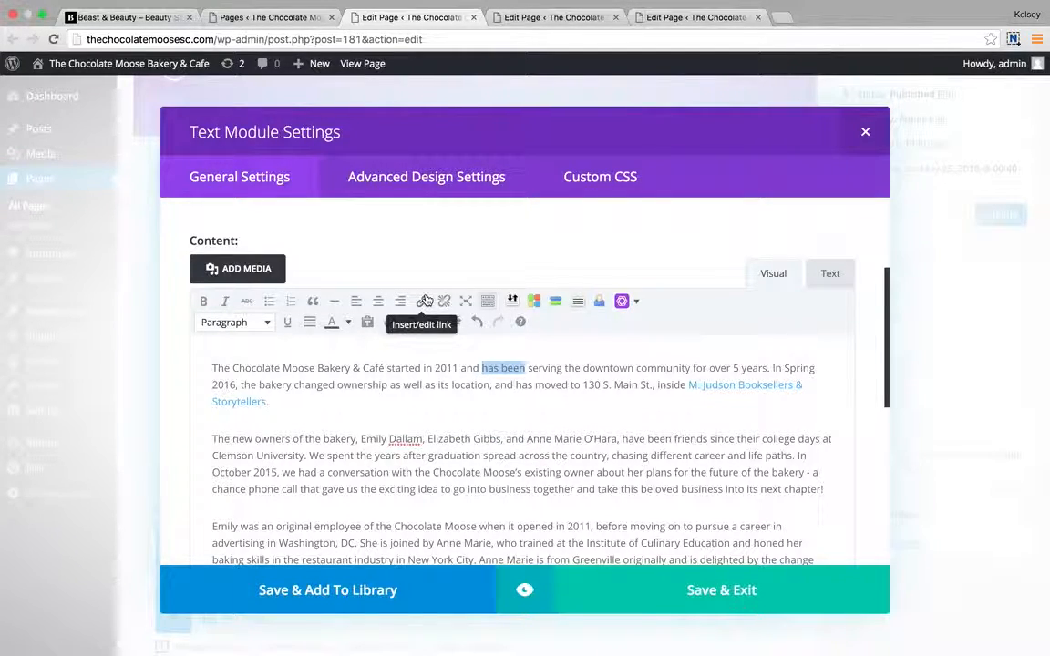
{"action": "left_click", "coordinate": [264, 390]}
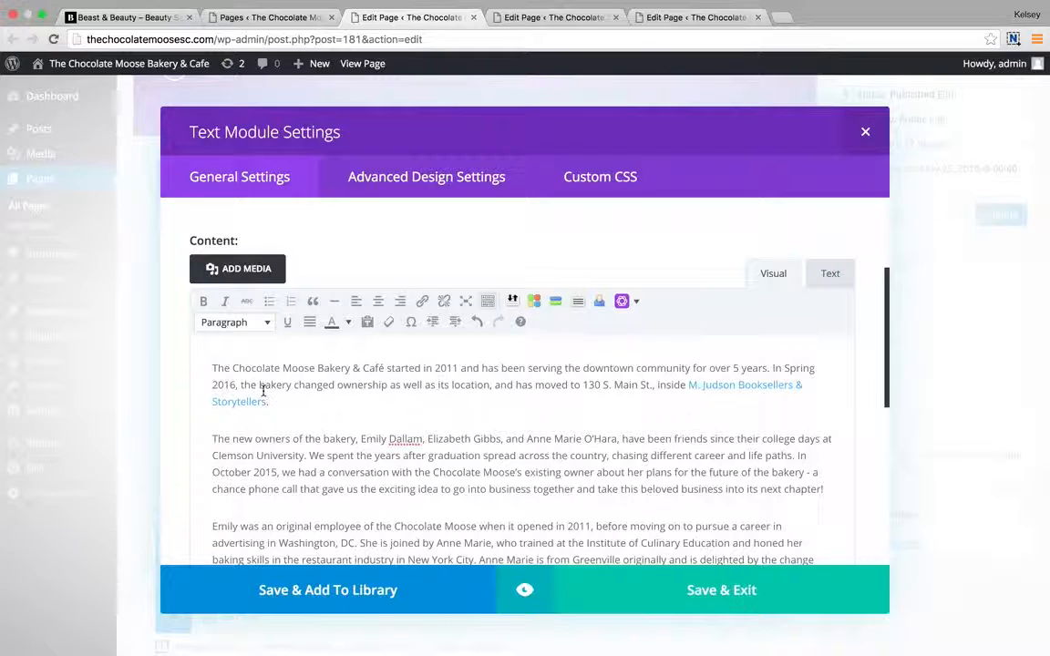
{"action": "left_click", "coordinate": [347, 322]}
{"action": "left_click", "coordinate": [350, 324]}
Check the module's 'about text' admin label, then Save & Exit.
{"action": "scroll", "coordinate": [523, 419], "scroll_direction": "down", "scroll_amount": 3}
{"action": "scroll", "coordinate": [522, 419], "scroll_direction": "down", "scroll_amount": 4}
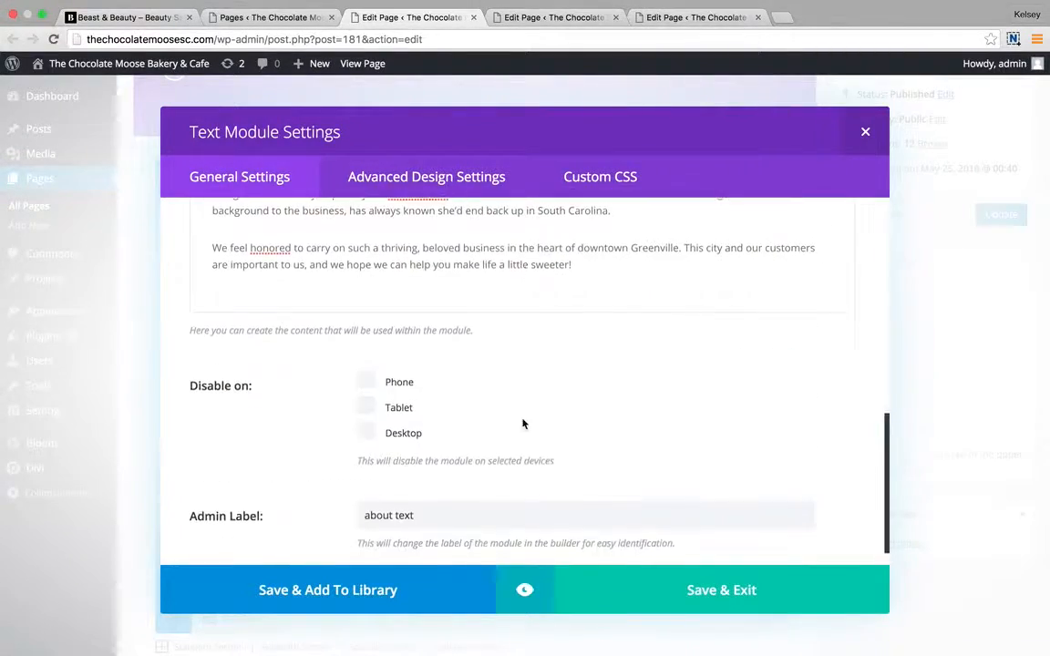
{"action": "scroll", "coordinate": [524, 424], "scroll_direction": "down", "scroll_amount": 1}
{"action": "left_click_drag", "start_coordinate": [441, 493], "coordinate": [238, 489]}
{"action": "left_click", "coordinate": [279, 493]}
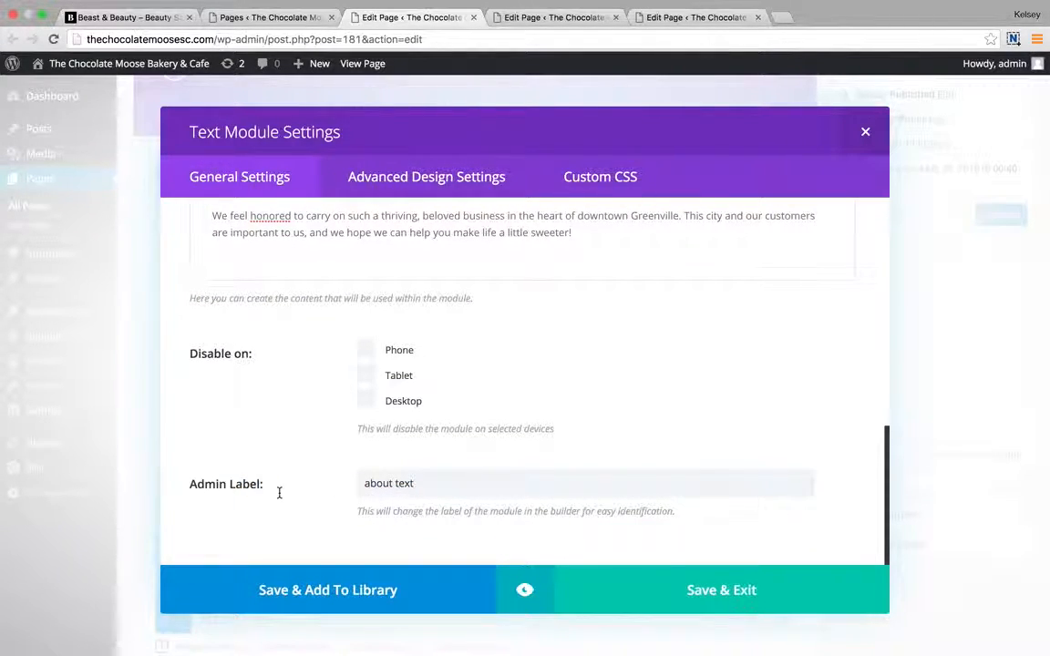
{"action": "scroll", "coordinate": [510, 405], "scroll_direction": "up", "scroll_amount": 10}
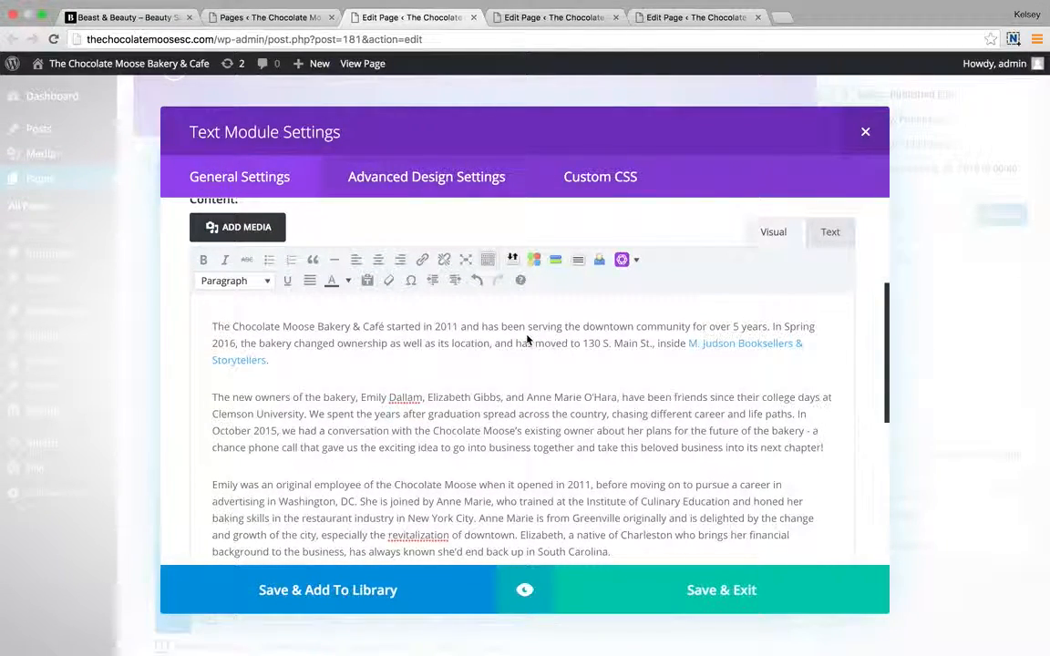
{"action": "left_click", "coordinate": [718, 604]}
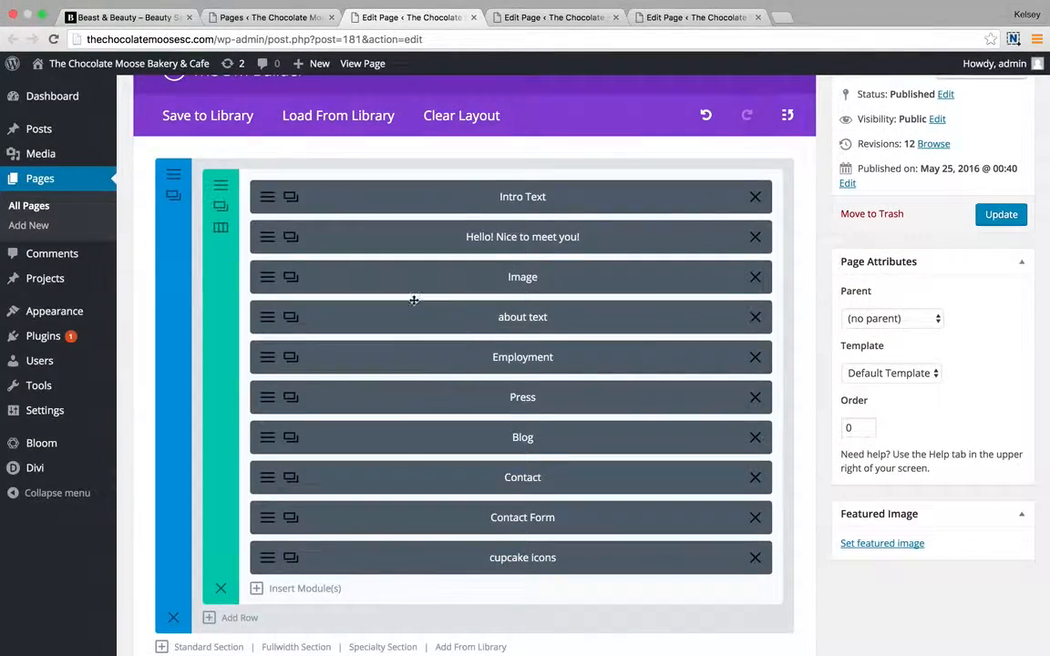
Reopen the about text module and keep Text Color Dark and Text Orientation Center.
{"action": "left_click", "coordinate": [288, 316]}
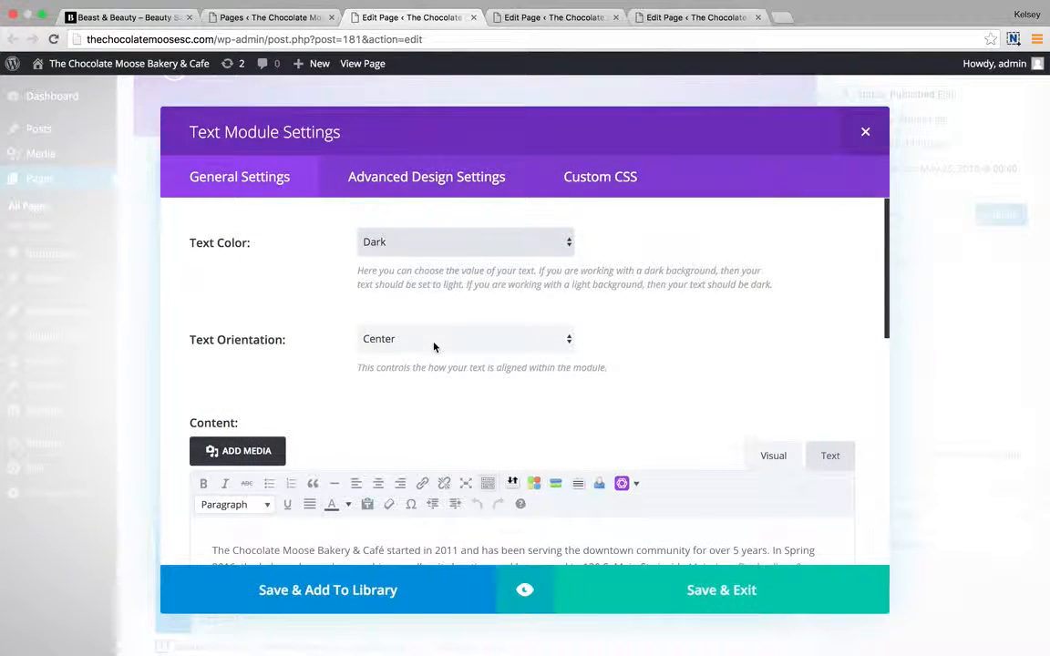
{"action": "left_click", "coordinate": [512, 239]}
{"action": "left_click", "coordinate": [512, 239]}
{"action": "left_click", "coordinate": [516, 239]}
{"action": "left_click", "coordinate": [502, 241]}
{"action": "left_click", "coordinate": [483, 339]}
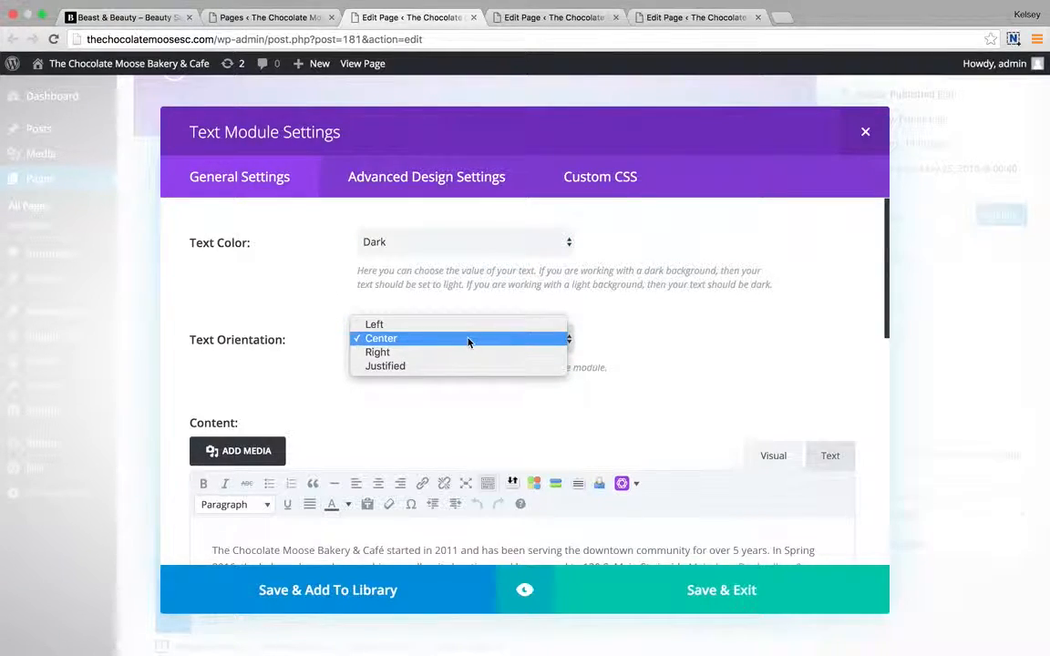
{"action": "left_click", "coordinate": [468, 341]}
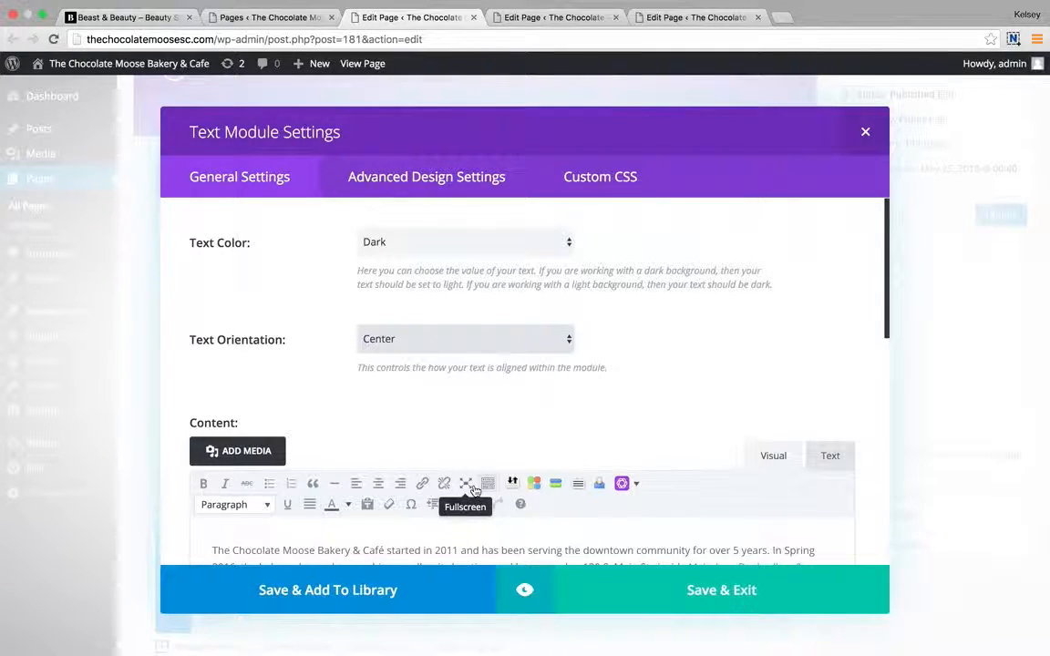
{"action": "scroll", "coordinate": [515, 440], "scroll_direction": "down", "scroll_amount": 5}
{"action": "scroll", "coordinate": [515, 441], "scroll_direction": "down", "scroll_amount": 3}
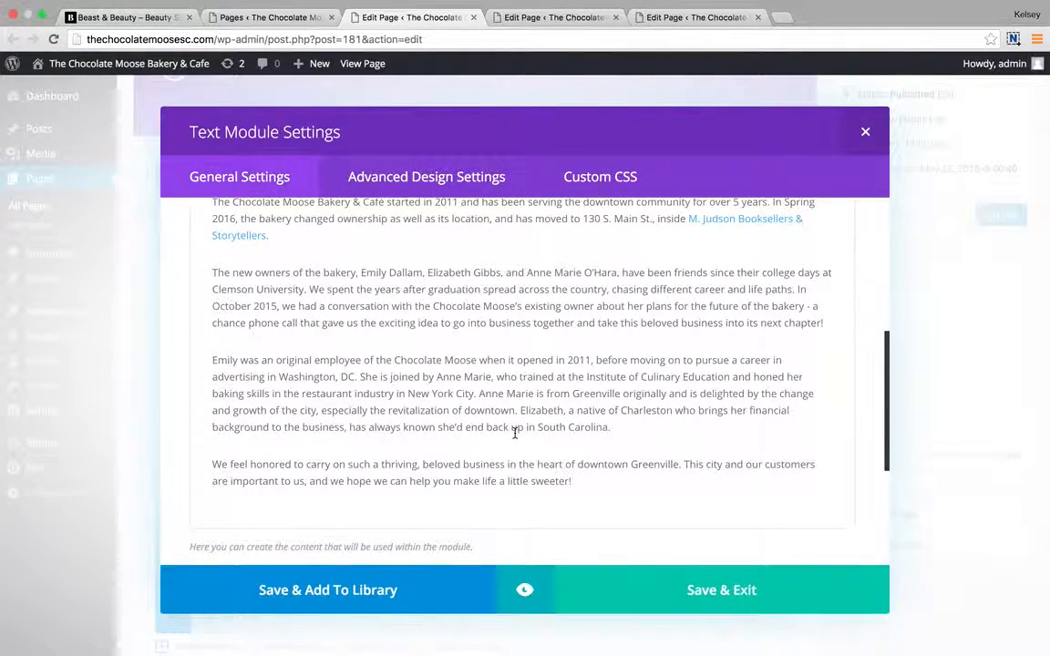
{"action": "scroll", "coordinate": [492, 273], "scroll_direction": "up", "scroll_amount": 5}
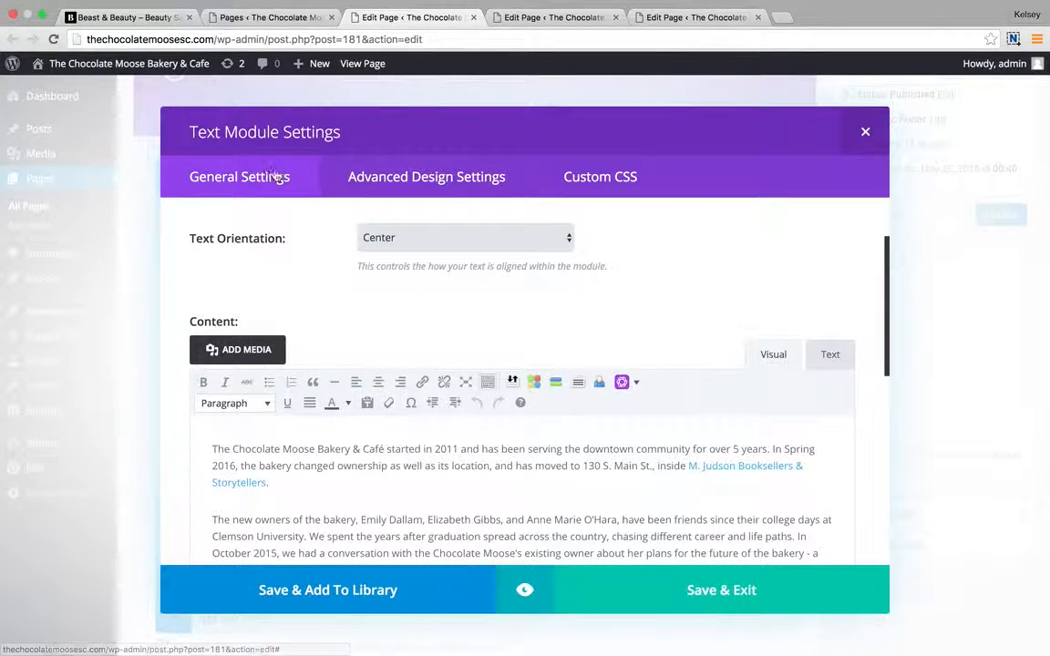
{"action": "left_click", "coordinate": [365, 176]}
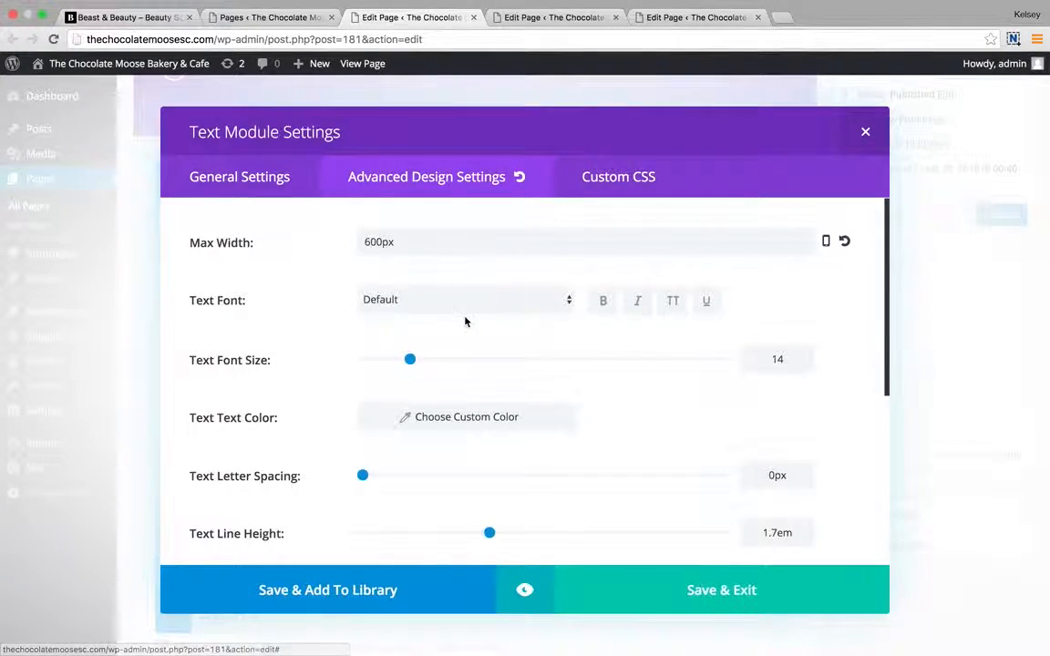
{"action": "scroll", "coordinate": [494, 392], "scroll_direction": "down", "scroll_amount": 5}
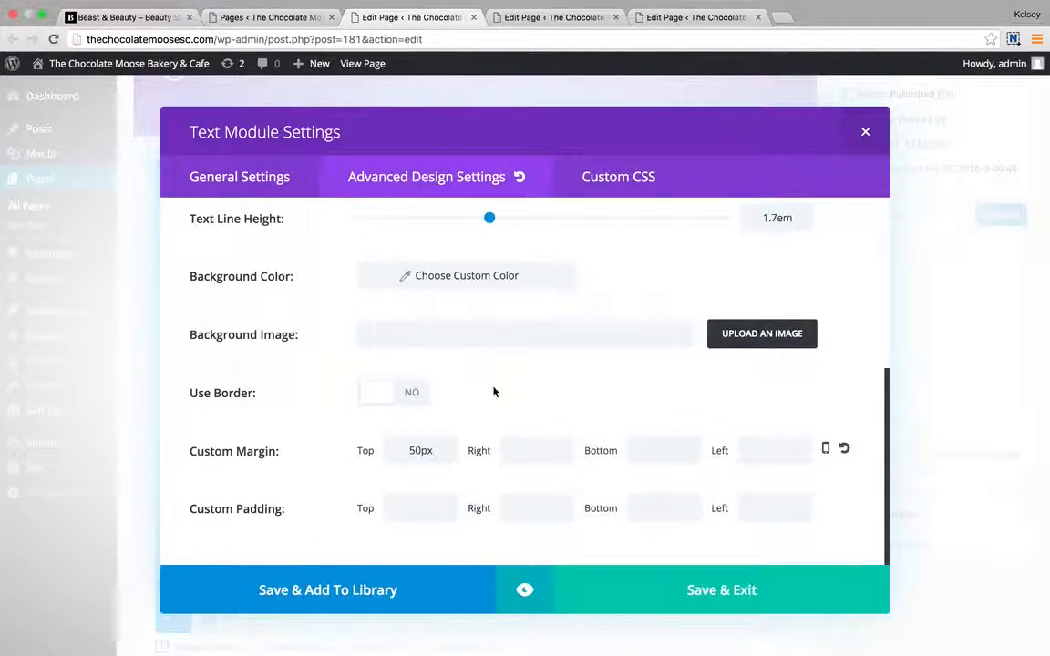
{"action": "scroll", "coordinate": [495, 391], "scroll_direction": "up", "scroll_amount": 5}
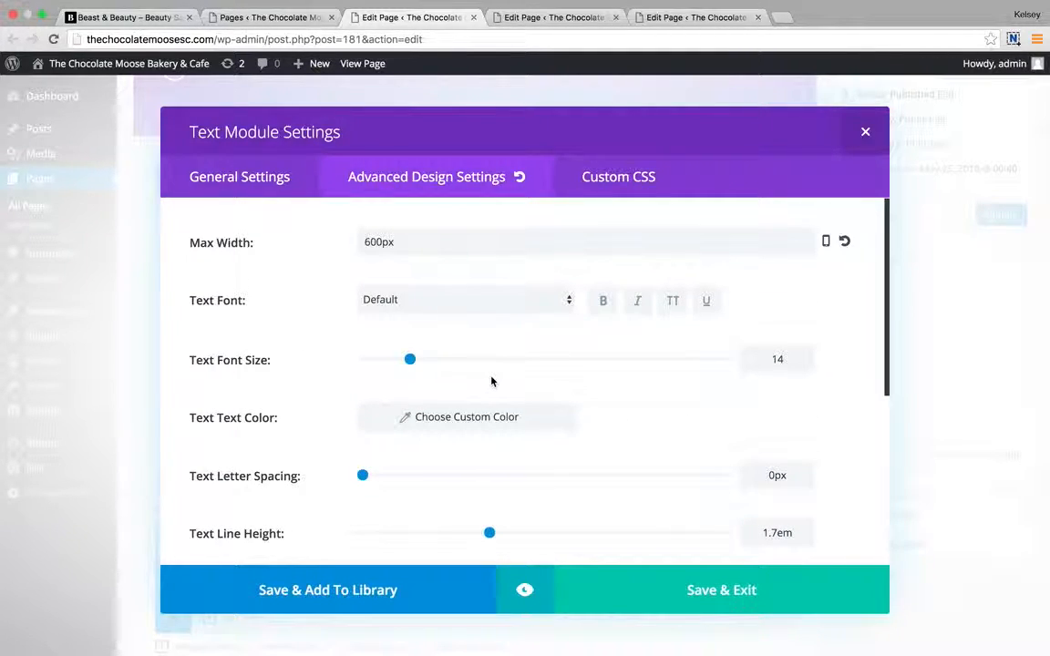
{"action": "scroll", "coordinate": [493, 380], "scroll_direction": "down", "scroll_amount": 5}
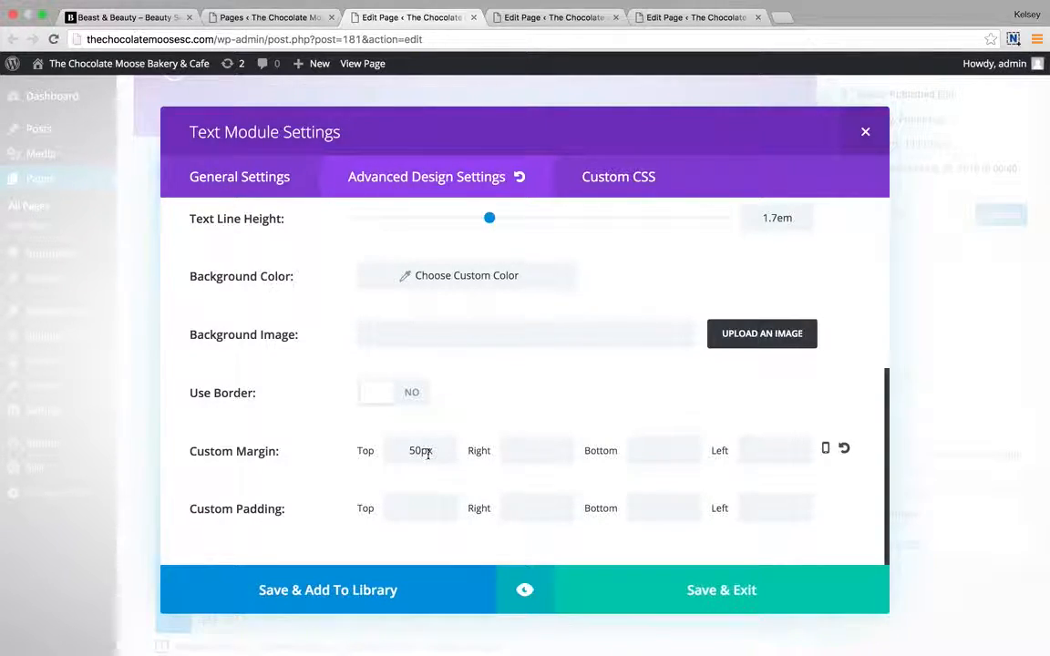
{"action": "scroll", "coordinate": [542, 362], "scroll_direction": "up", "scroll_amount": 5}
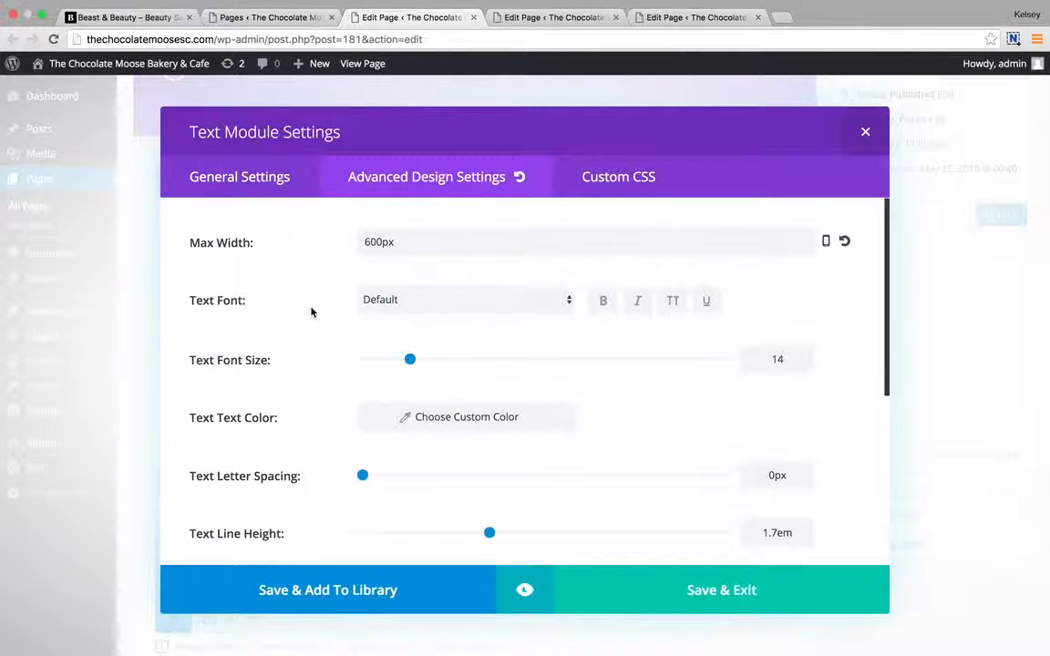
{"action": "left_click", "coordinate": [627, 178]}
{"action": "scroll", "coordinate": [388, 300], "scroll_direction": "down", "scroll_amount": 5}
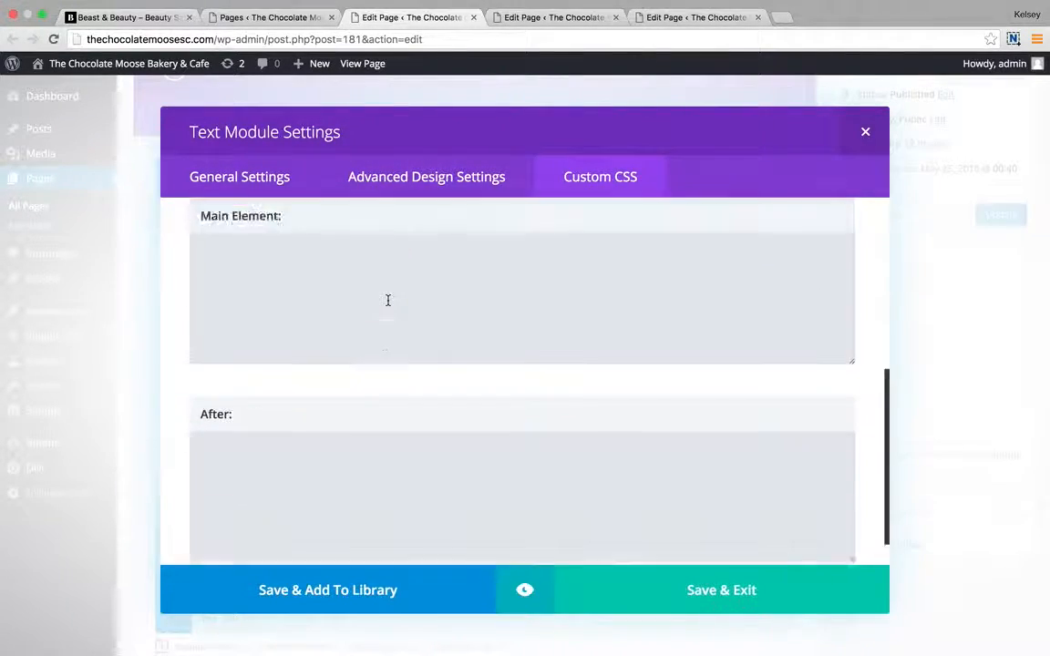
{"action": "scroll", "coordinate": [388, 300], "scroll_direction": "up", "scroll_amount": 5}
{"action": "left_click", "coordinate": [423, 182]}
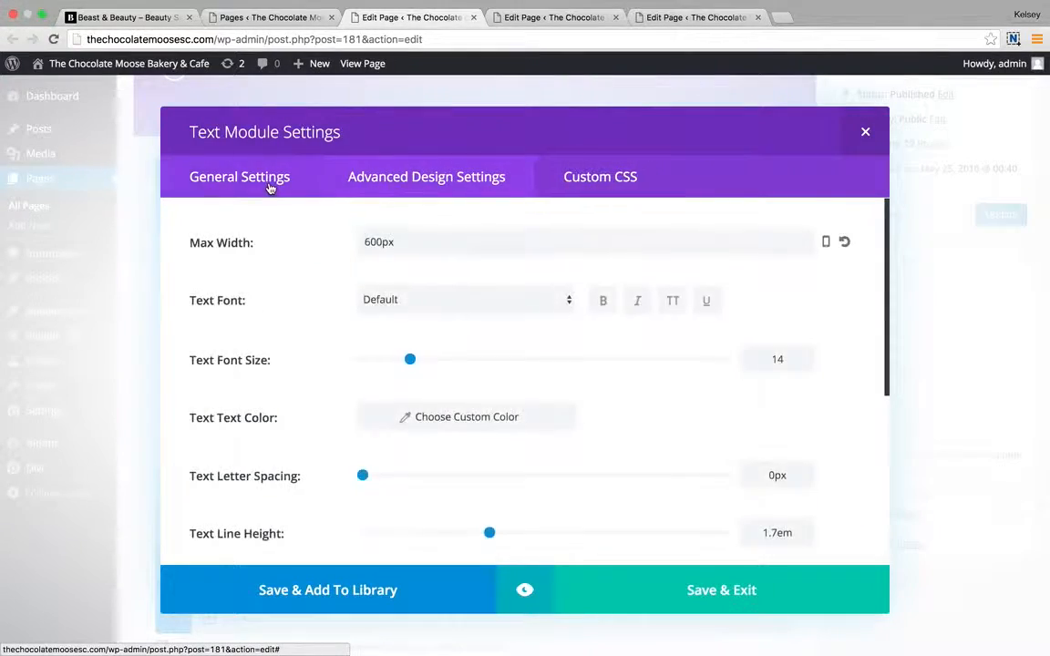
{"action": "left_click", "coordinate": [270, 188]}
{"action": "scroll", "coordinate": [617, 452], "scroll_direction": "down", "scroll_amount": 5}
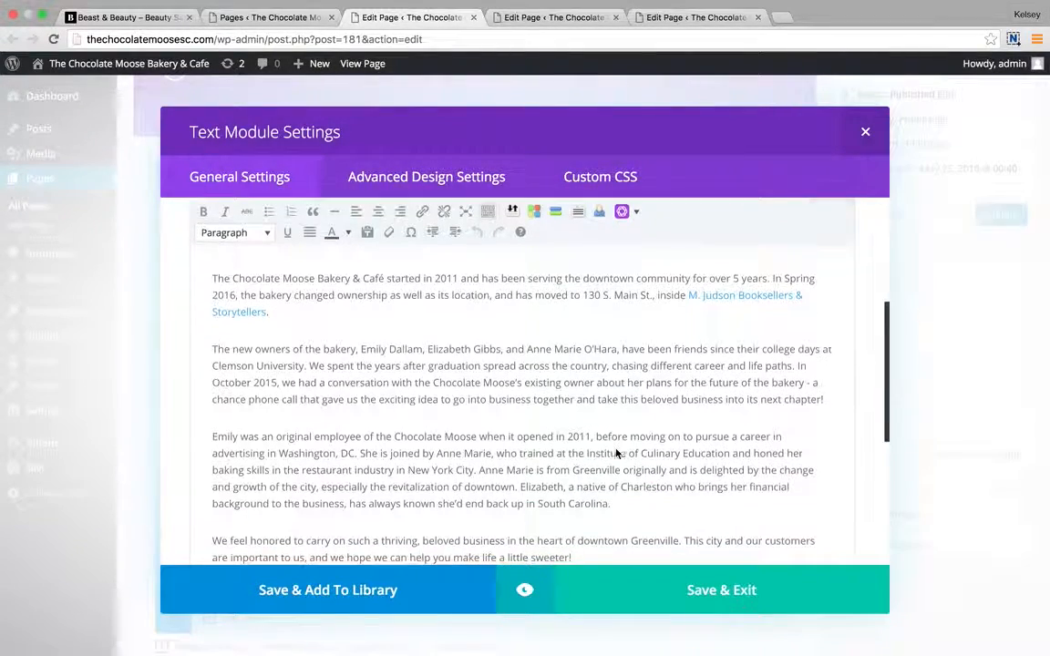
{"action": "left_click", "coordinate": [710, 605]}
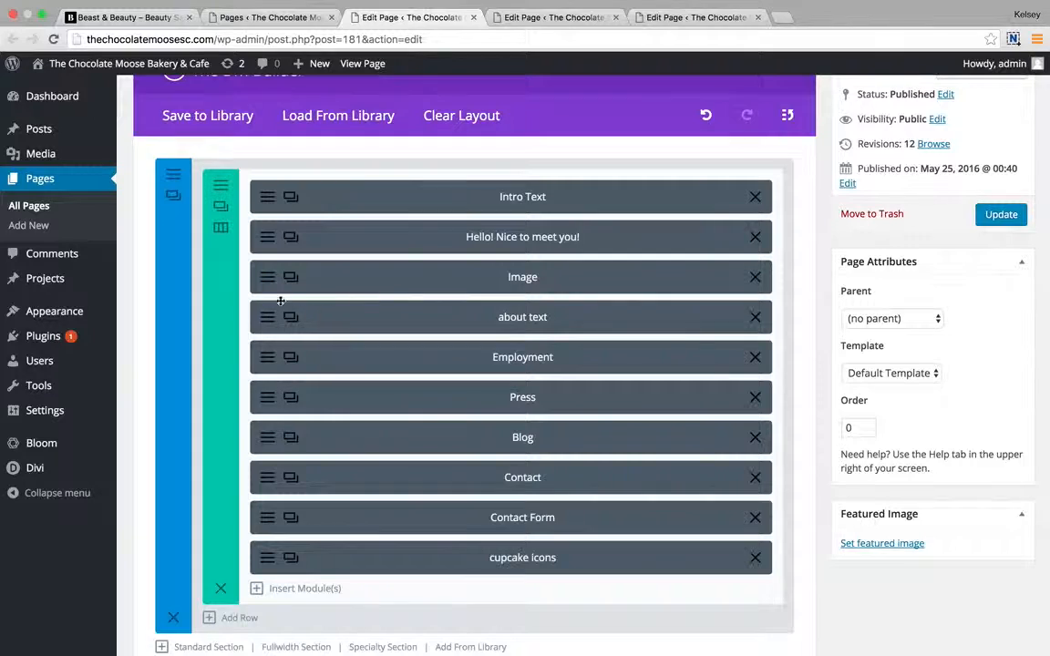
{"action": "left_click", "coordinate": [290, 278]}
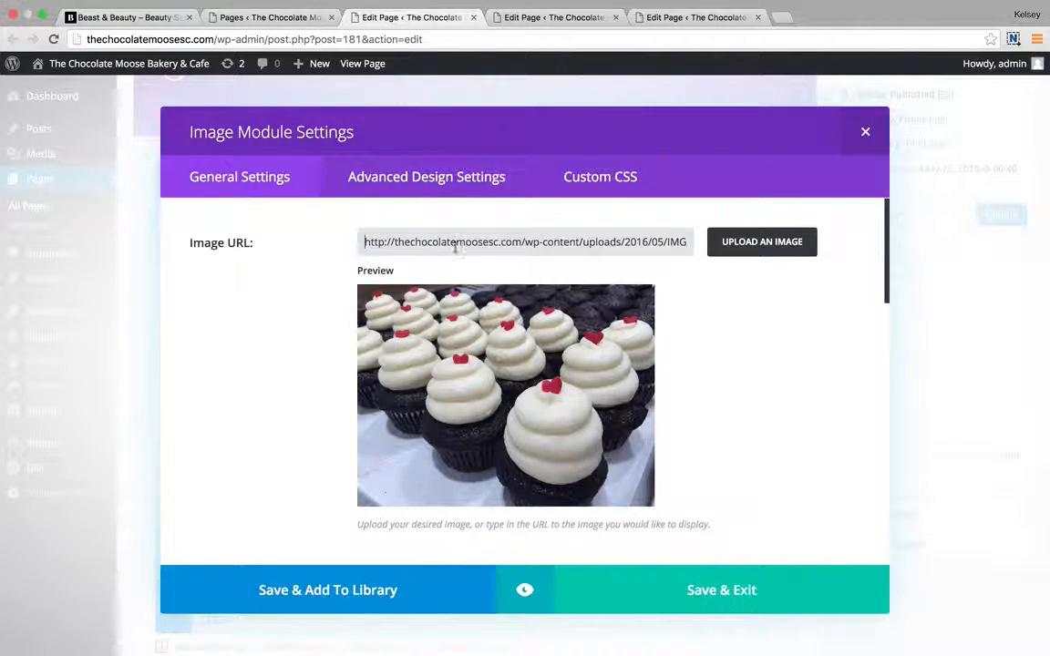
{"action": "left_click", "coordinate": [755, 243]}
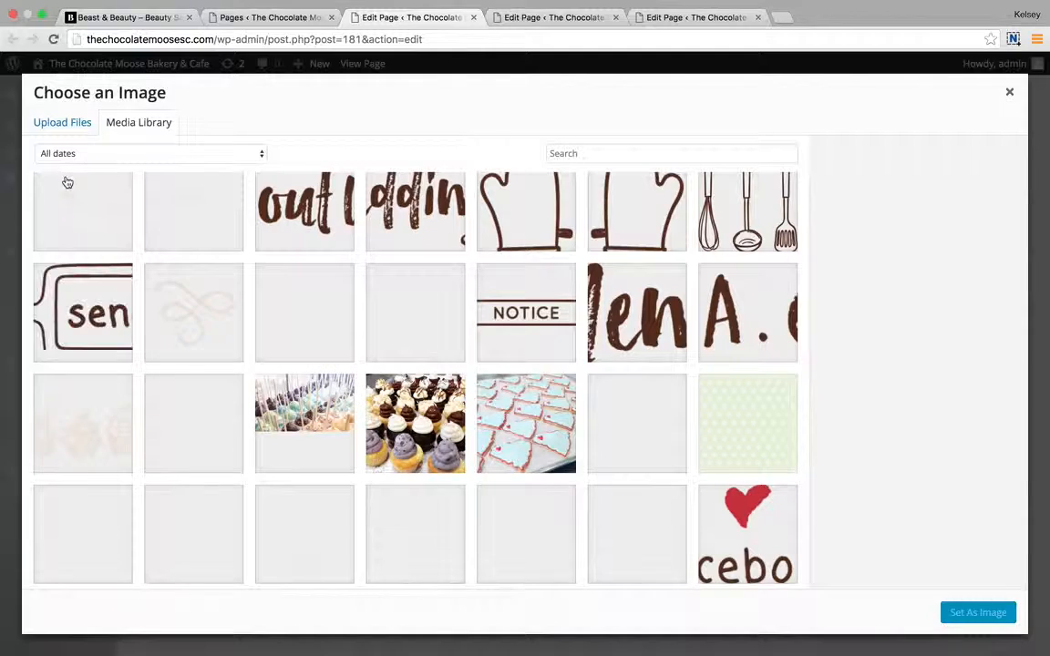
{"action": "left_click", "coordinate": [62, 122]}
{"action": "left_click", "coordinate": [1009, 92]}
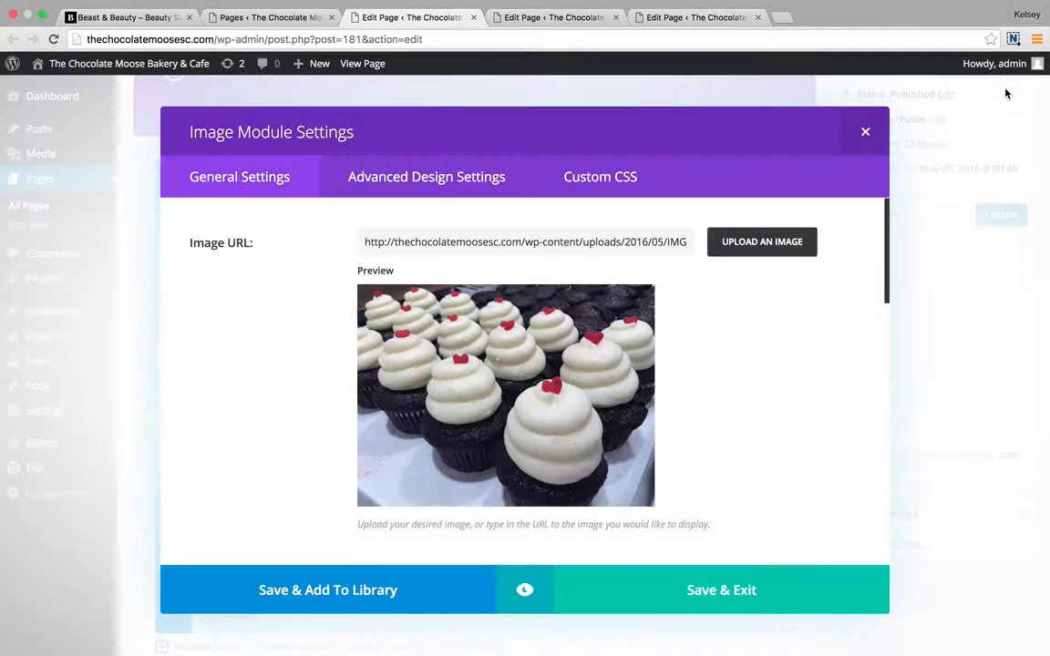
{"action": "scroll", "coordinate": [709, 559], "scroll_direction": "down", "scroll_amount": 5}
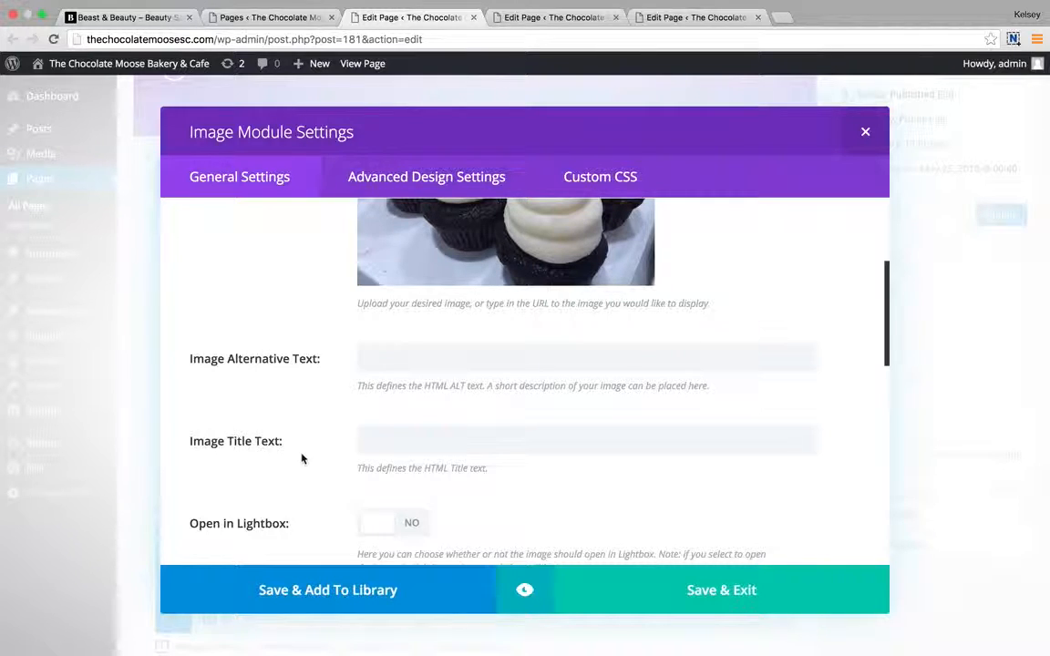
{"action": "left_click", "coordinate": [407, 436]}
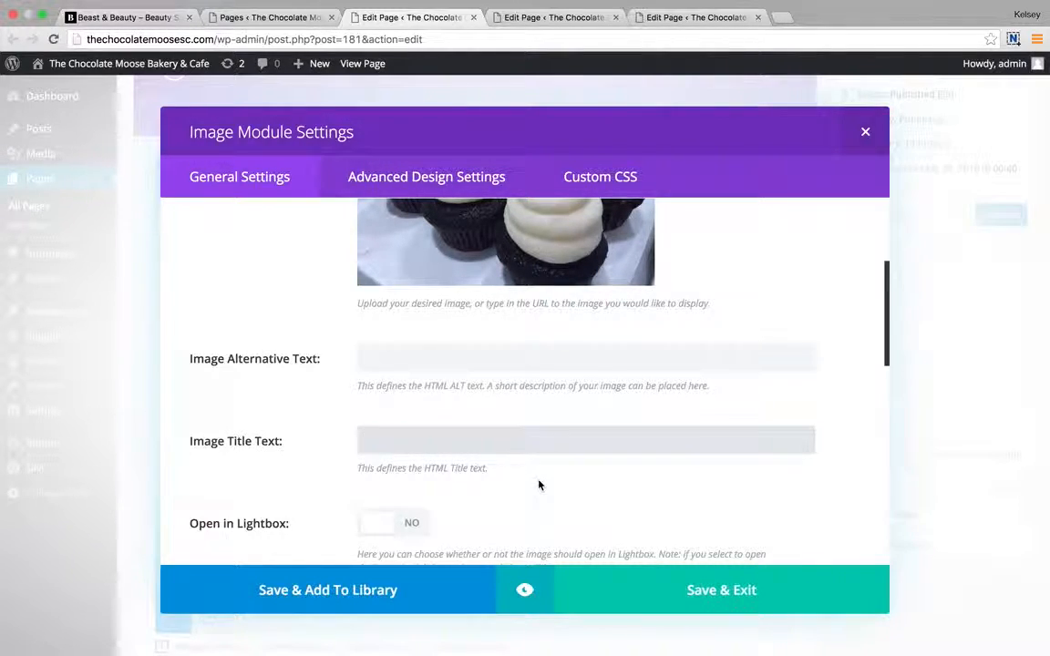
{"action": "scroll", "coordinate": [539, 485], "scroll_direction": "down", "scroll_amount": 2}
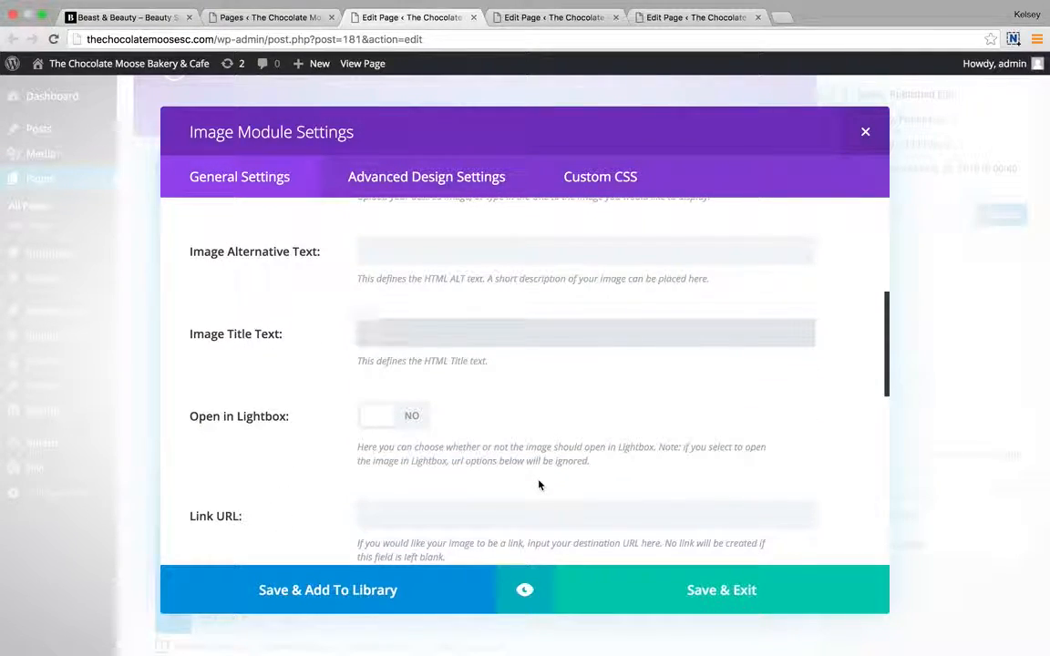
{"action": "scroll", "coordinate": [538, 485], "scroll_direction": "down", "scroll_amount": 2}
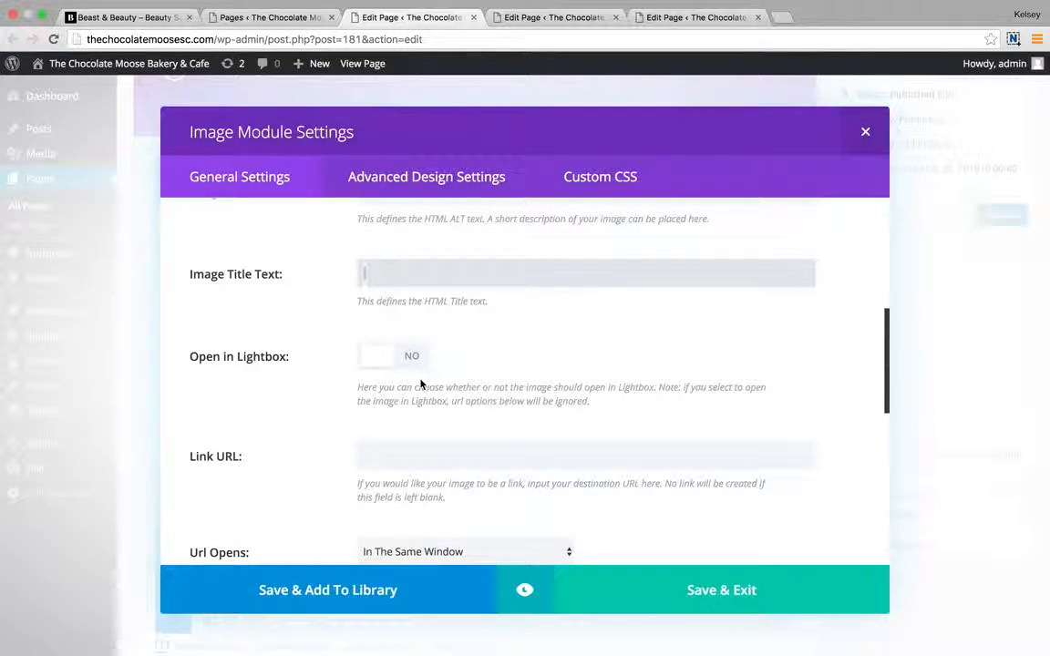
{"action": "scroll", "coordinate": [420, 385], "scroll_direction": "down", "scroll_amount": 2}
{"action": "scroll", "coordinate": [421, 386], "scroll_direction": "down", "scroll_amount": 3}
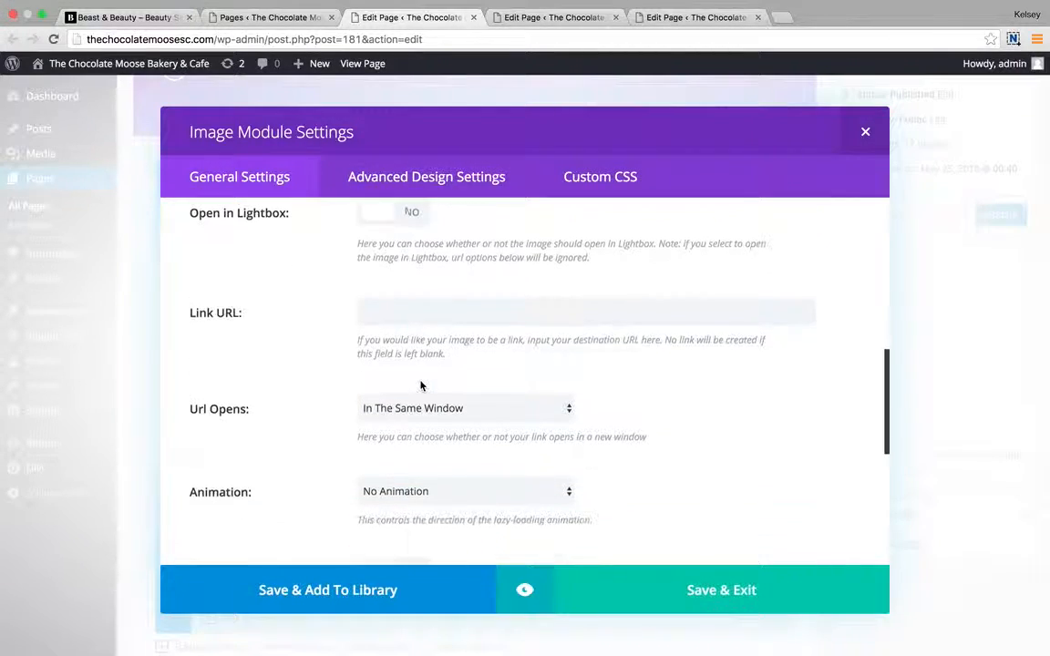
{"action": "left_click", "coordinate": [370, 310]}
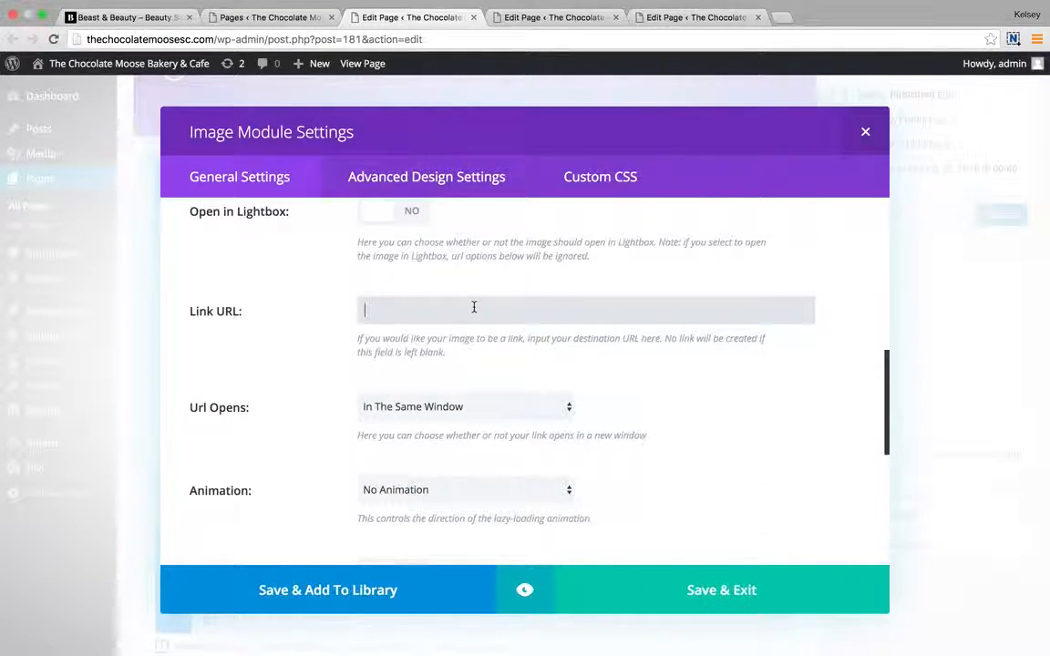
{"action": "left_click", "coordinate": [460, 406]}
{"action": "left_click", "coordinate": [469, 375]}
{"action": "scroll", "coordinate": [469, 374], "scroll_direction": "down", "scroll_amount": 5}
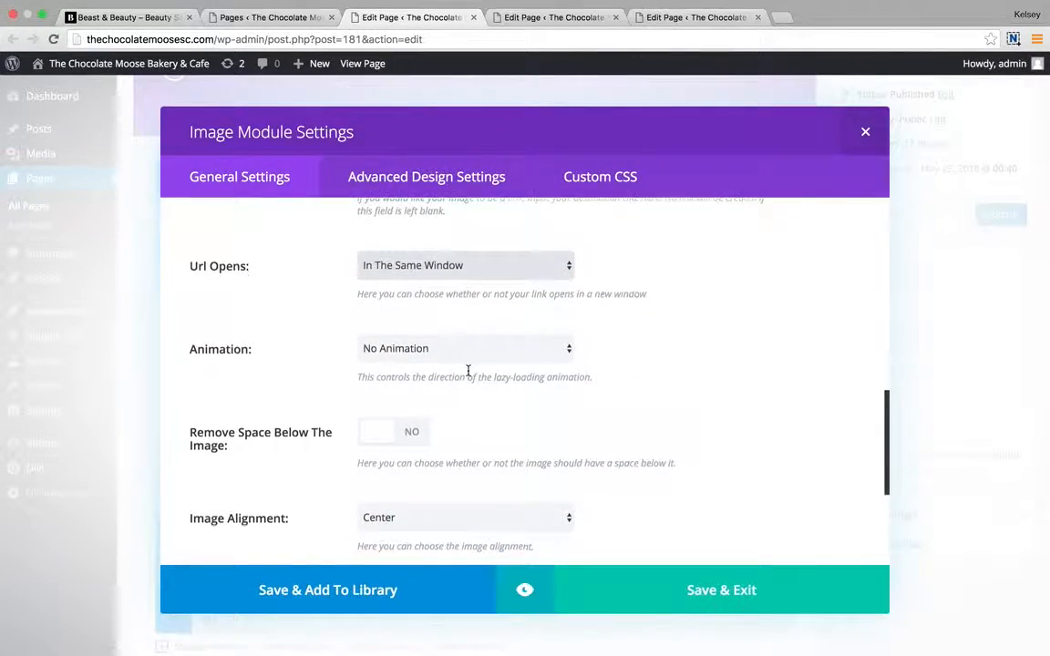
{"action": "left_click", "coordinate": [468, 342]}
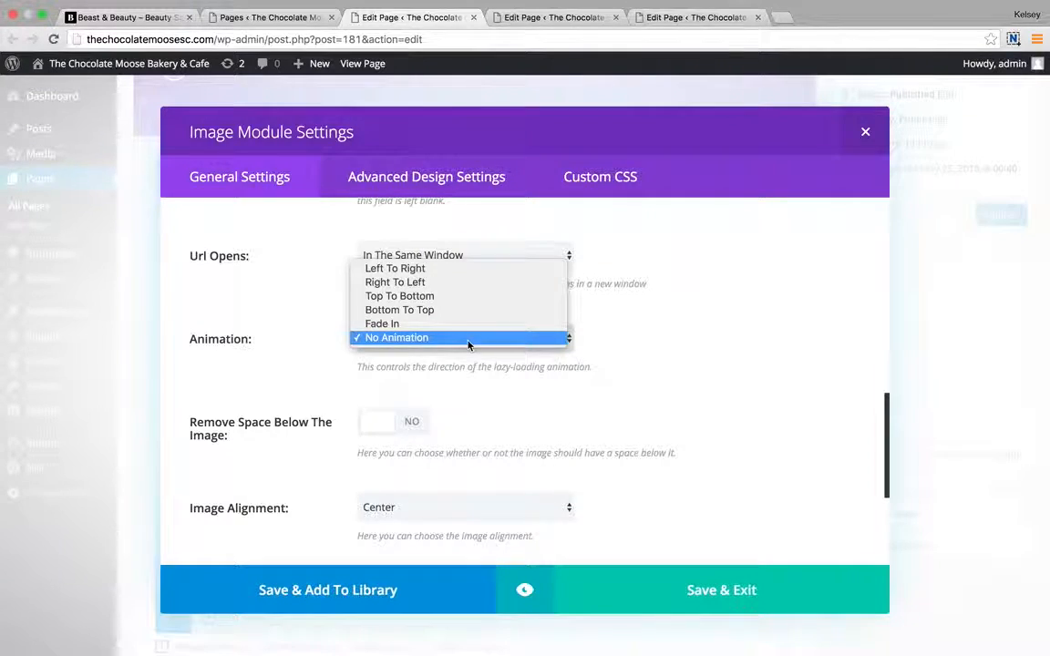
{"action": "left_click", "coordinate": [468, 339]}
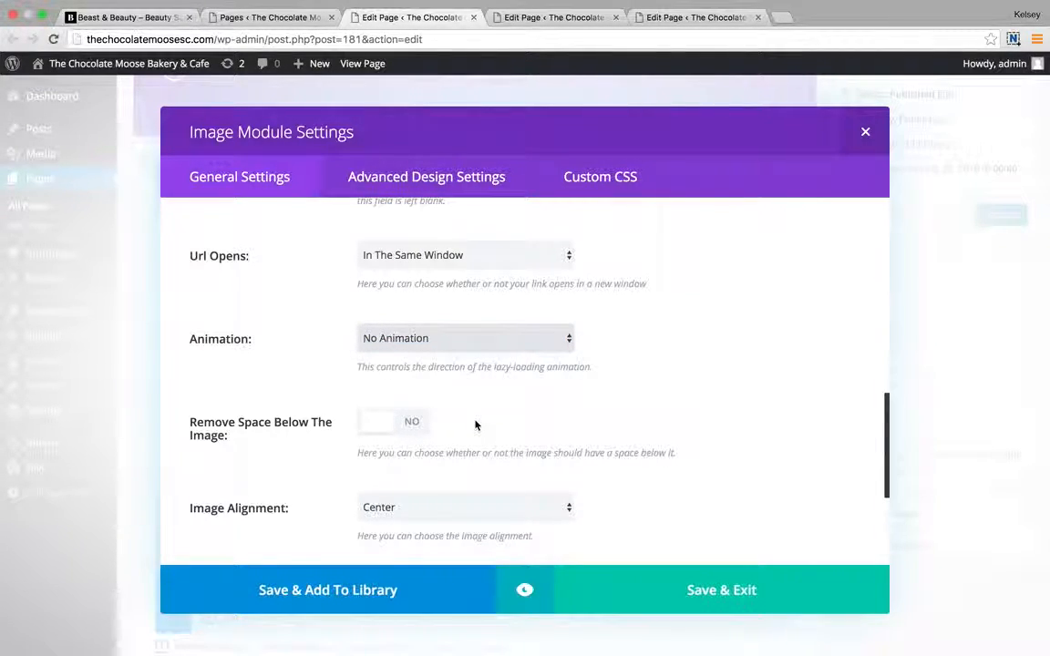
{"action": "scroll", "coordinate": [475, 425], "scroll_direction": "down", "scroll_amount": 2}
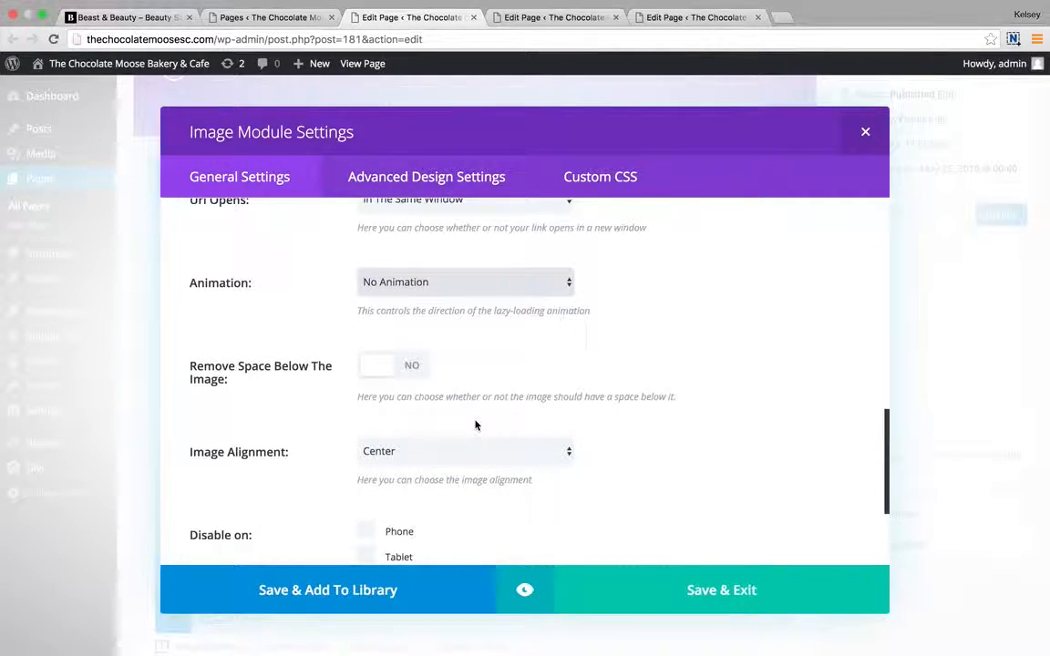
{"action": "scroll", "coordinate": [428, 424], "scroll_direction": "down", "scroll_amount": 2}
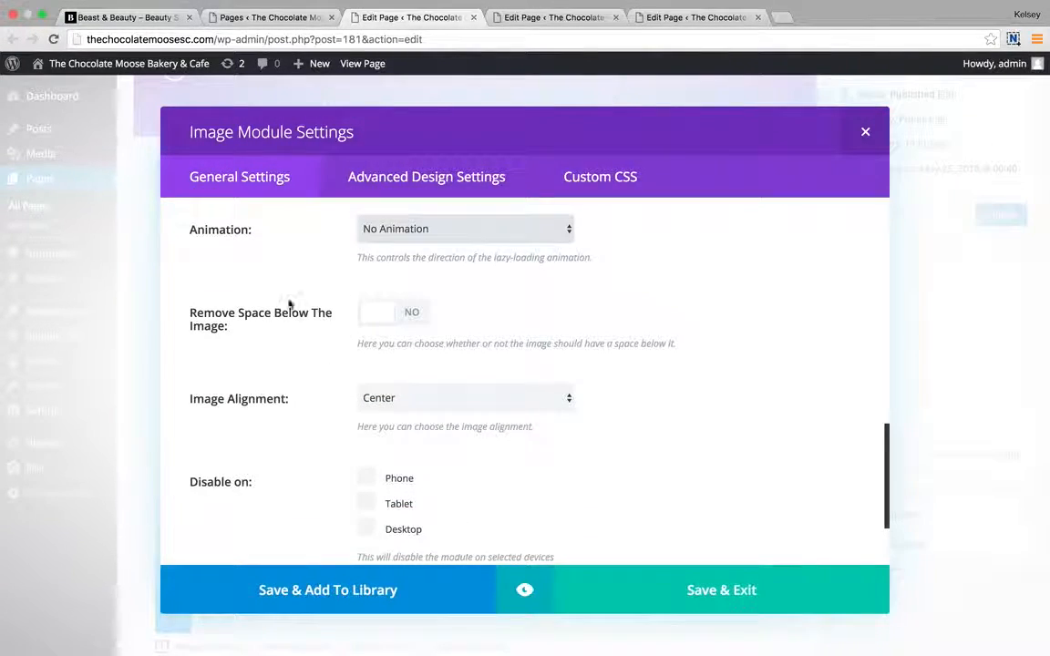
{"action": "left_click", "coordinate": [500, 393]}
{"action": "left_click", "coordinate": [541, 375]}
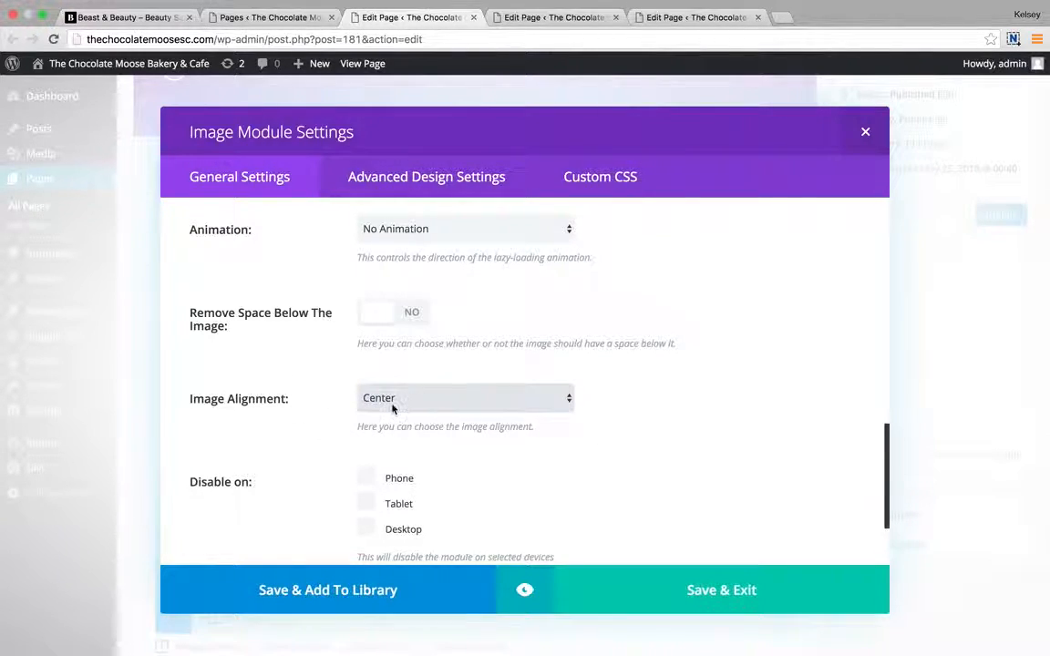
{"action": "scroll", "coordinate": [477, 422], "scroll_direction": "down", "scroll_amount": 5}
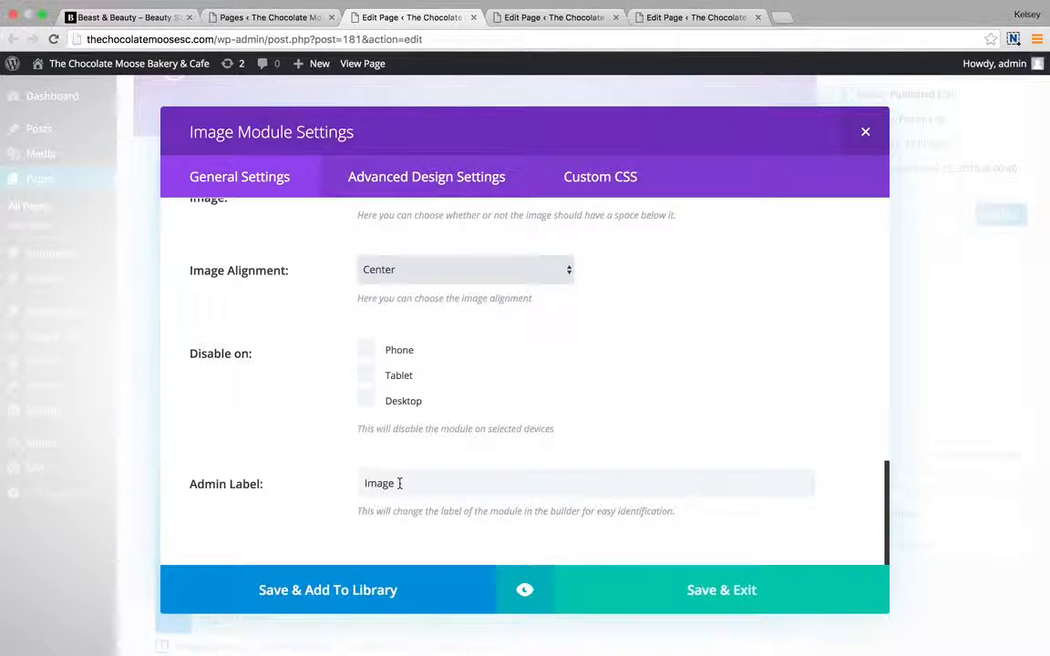
Relabel the image module 'Girls Photo', glance at its design and CSS tabs, and save.
{"action": "left_click_drag", "start_coordinate": [399, 483], "coordinate": [356, 483]}
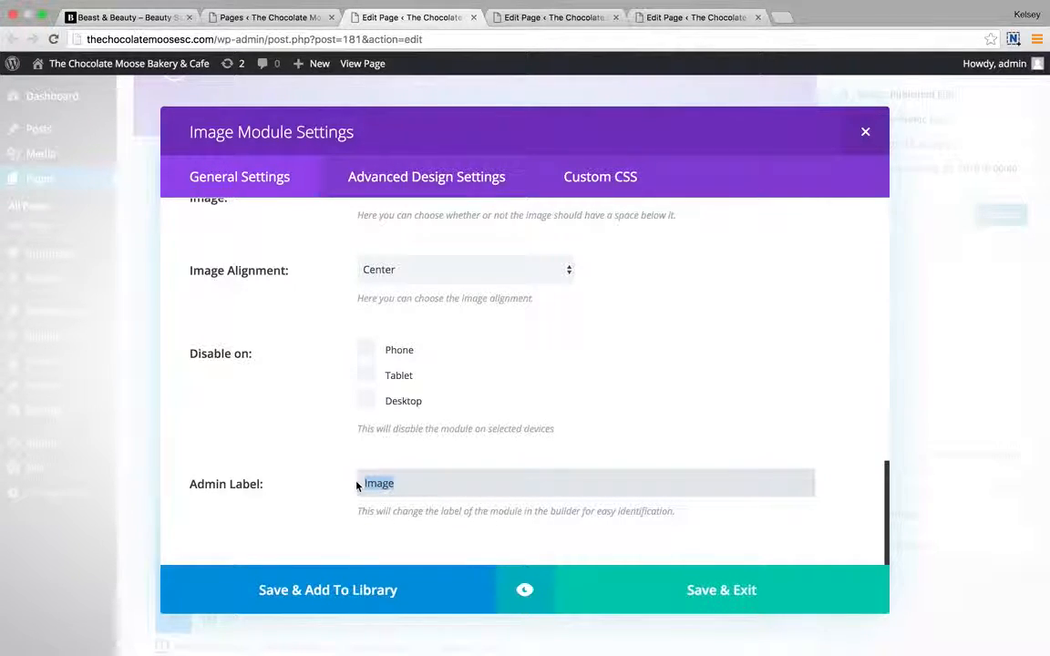
{"action": "type", "text": "Girls Photo"}
{"action": "left_click", "coordinate": [436, 178]}
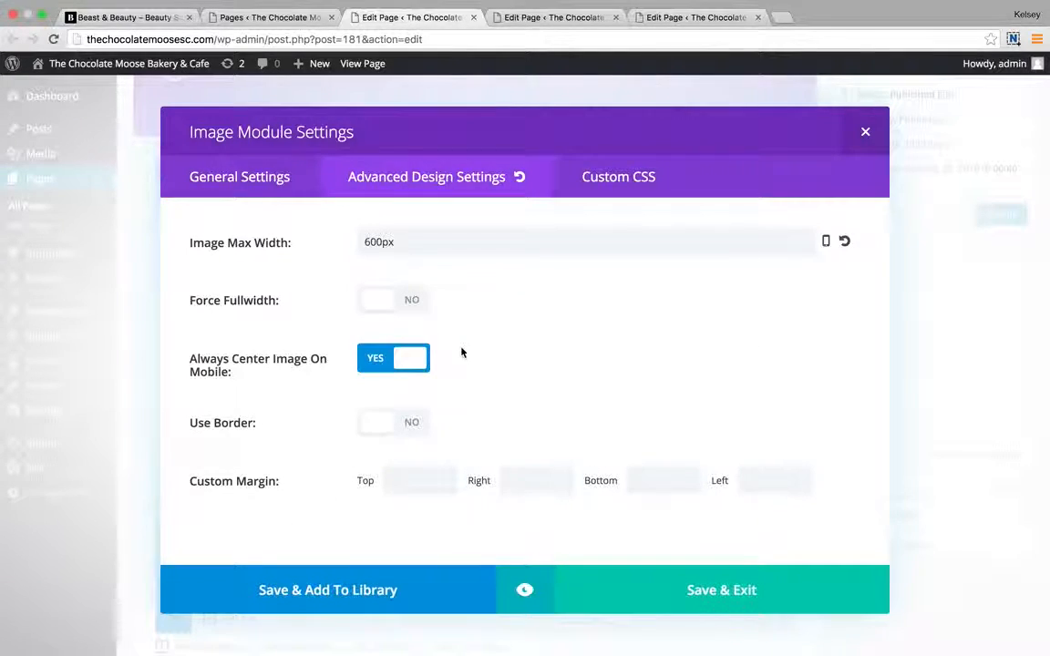
{"action": "left_click", "coordinate": [613, 177]}
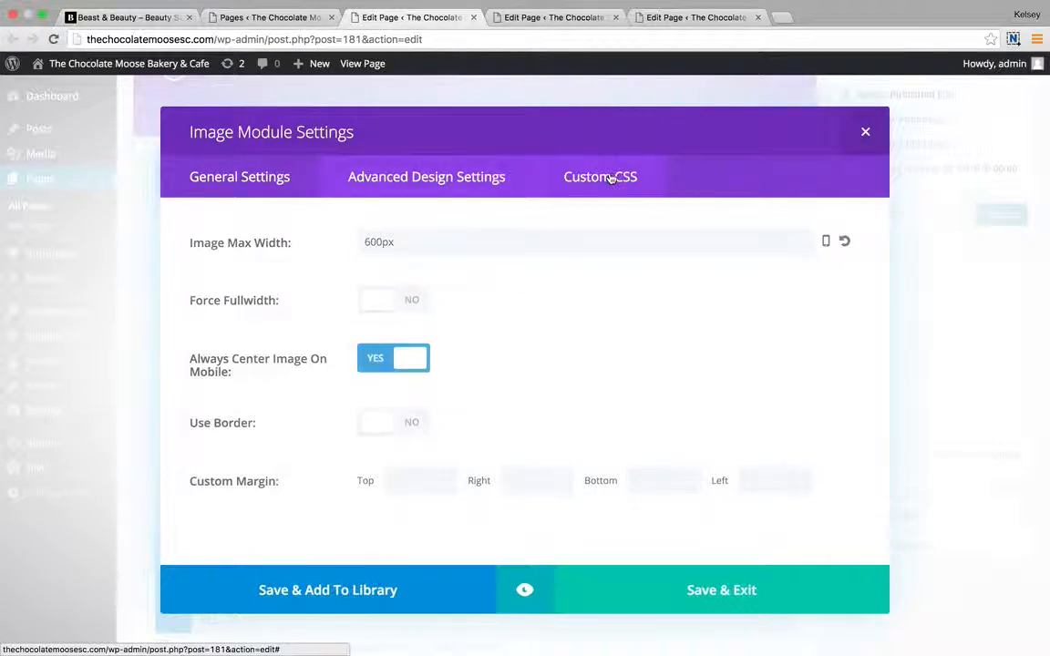
{"action": "left_click", "coordinate": [242, 179]}
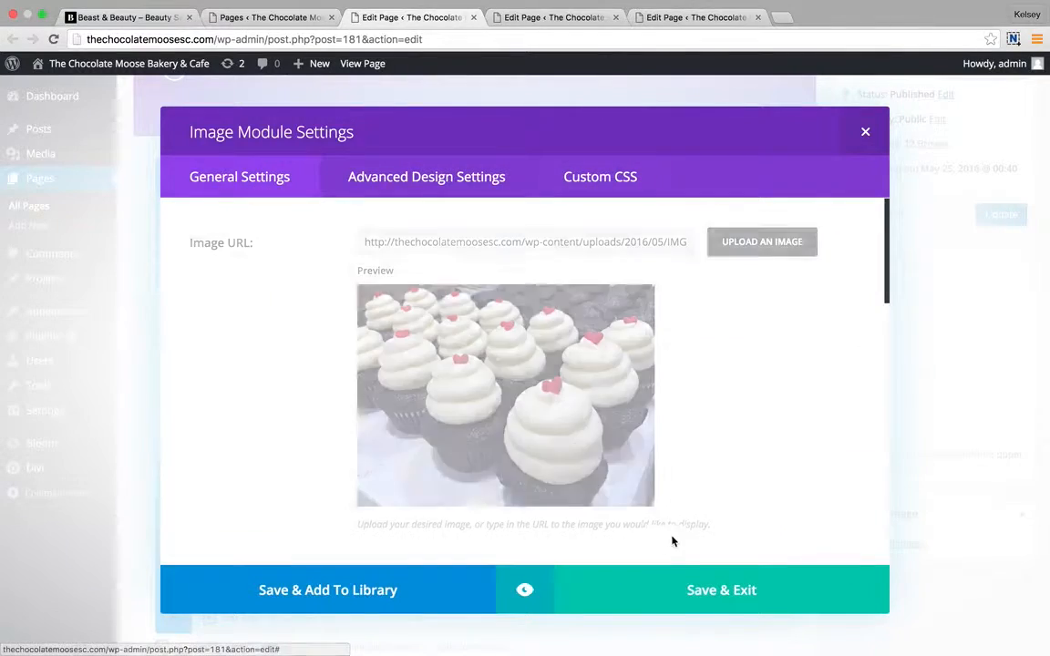
{"action": "left_click", "coordinate": [686, 590]}
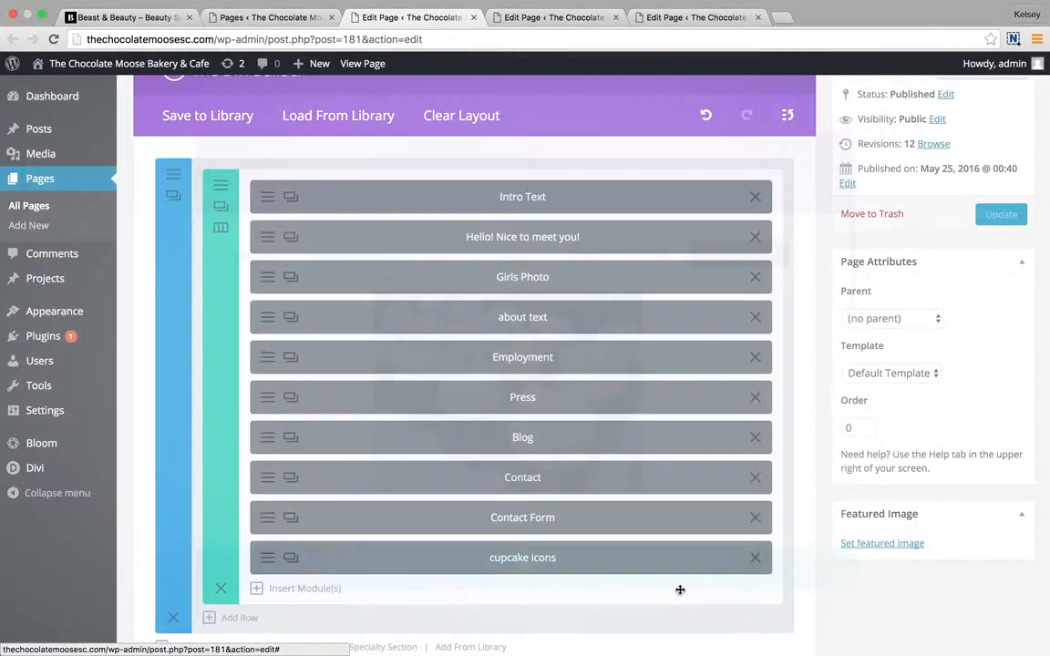
{"action": "scroll", "coordinate": [328, 283], "scroll_direction": "down", "scroll_amount": 1}
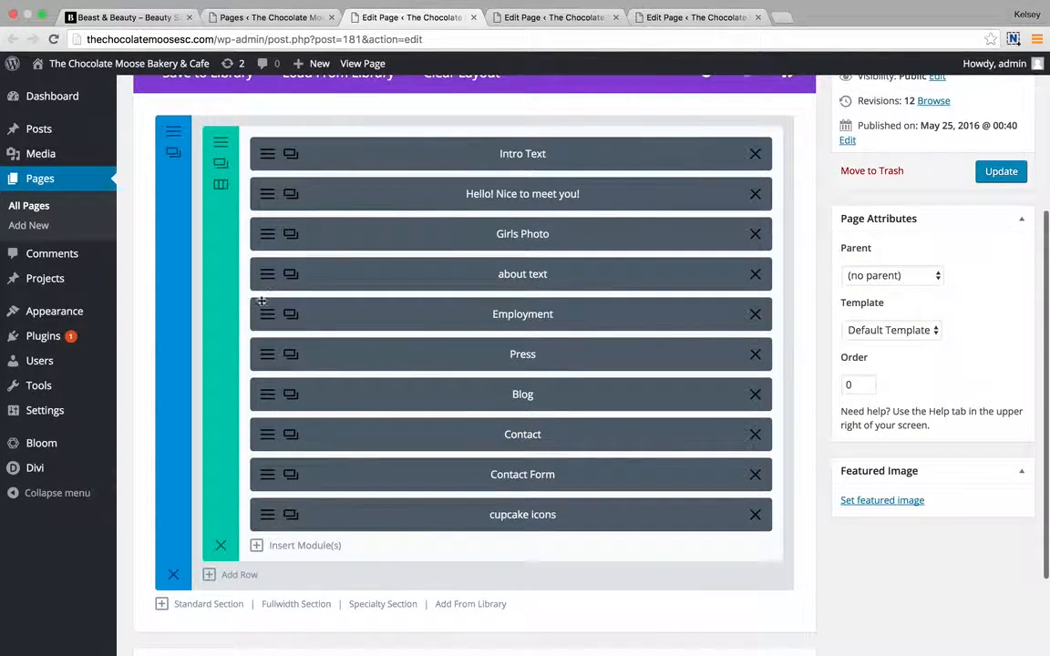
{"action": "left_click", "coordinate": [257, 314]}
{"action": "scroll", "coordinate": [418, 429], "scroll_direction": "down", "scroll_amount": 5}
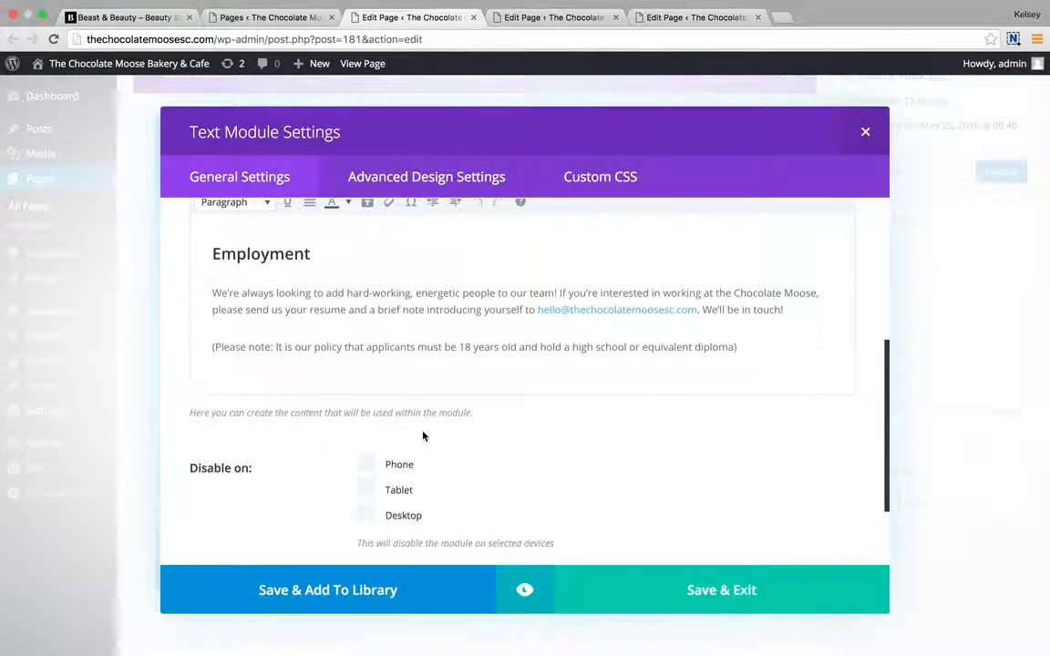
{"action": "scroll", "coordinate": [423, 435], "scroll_direction": "up", "scroll_amount": 1}
{"action": "left_click", "coordinate": [283, 338]}
{"action": "left_click_drag", "start_coordinate": [315, 335], "coordinate": [202, 338]}
{"action": "left_click", "coordinate": [224, 285]}
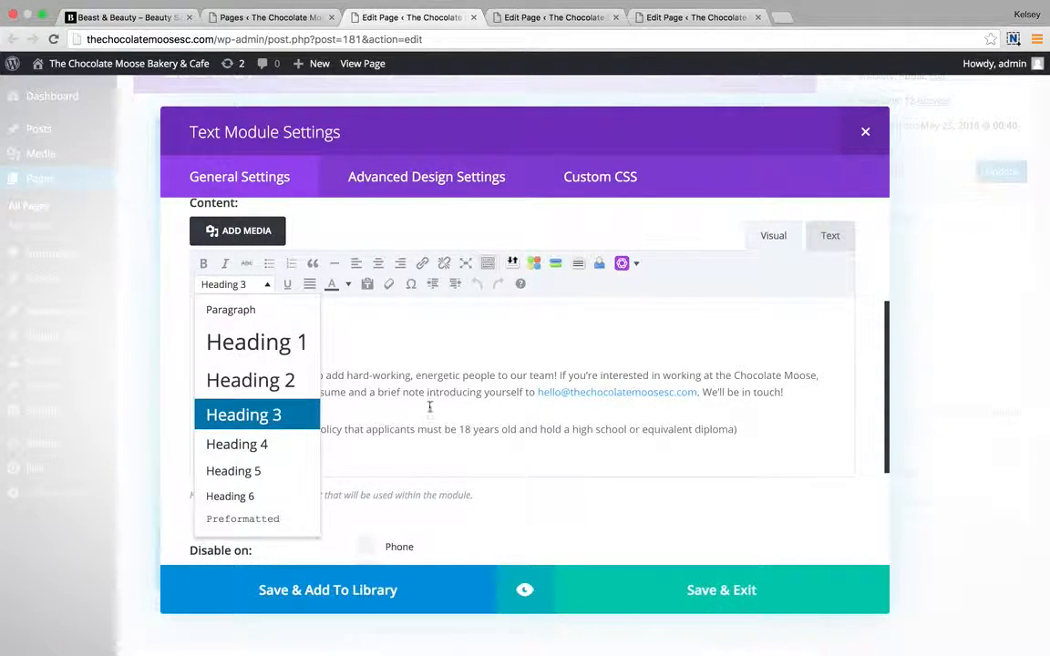
{"action": "left_click", "coordinate": [436, 352]}
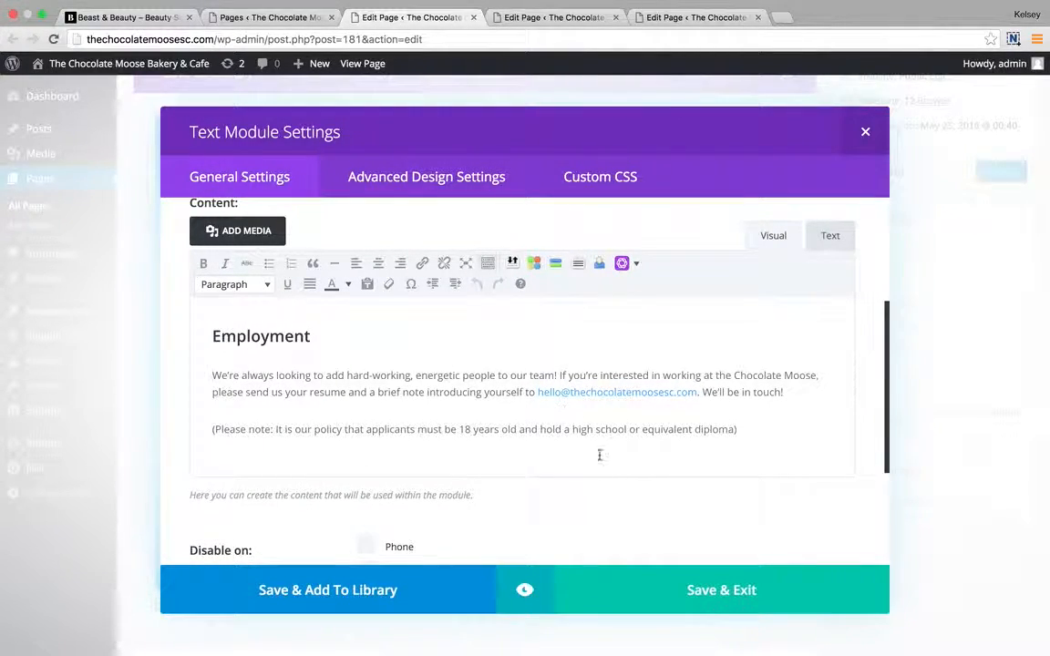
{"action": "left_click", "coordinate": [731, 593]}
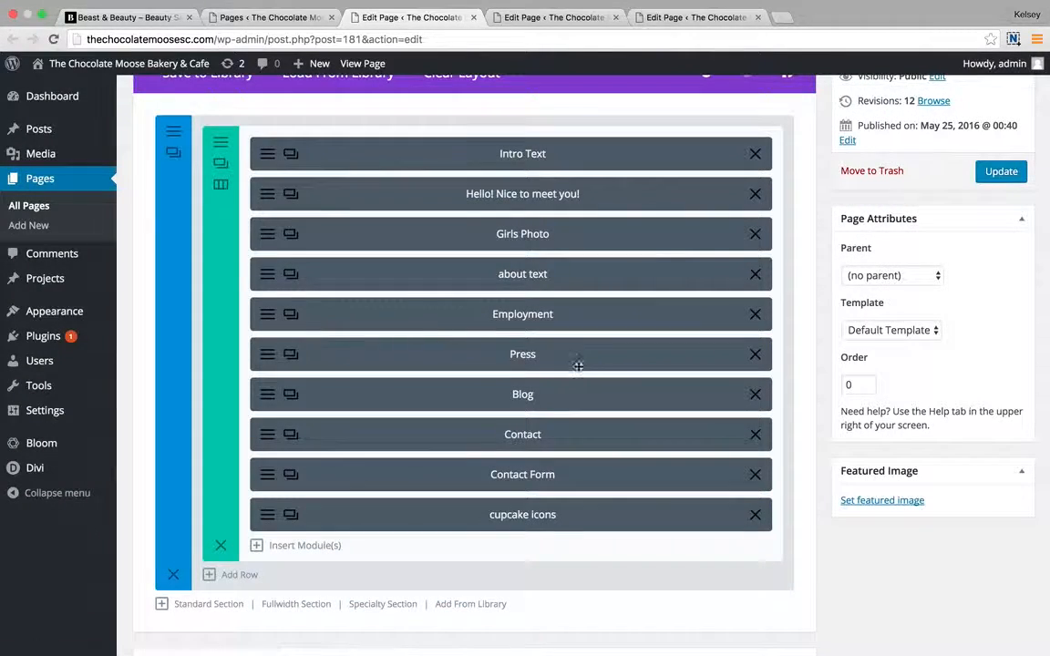
{"action": "left_click", "coordinate": [264, 481]}
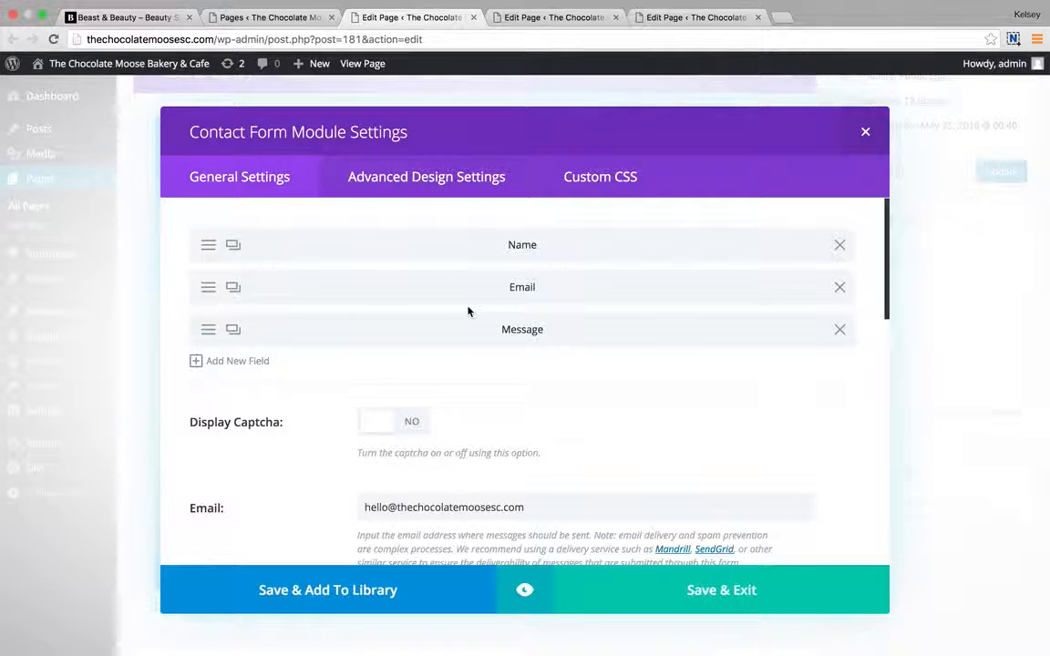
Review the Contact Form's Name field settings and save back to the field list.
{"action": "left_click", "coordinate": [207, 245]}
{"action": "scroll", "coordinate": [428, 364], "scroll_direction": "down", "scroll_amount": 1}
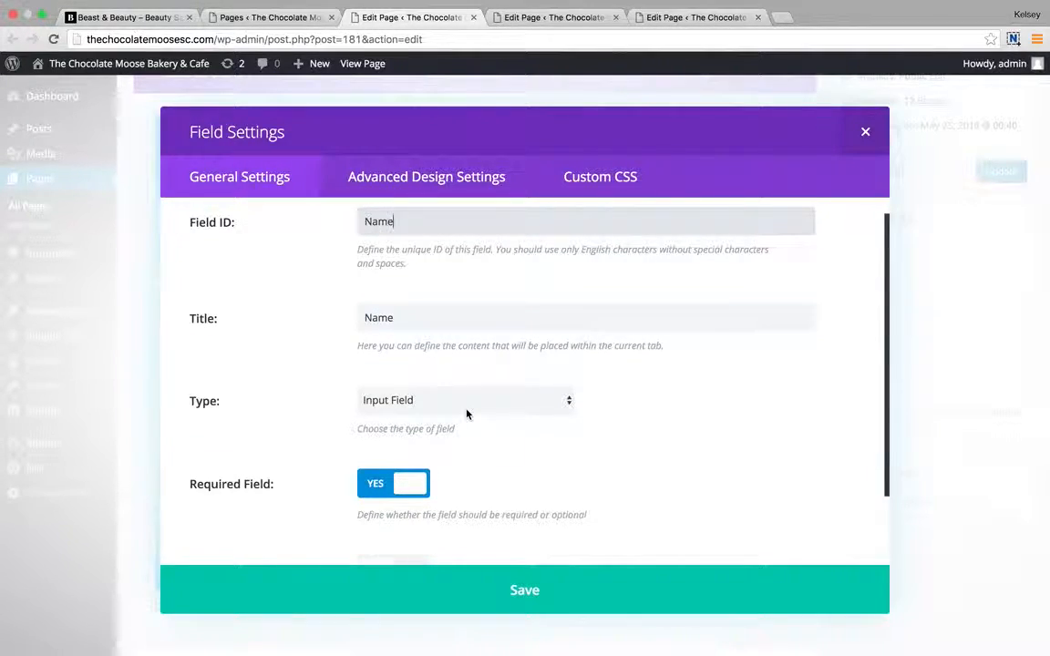
{"action": "scroll", "coordinate": [465, 415], "scroll_direction": "down", "scroll_amount": 3}
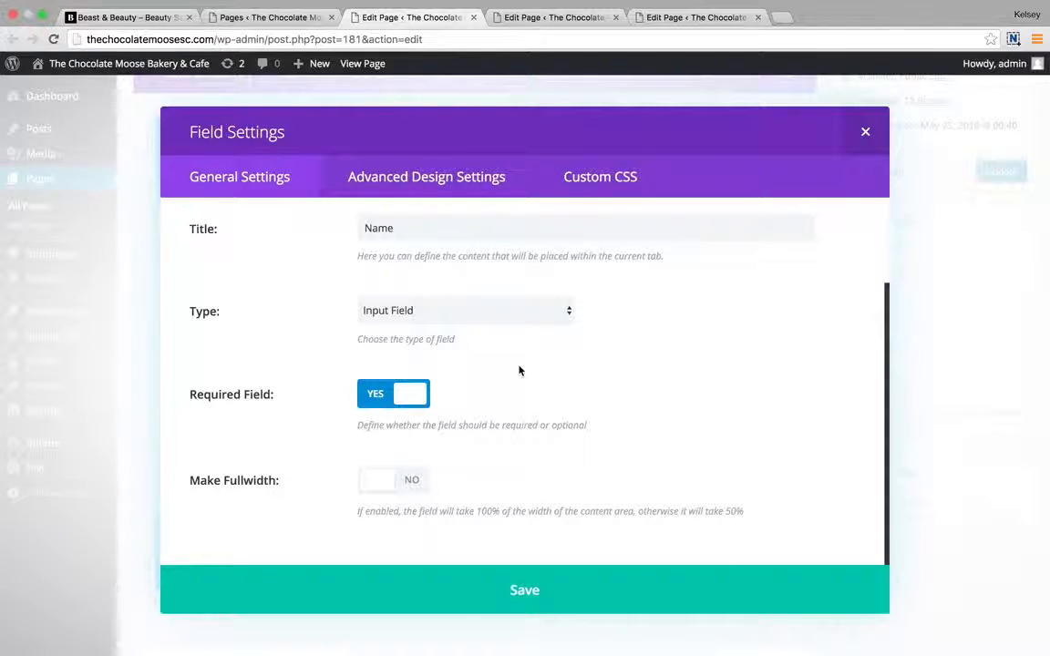
{"action": "scroll", "coordinate": [520, 370], "scroll_direction": "up", "scroll_amount": 3}
{"action": "scroll", "coordinate": [520, 370], "scroll_direction": "up", "scroll_amount": 1}
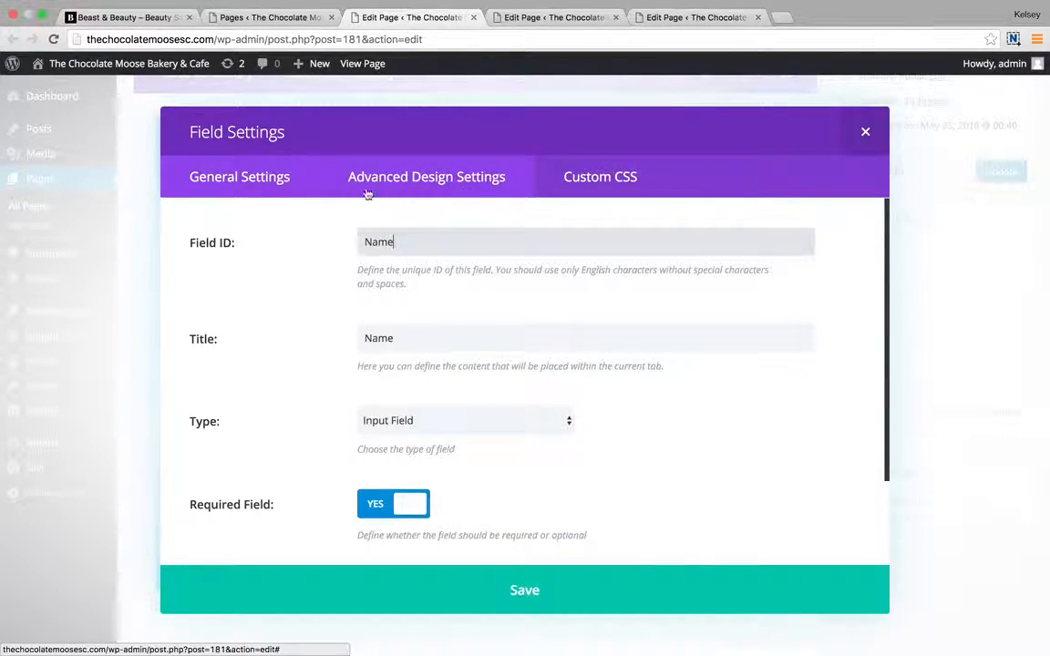
{"action": "left_click", "coordinate": [516, 594]}
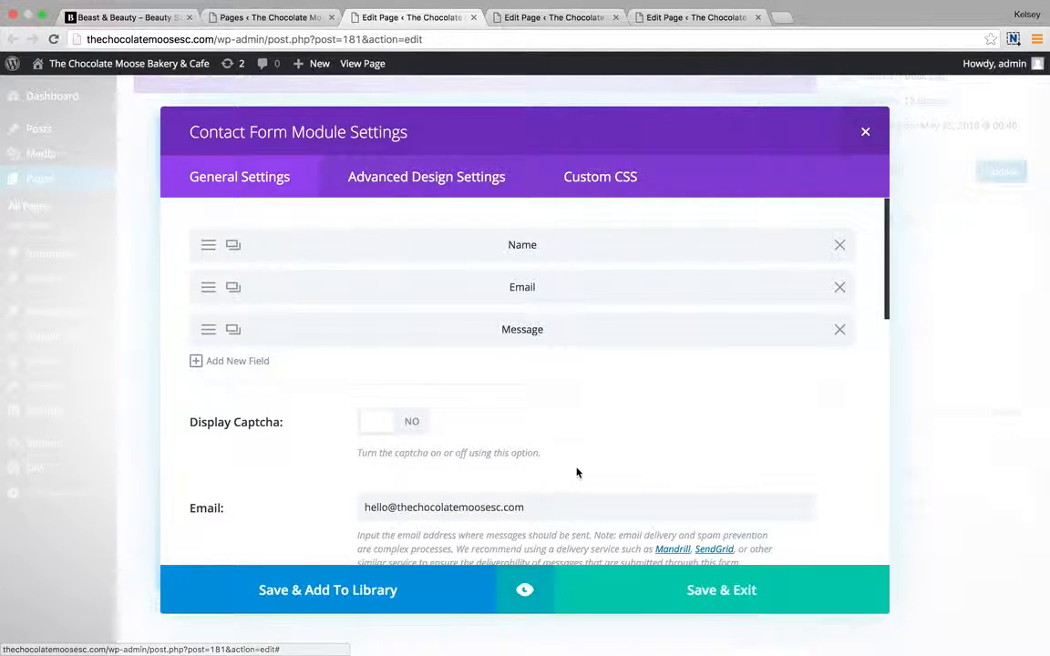
{"action": "scroll", "coordinate": [576, 471], "scroll_direction": "down", "scroll_amount": 2}
{"action": "left_click", "coordinate": [403, 347]}
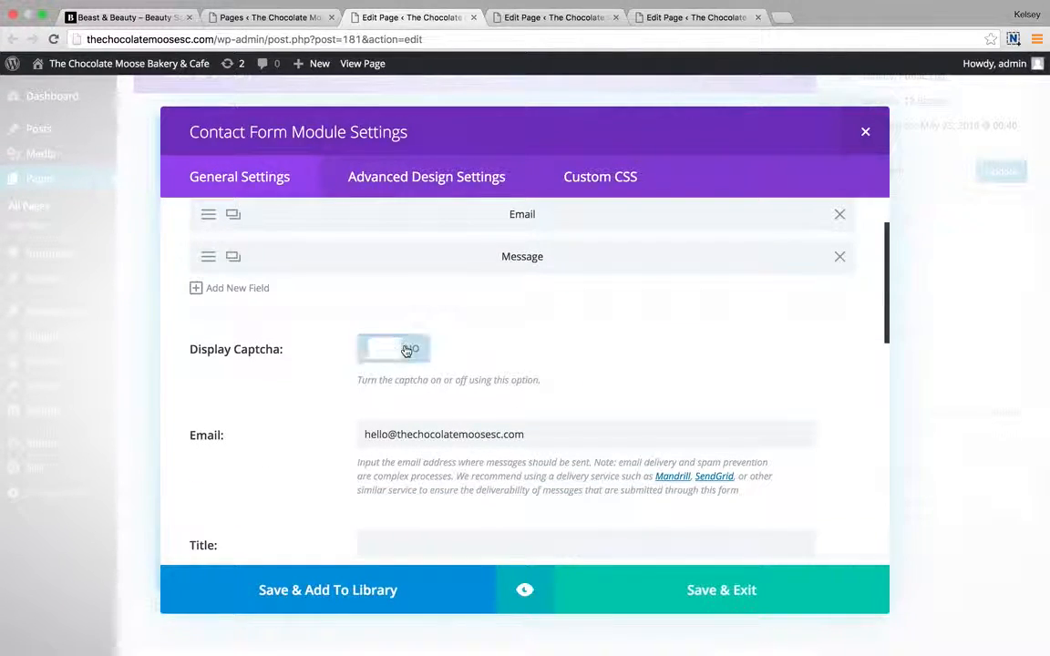
{"action": "left_click", "coordinate": [365, 351]}
{"action": "scroll", "coordinate": [428, 417], "scroll_direction": "down", "scroll_amount": 2}
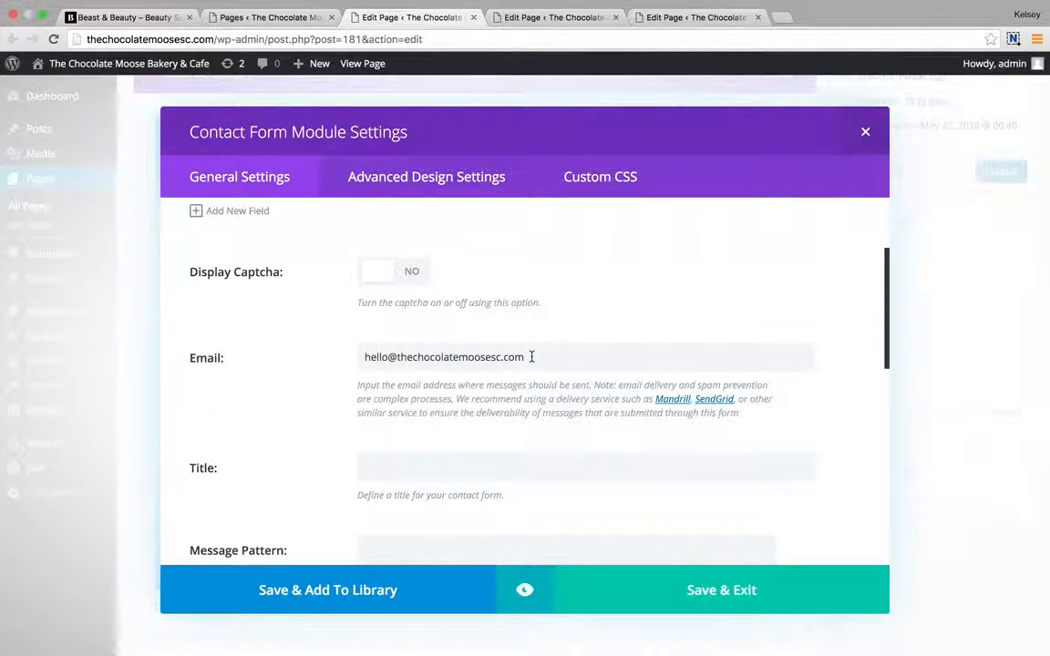
{"action": "scroll", "coordinate": [461, 449], "scroll_direction": "down", "scroll_amount": 2}
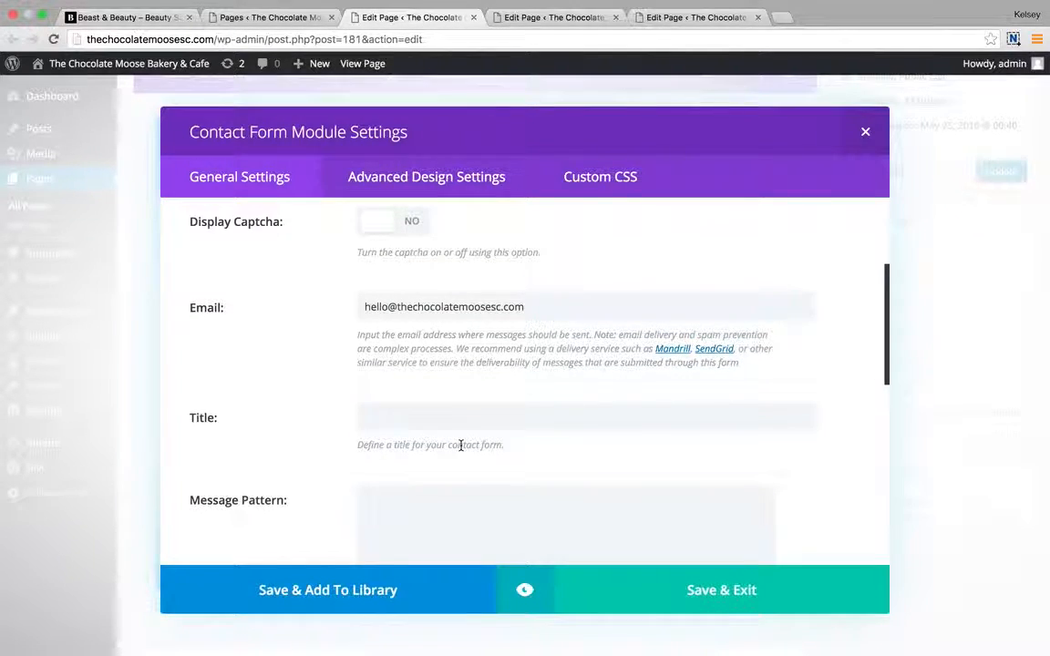
{"action": "scroll", "coordinate": [459, 439], "scroll_direction": "down", "scroll_amount": 2}
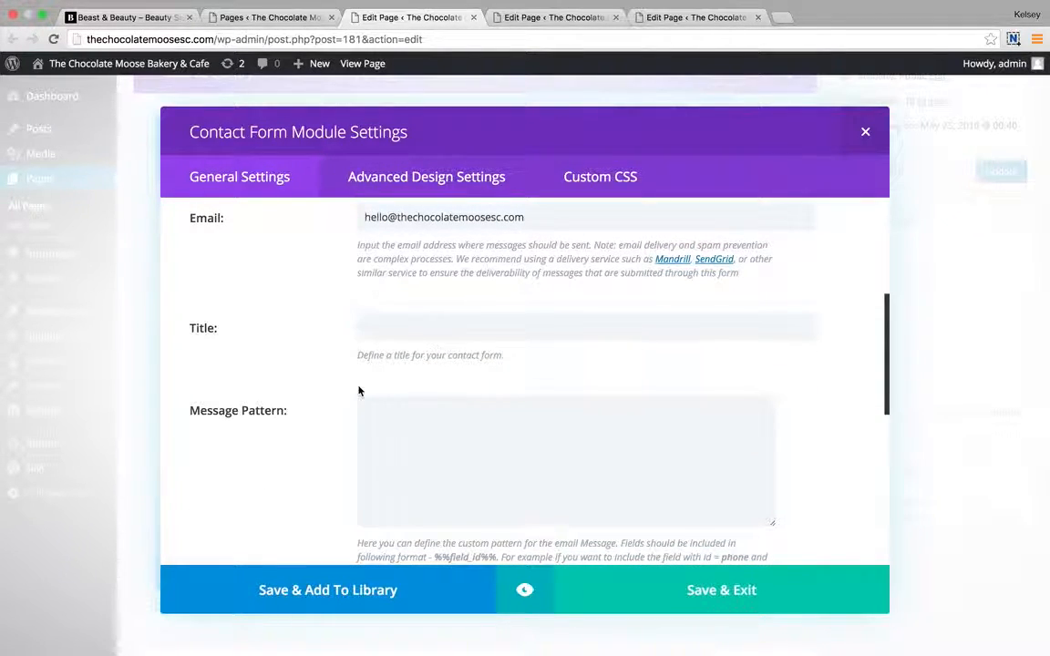
{"action": "scroll", "coordinate": [359, 391], "scroll_direction": "down", "scroll_amount": 3}
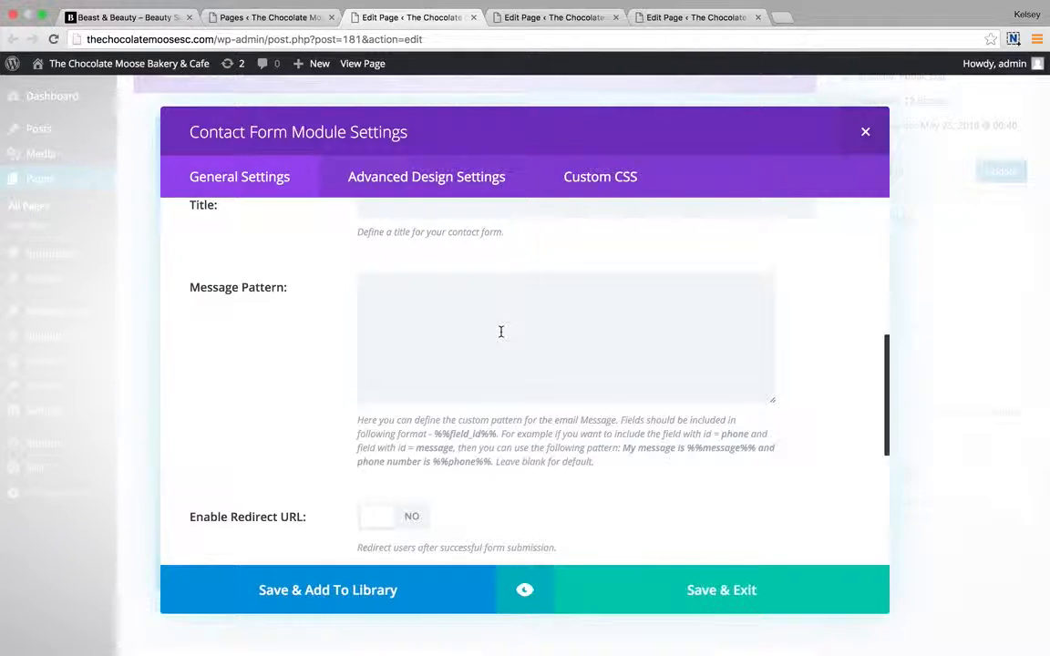
{"action": "scroll", "coordinate": [500, 333], "scroll_direction": "down", "scroll_amount": 5}
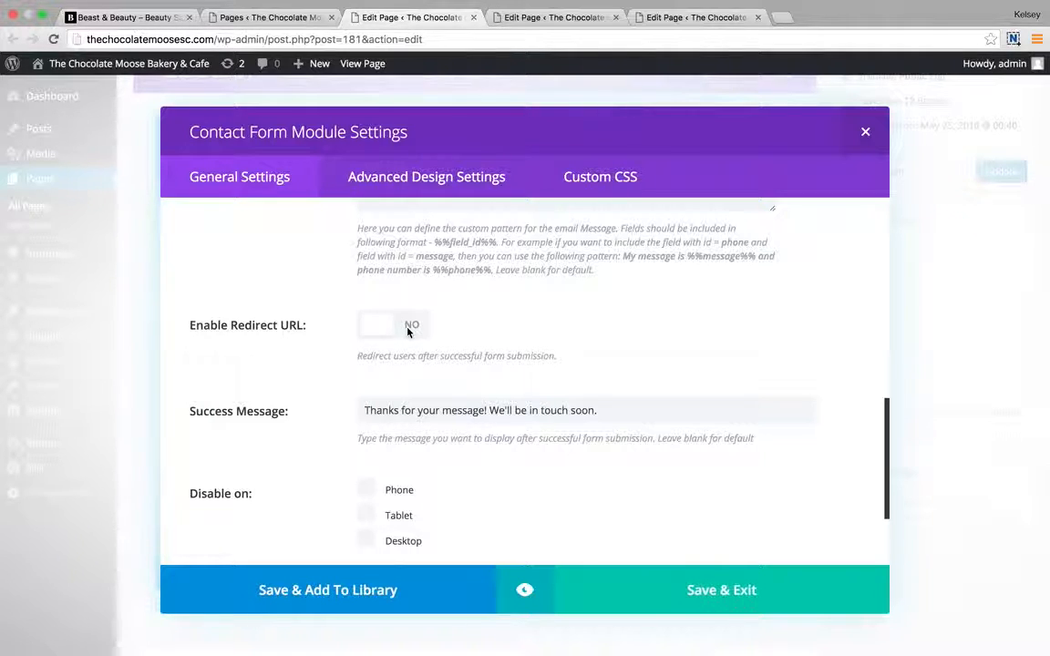
{"action": "scroll", "coordinate": [462, 356], "scroll_direction": "down", "scroll_amount": 3}
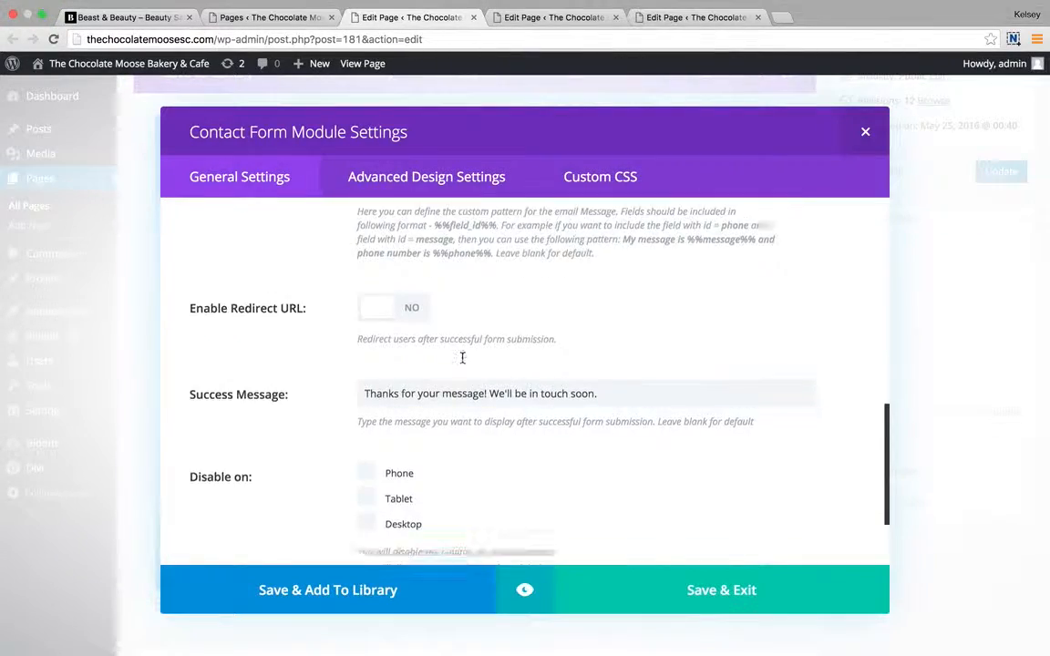
{"action": "left_click_drag", "start_coordinate": [362, 317], "coordinate": [624, 321]}
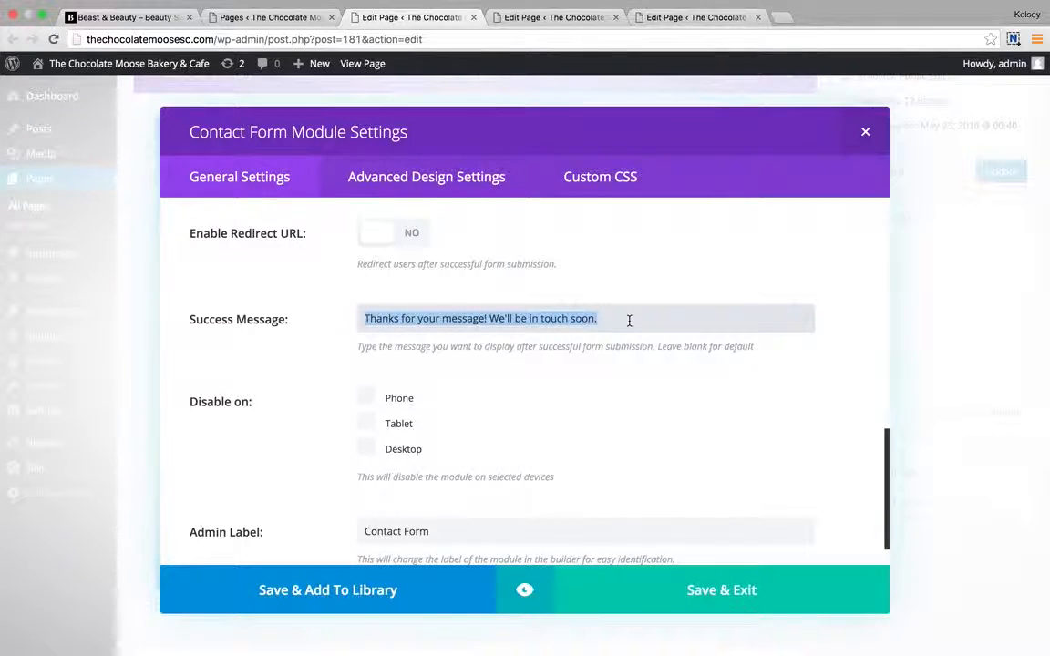
{"action": "left_click", "coordinate": [629, 321]}
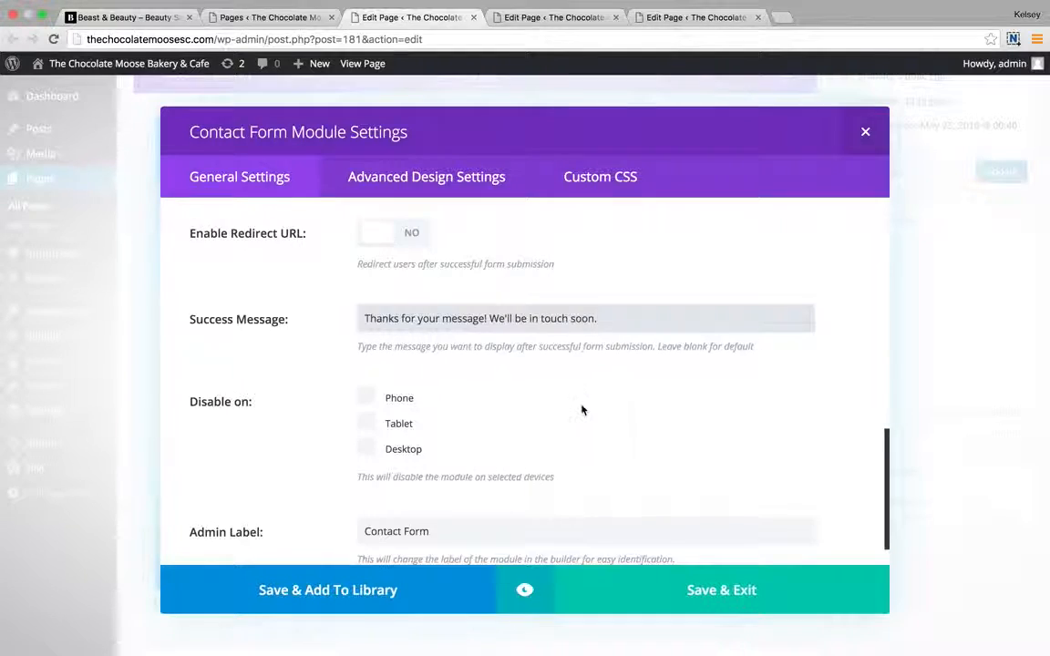
{"action": "scroll", "coordinate": [582, 411], "scroll_direction": "down", "scroll_amount": 1}
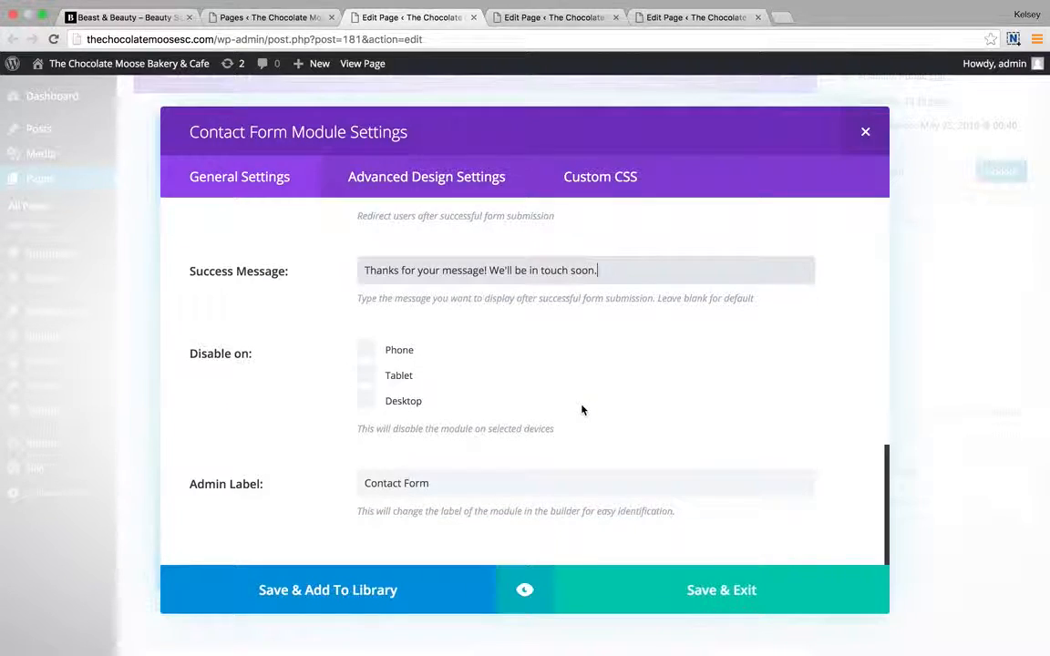
Save & Exit the Contact Form settings and check the builder's edit history.
{"action": "left_click", "coordinate": [764, 596]}
{"action": "scroll", "coordinate": [597, 456], "scroll_direction": "down", "scroll_amount": 1}
{"action": "scroll", "coordinate": [597, 456], "scroll_direction": "up", "scroll_amount": 1}
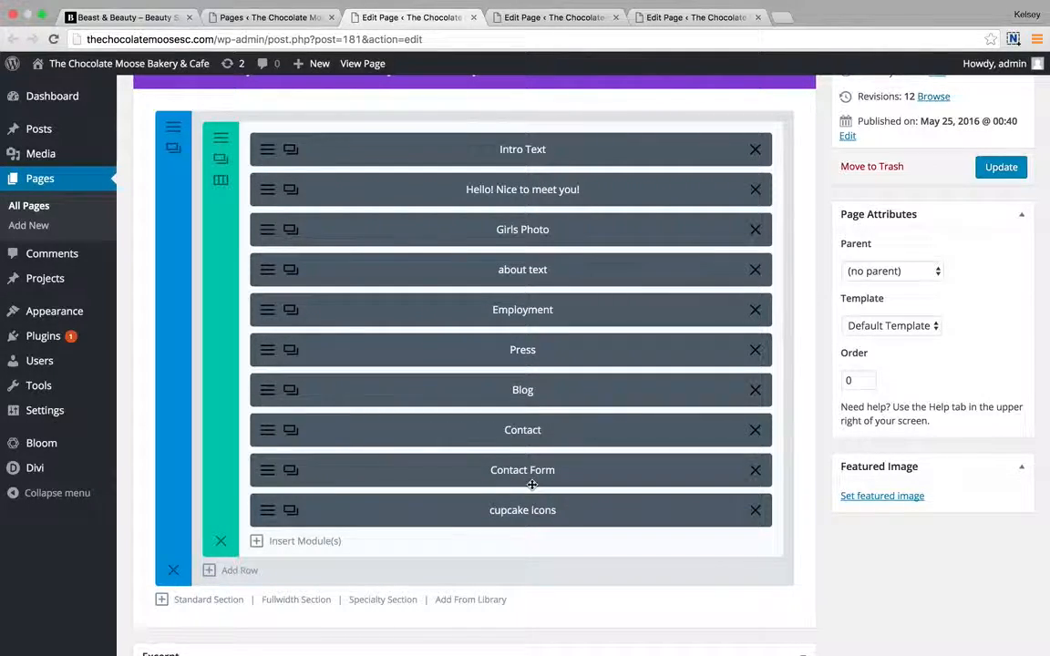
{"action": "scroll", "coordinate": [532, 484], "scroll_direction": "down", "scroll_amount": 2}
{"action": "scroll", "coordinate": [532, 478], "scroll_direction": "up", "scroll_amount": 4}
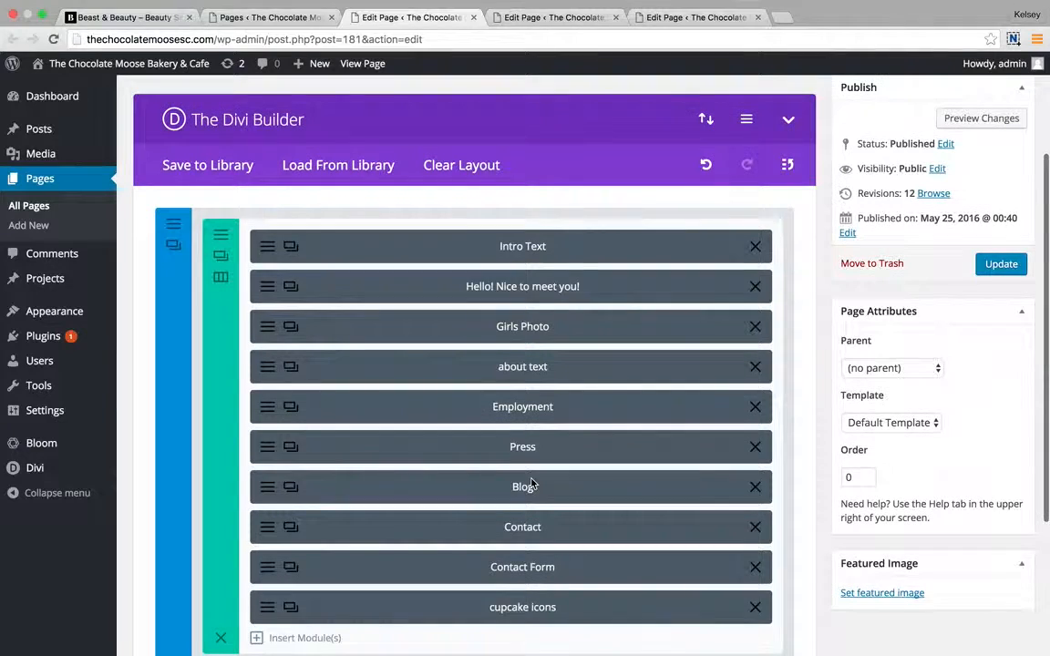
{"action": "scroll", "coordinate": [531, 484], "scroll_direction": "up", "scroll_amount": 2}
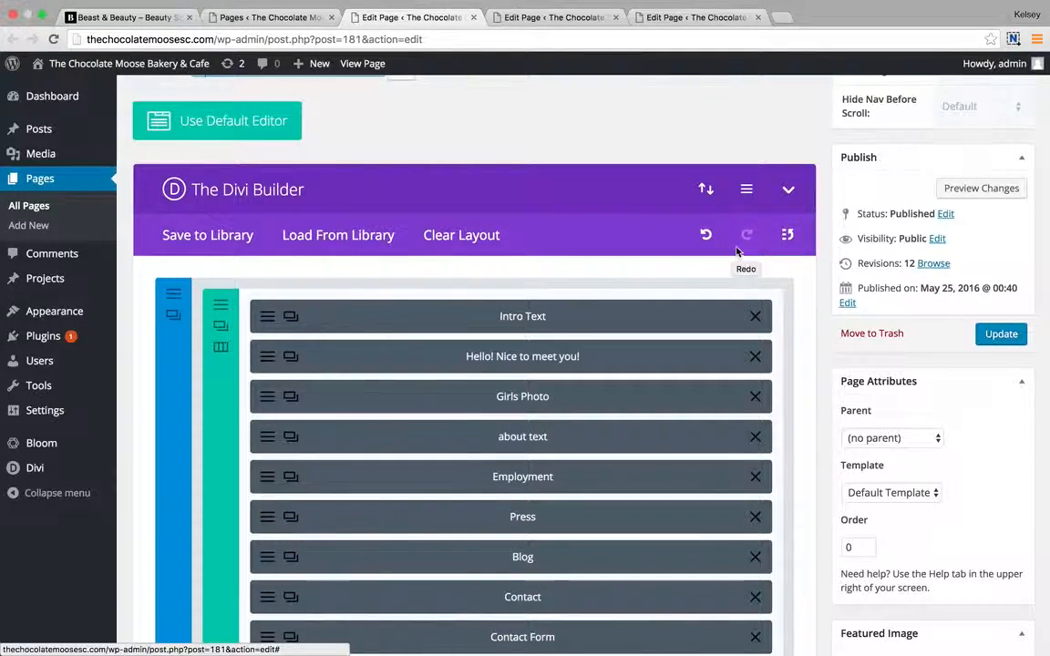
{"action": "left_click", "coordinate": [787, 235]}
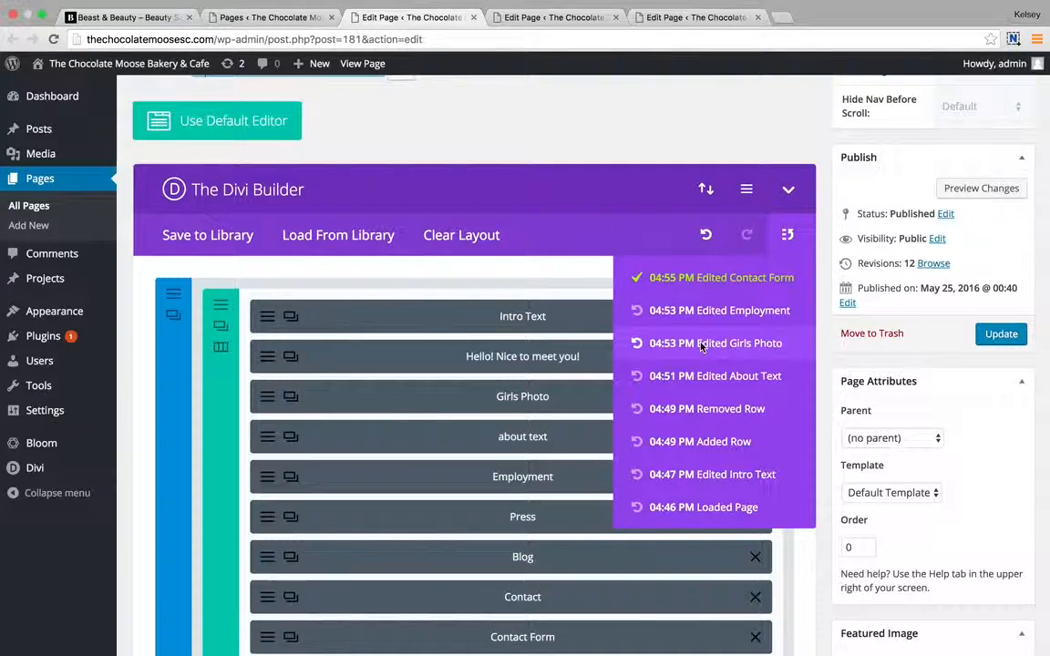
{"action": "left_click", "coordinate": [788, 237]}
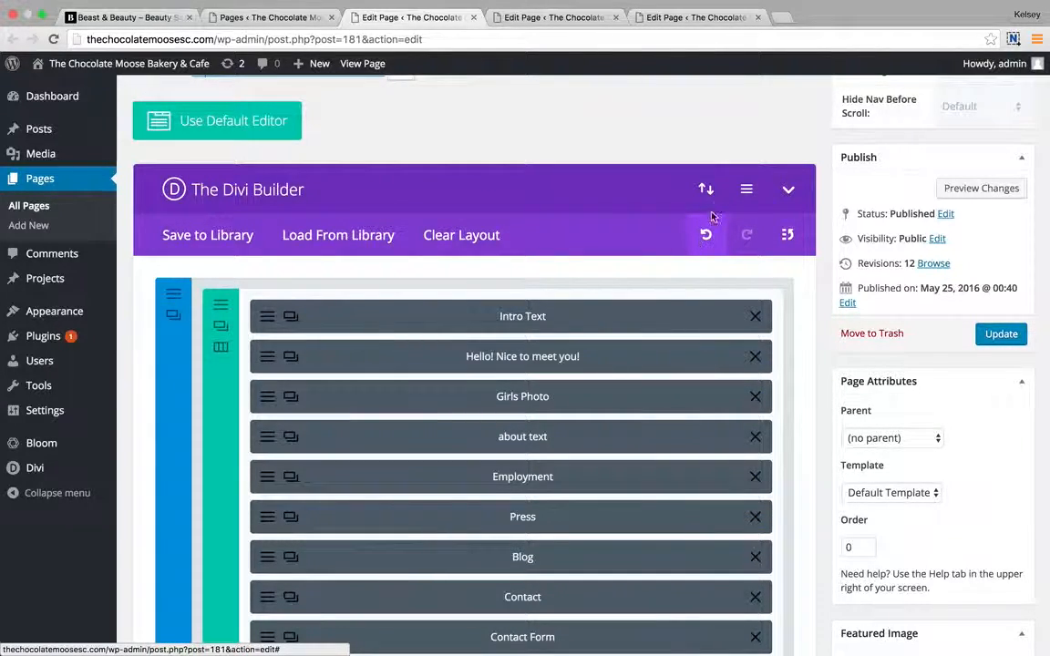
Open and cancel Save to Library and Load From Library without changing the layout.
{"action": "left_click", "coordinate": [227, 238]}
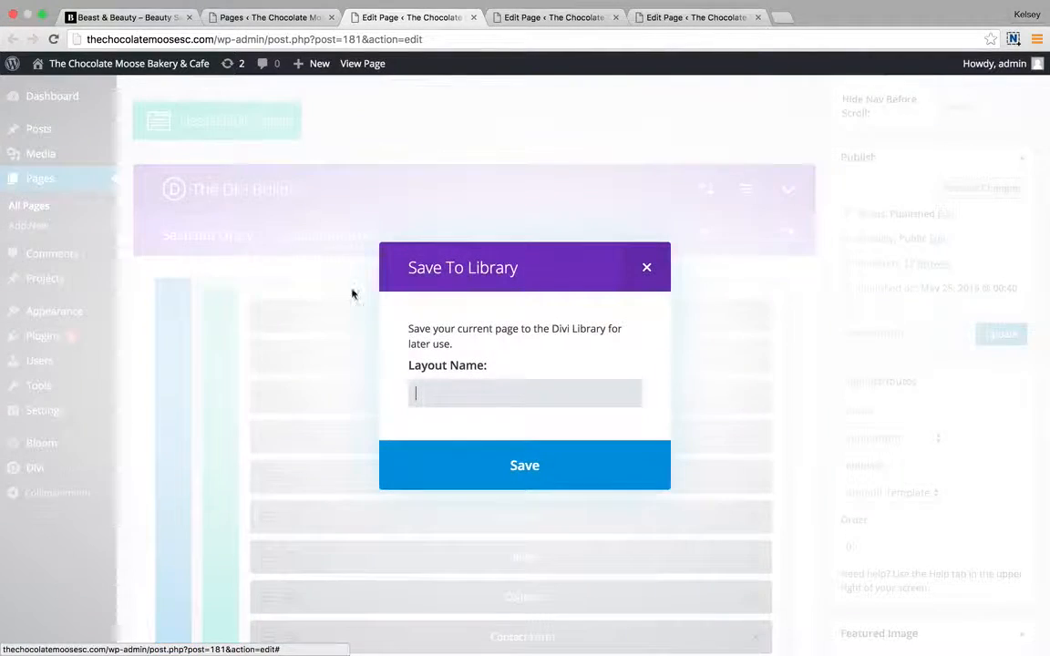
{"action": "left_click", "coordinate": [645, 268]}
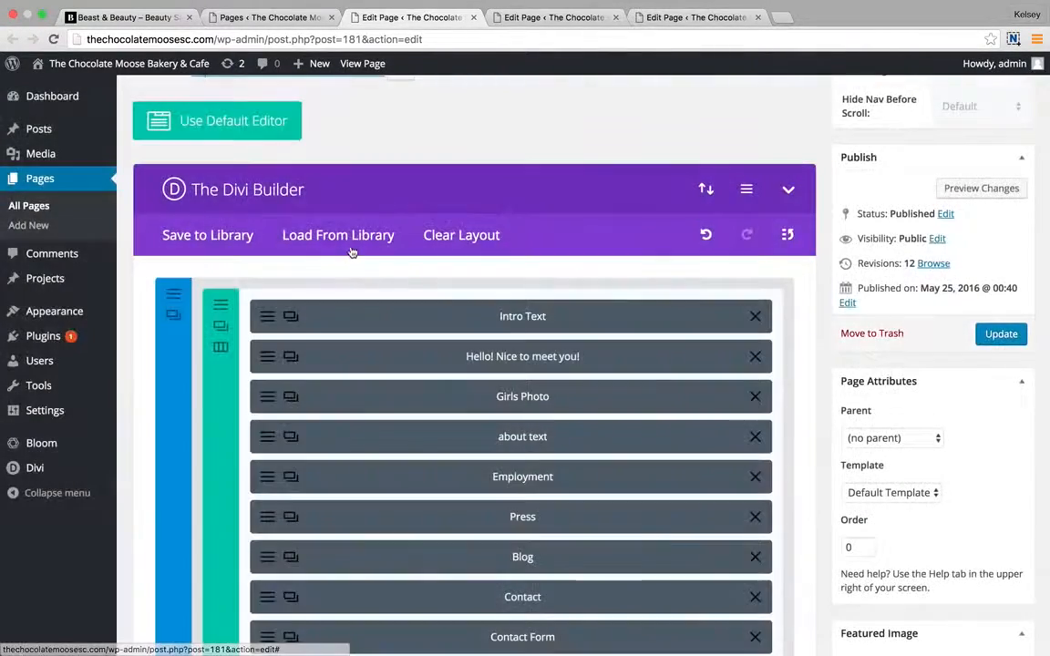
{"action": "left_click", "coordinate": [352, 239]}
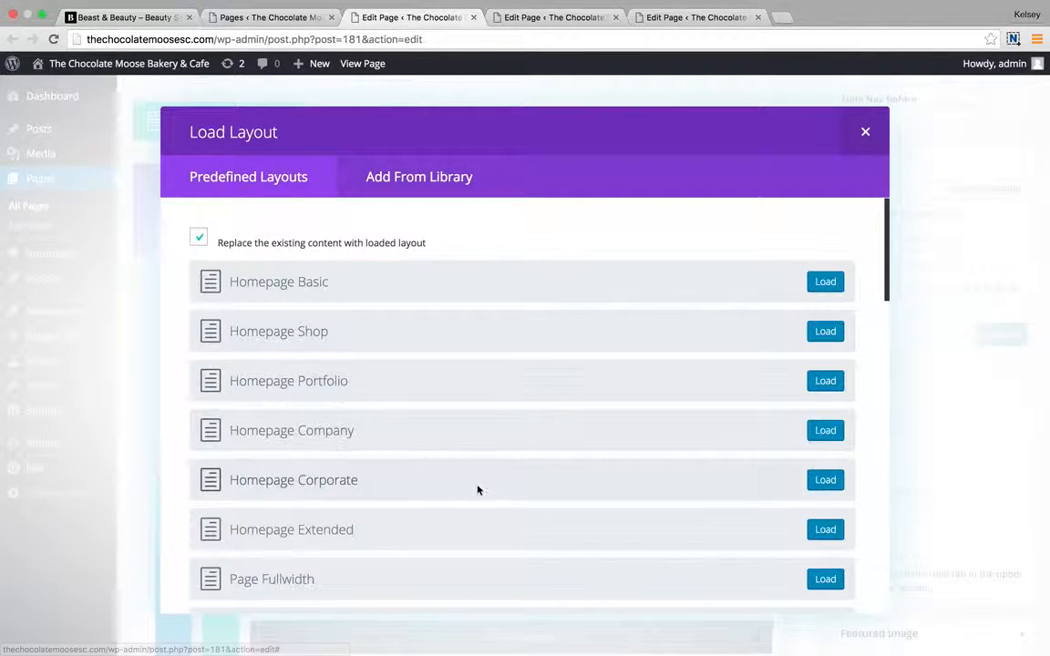
{"action": "left_click", "coordinate": [418, 179]}
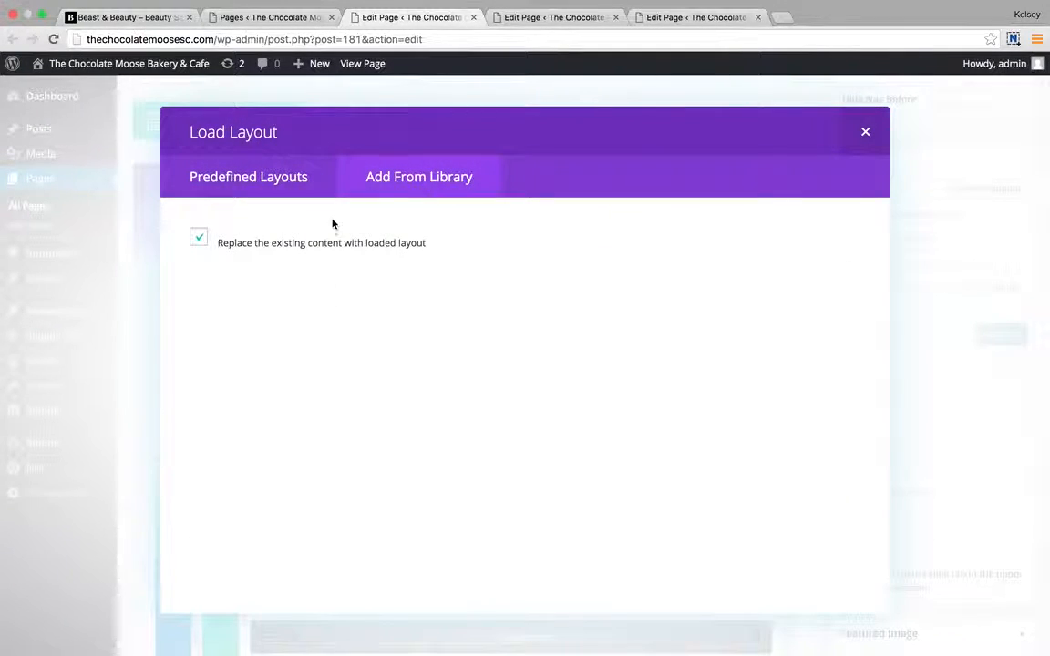
{"action": "left_click", "coordinate": [295, 181]}
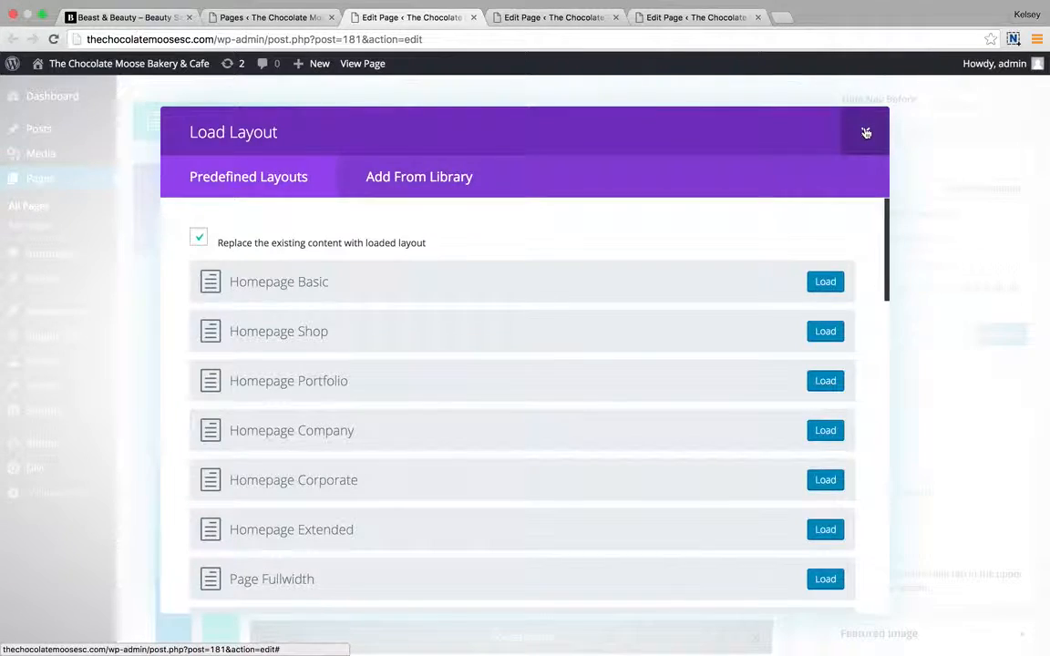
{"action": "left_click", "coordinate": [866, 134]}
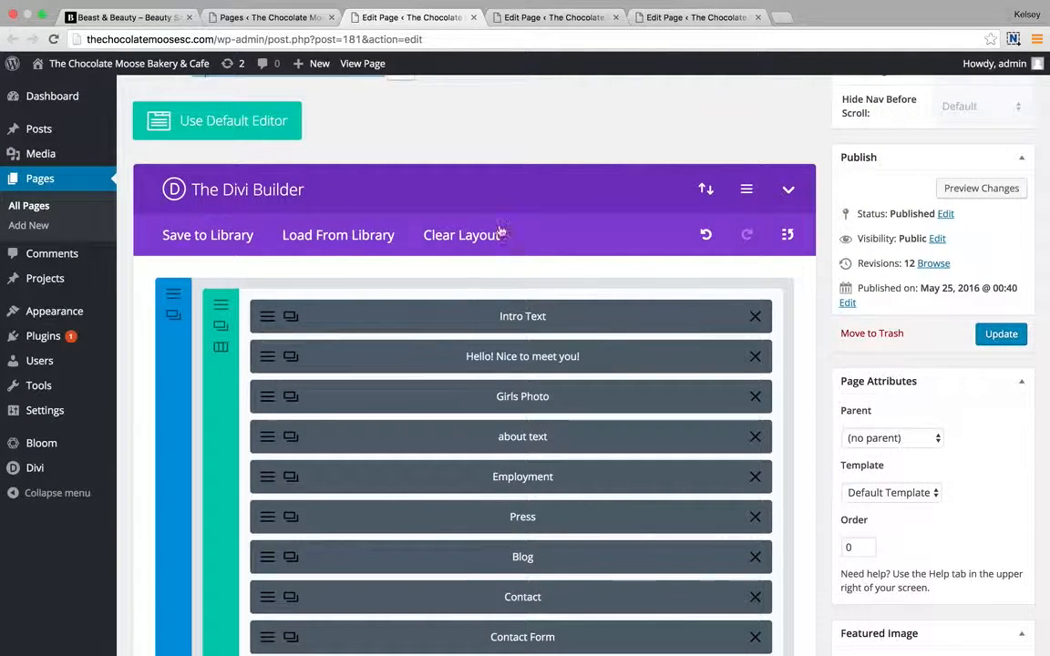
Update the About Us page, bringing it to revision 14.
{"action": "scroll", "coordinate": [563, 164], "scroll_direction": "up", "scroll_amount": 3}
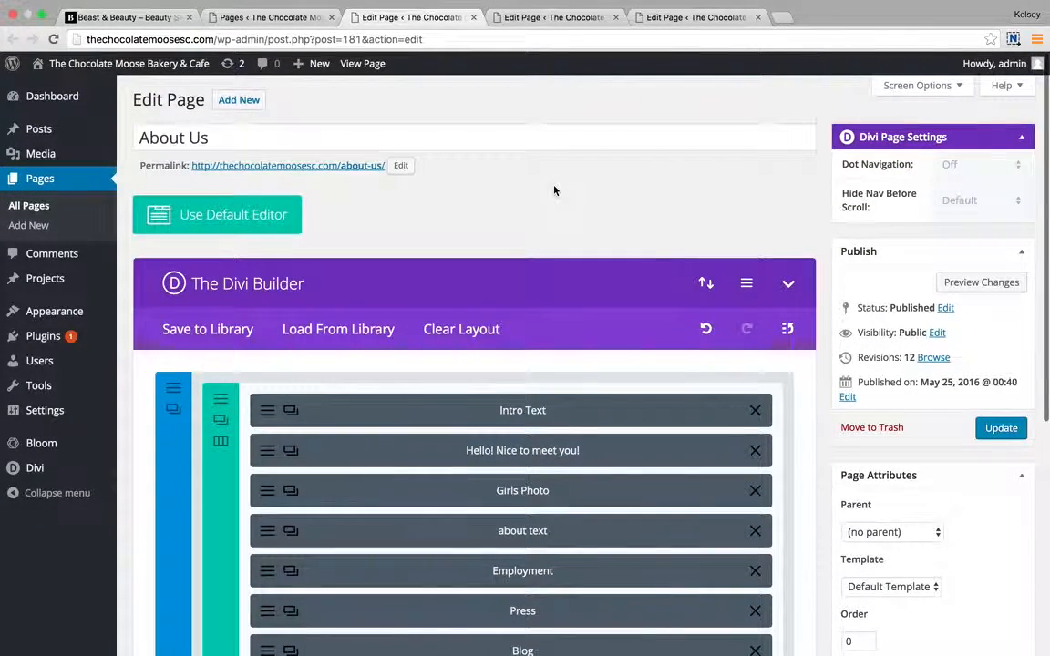
{"action": "scroll", "coordinate": [555, 190], "scroll_direction": "down", "scroll_amount": 2}
{"action": "left_click", "coordinate": [1001, 351]}
{"action": "scroll", "coordinate": [755, 377], "scroll_direction": "down", "scroll_amount": 5}
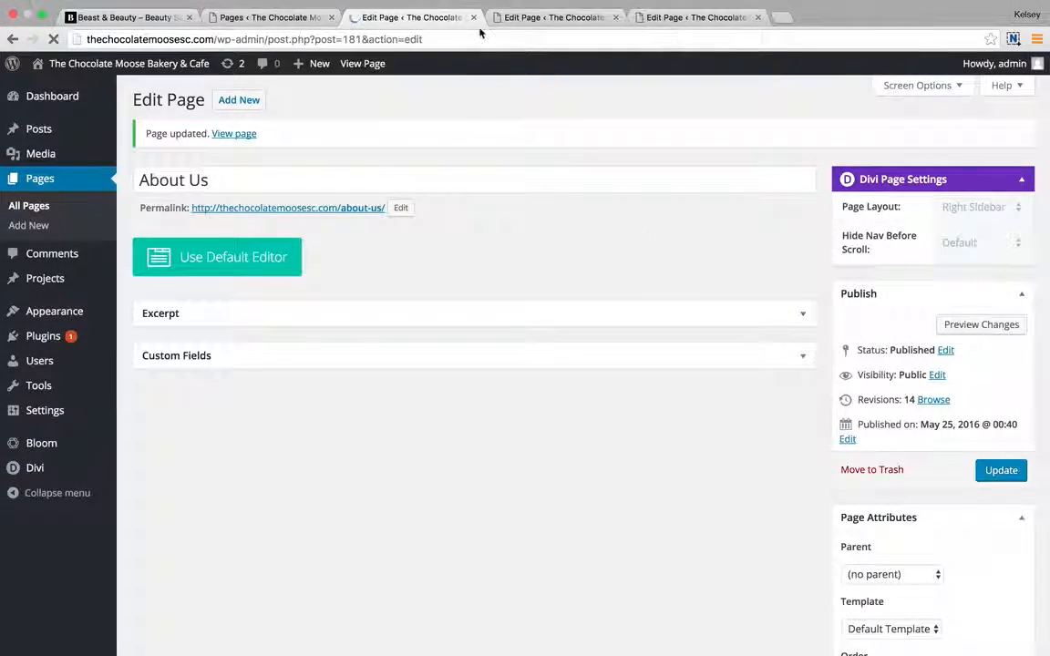
Switch to the F.A.Q page editor and look over its nine modules.
{"action": "left_click", "coordinate": [529, 24]}
{"action": "scroll", "coordinate": [426, 228], "scroll_direction": "up", "scroll_amount": 3}
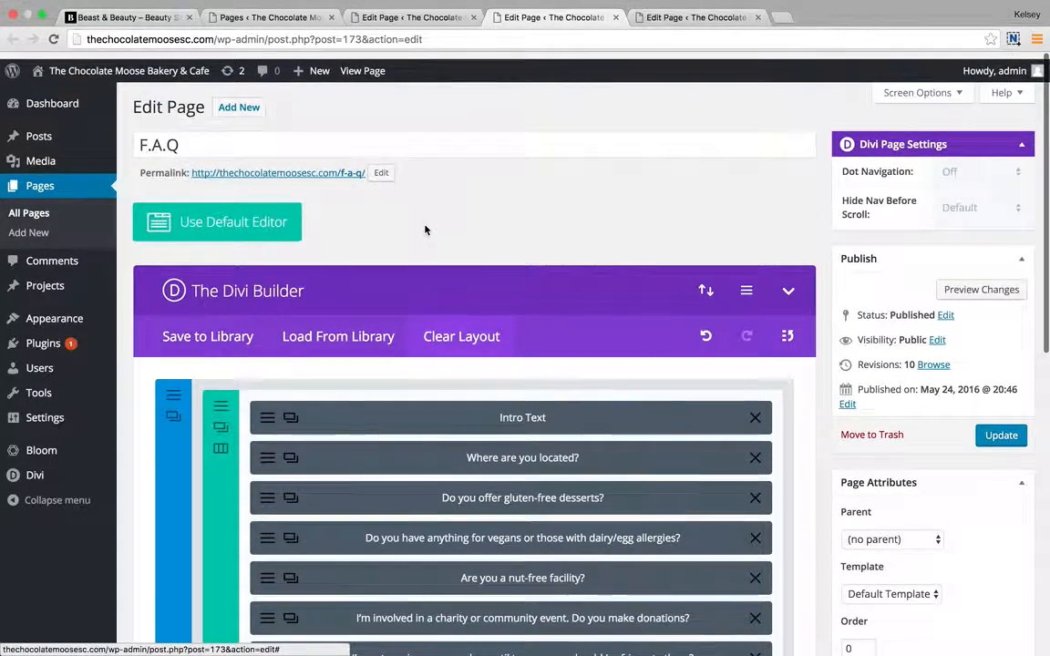
{"action": "scroll", "coordinate": [426, 228], "scroll_direction": "down", "scroll_amount": 5}
{"action": "scroll", "coordinate": [426, 226], "scroll_direction": "up", "scroll_amount": 3}
{"action": "scroll", "coordinate": [426, 226], "scroll_direction": "up", "scroll_amount": 1}
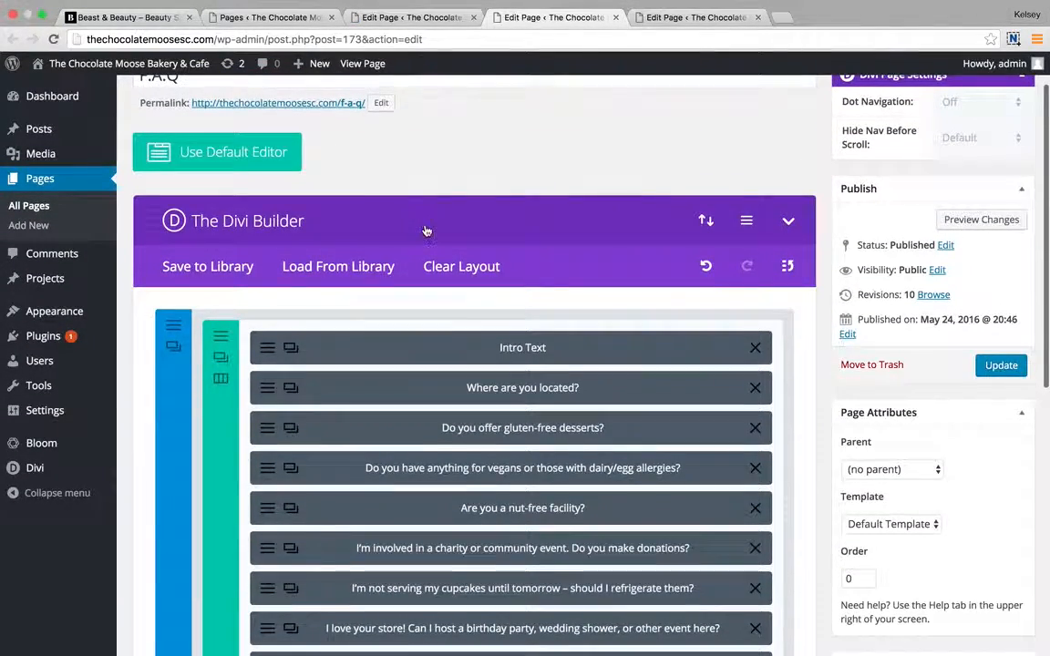
{"action": "scroll", "coordinate": [426, 228], "scroll_direction": "down", "scroll_amount": 2}
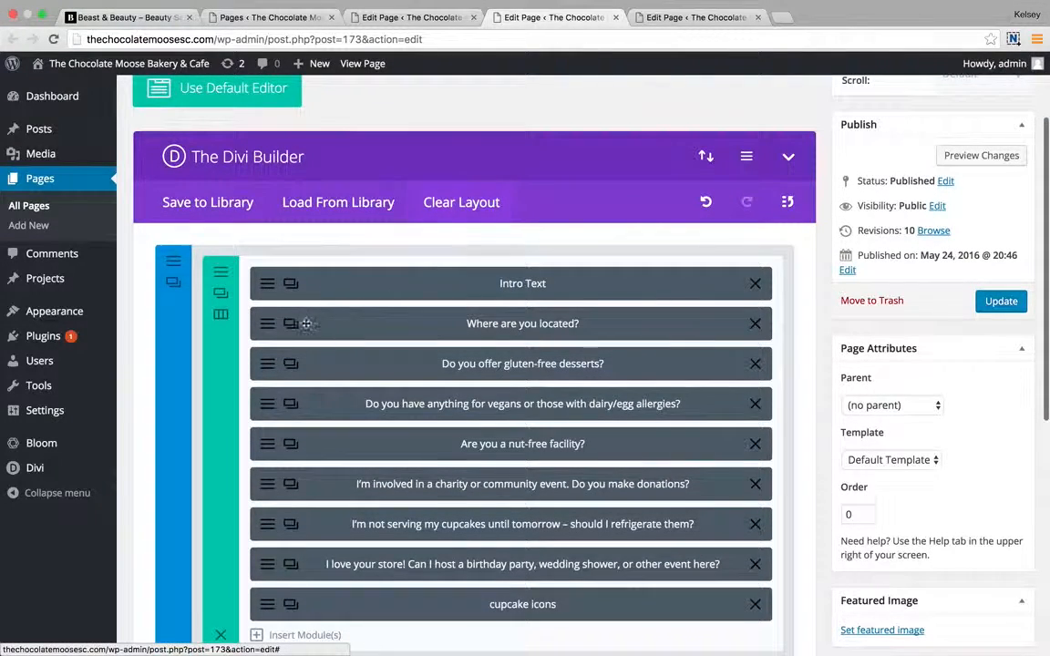
Open the 'Where are you located?' toggle, keeping its state Open, and review its answer.
{"action": "left_click", "coordinate": [261, 330]}
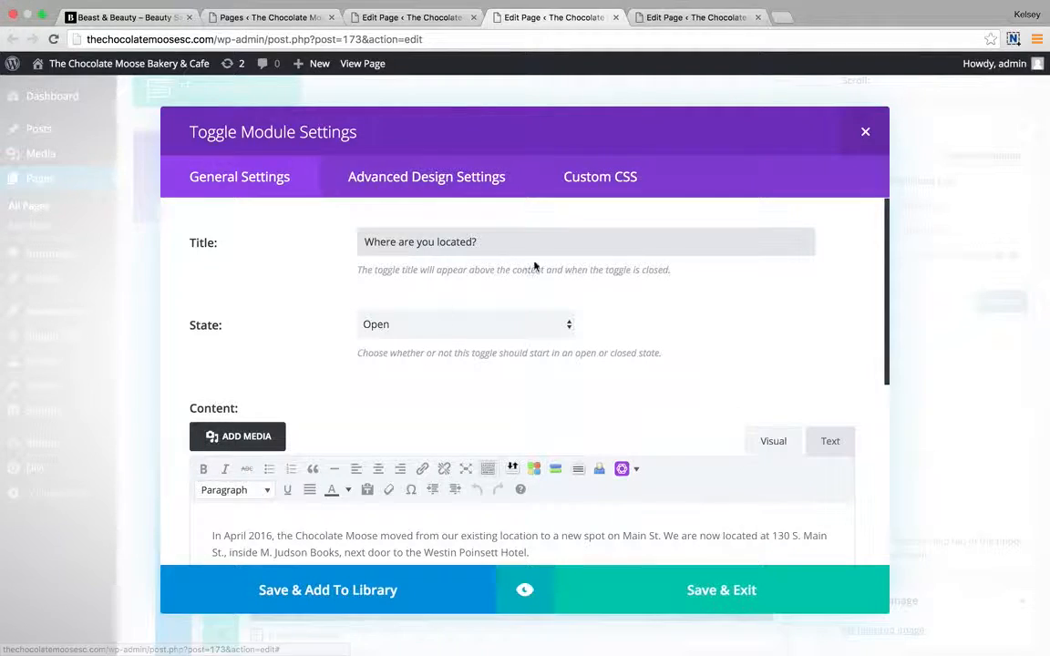
{"action": "left_click_drag", "start_coordinate": [430, 249], "coordinate": [348, 244]}
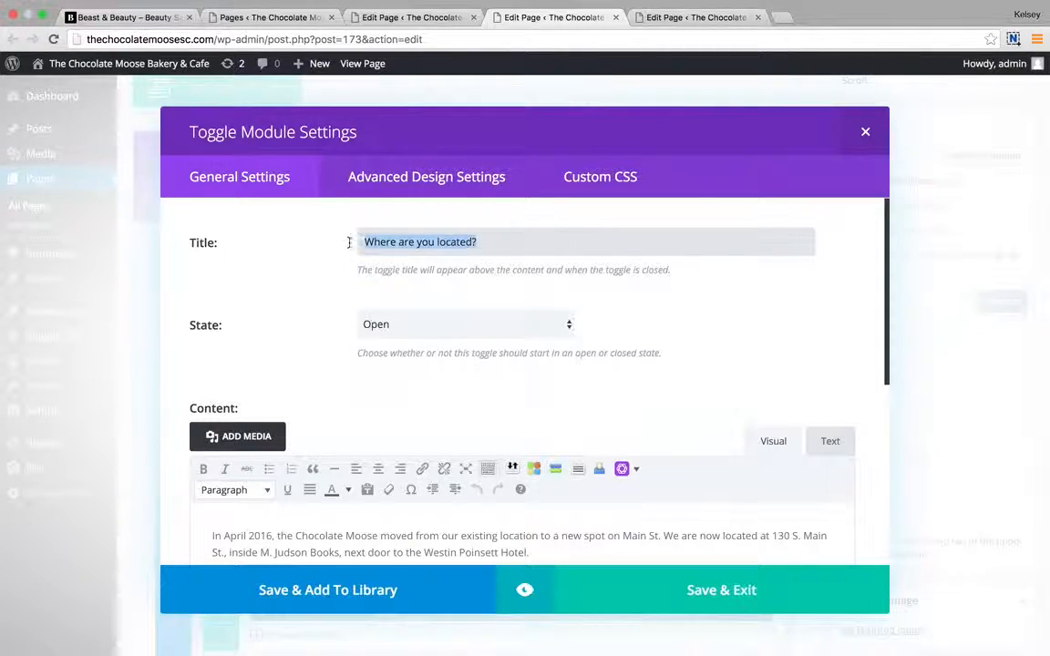
{"action": "left_click", "coordinate": [552, 247]}
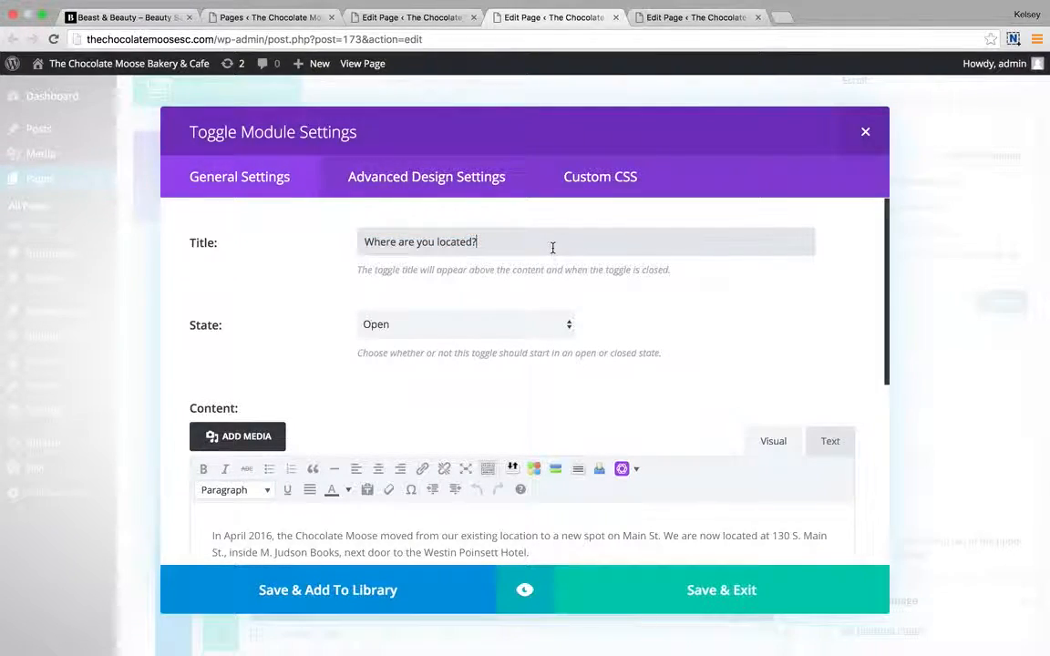
{"action": "left_click", "coordinate": [508, 321]}
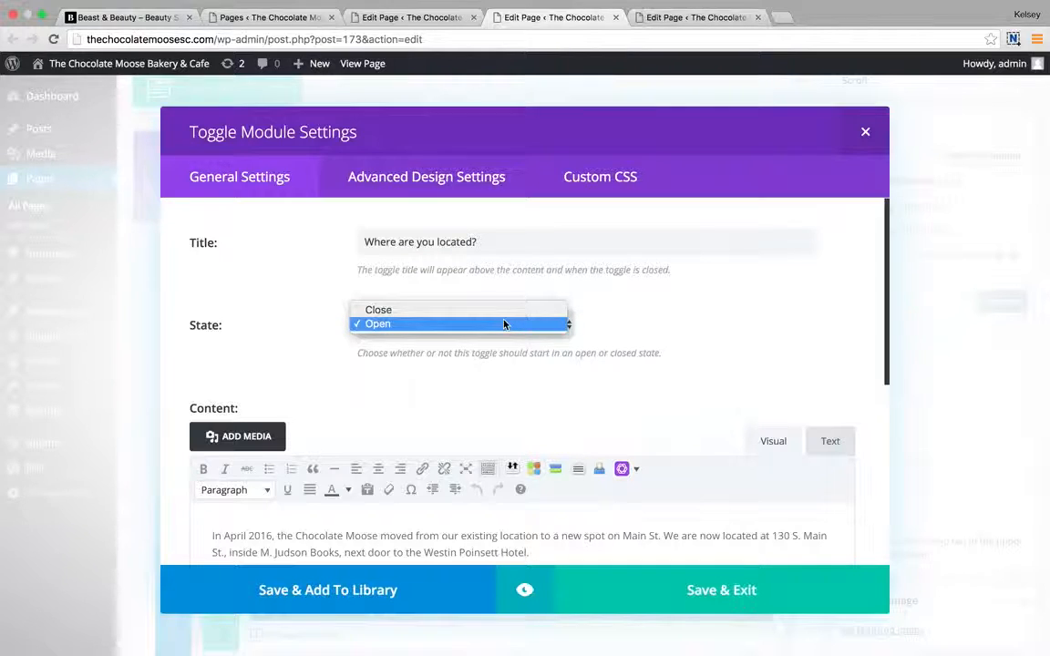
{"action": "left_click", "coordinate": [504, 324]}
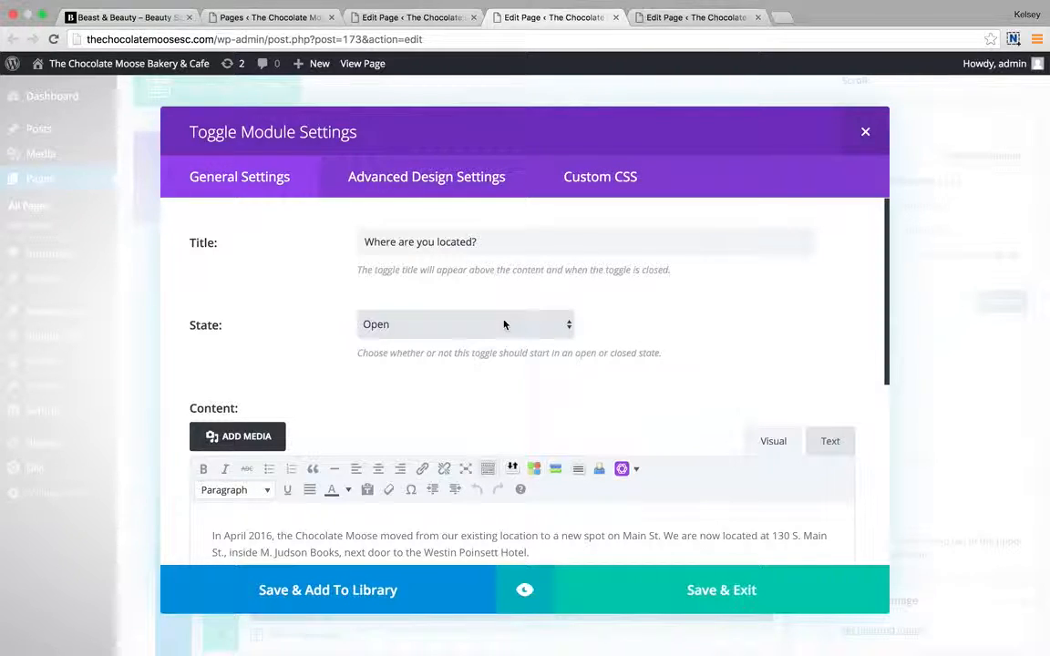
{"action": "left_click", "coordinate": [505, 324]}
{"action": "left_click", "coordinate": [504, 324]}
{"action": "scroll", "coordinate": [507, 391], "scroll_direction": "down", "scroll_amount": 1}
{"action": "scroll", "coordinate": [508, 392], "scroll_direction": "down", "scroll_amount": 2}
{"action": "left_click", "coordinate": [566, 462]}
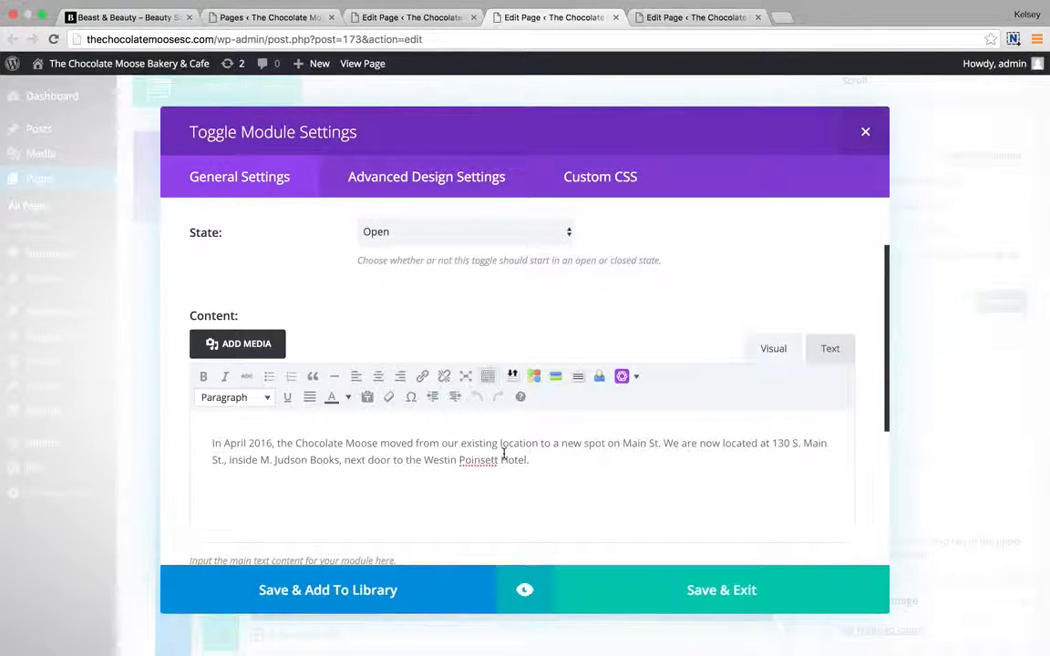
{"action": "scroll", "coordinate": [547, 460], "scroll_direction": "down", "scroll_amount": 5}
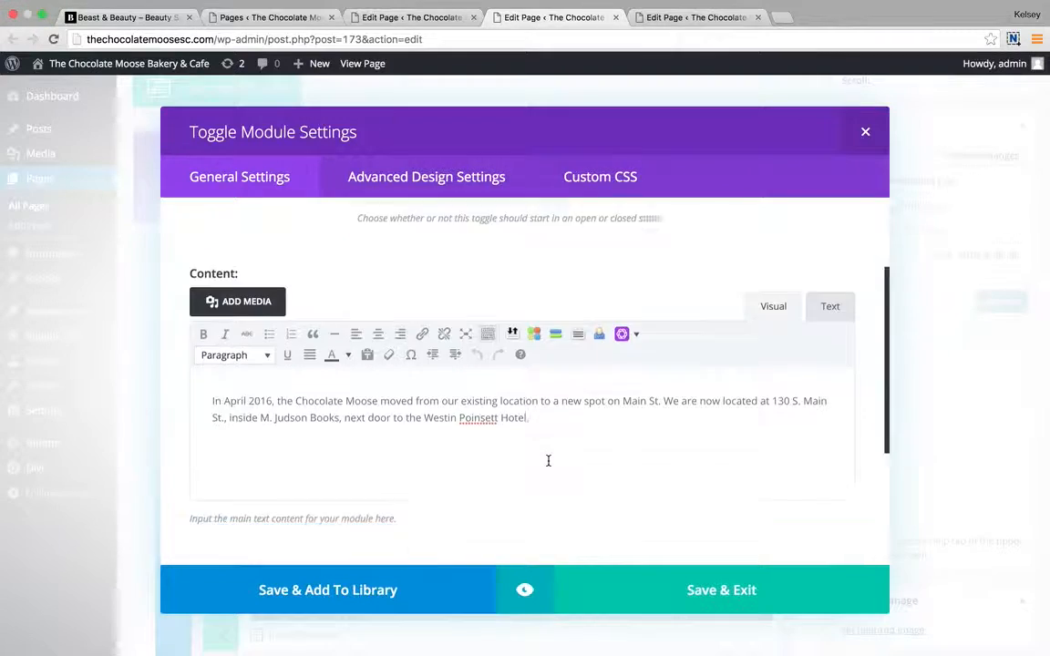
{"action": "scroll", "coordinate": [548, 461], "scroll_direction": "up", "scroll_amount": 6}
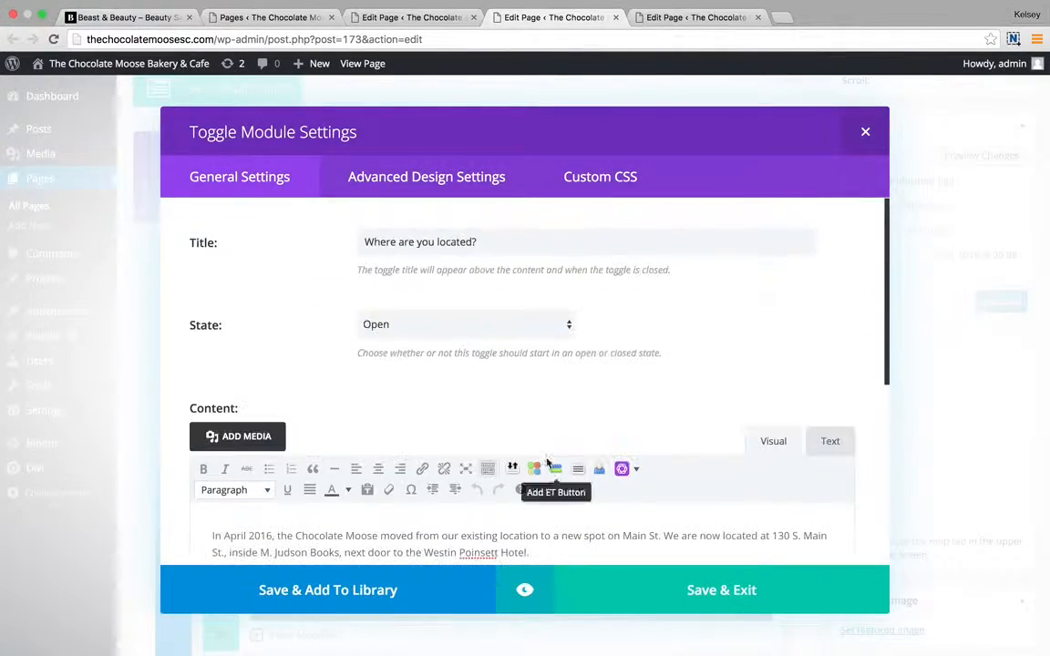
Review the toggle's colour and border design settings, then close it.
{"action": "left_click", "coordinate": [434, 178]}
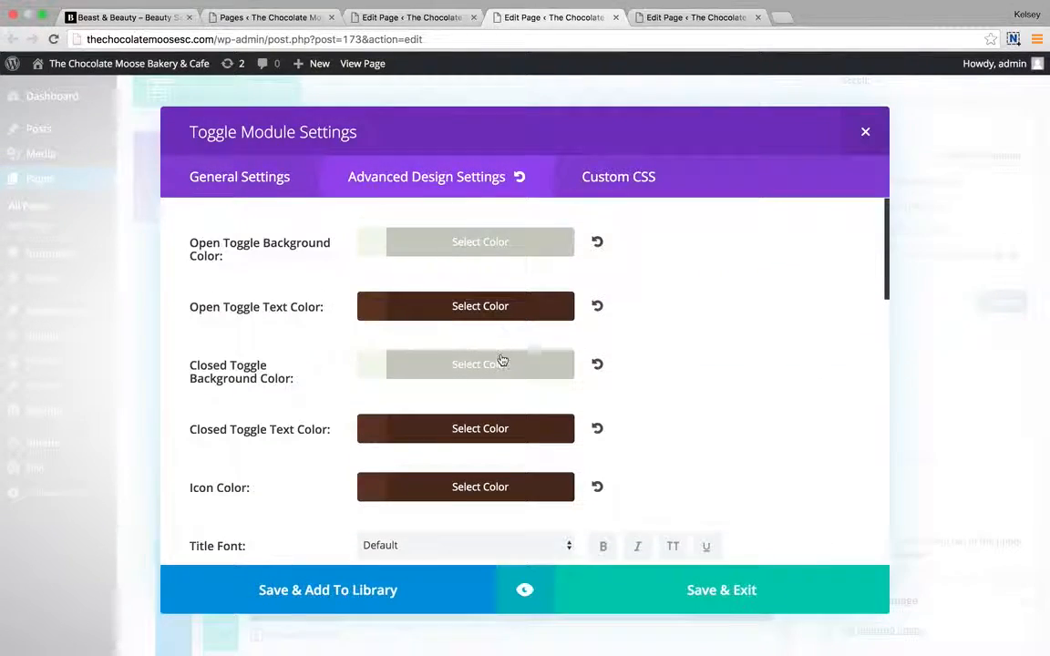
{"action": "scroll", "coordinate": [533, 272], "scroll_direction": "down", "scroll_amount": 12}
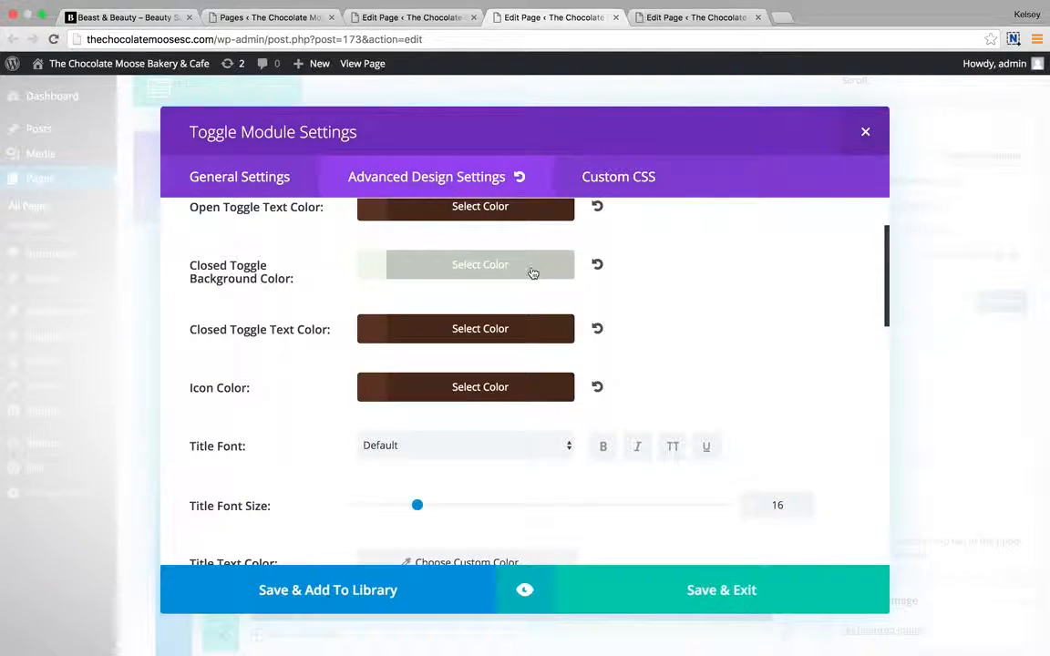
{"action": "scroll", "coordinate": [533, 272], "scroll_direction": "down", "scroll_amount": 7}
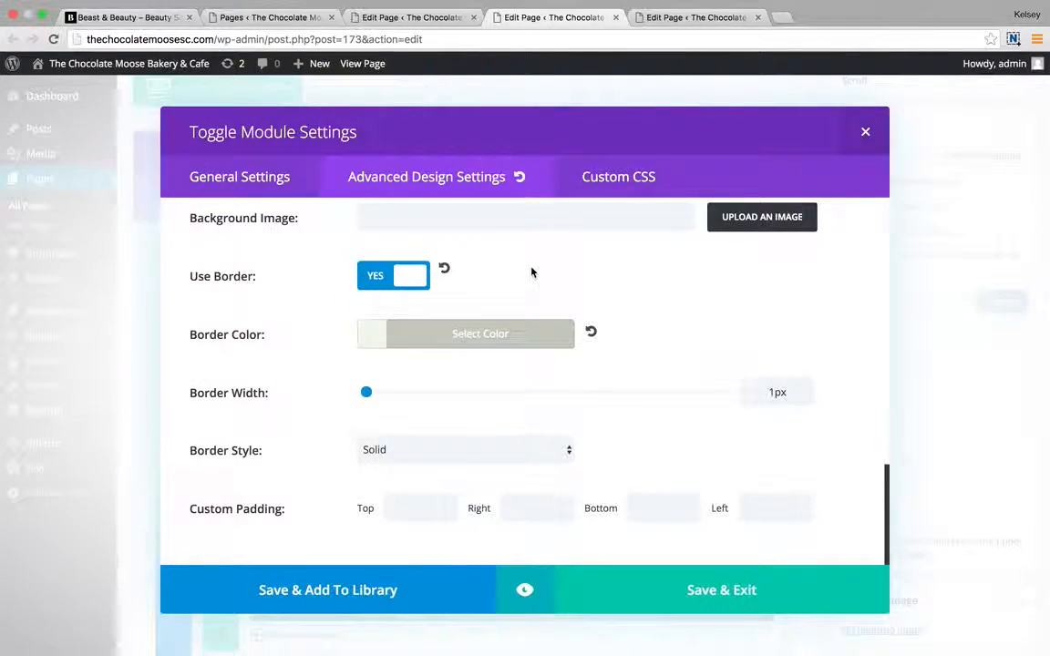
{"action": "left_click", "coordinate": [733, 575]}
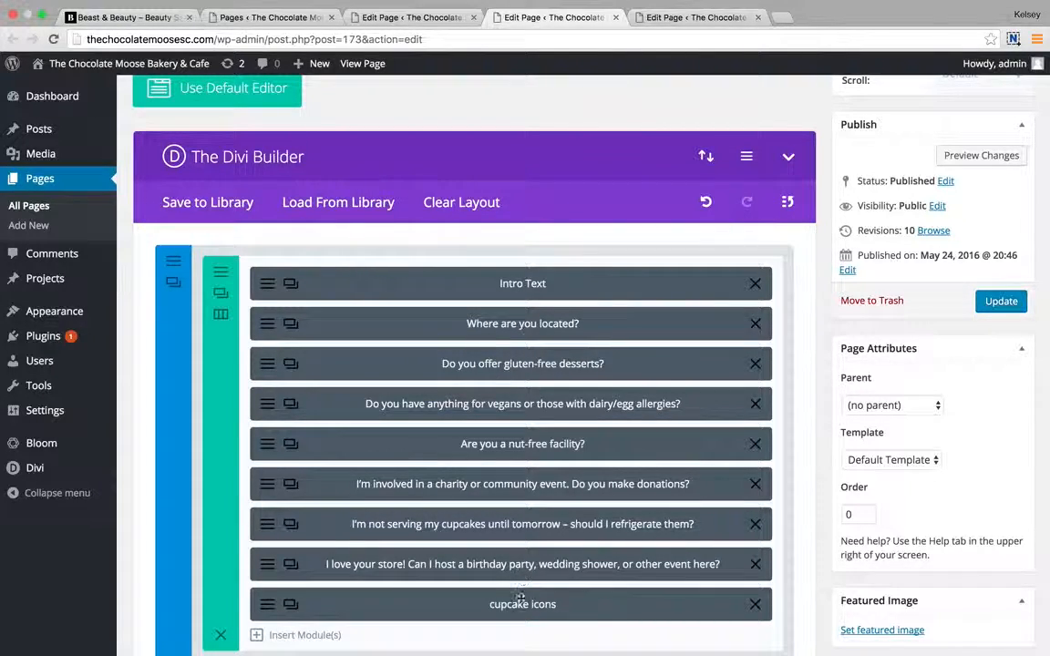
Leave the F.A.Q editor for the Menu page and scroll through its eleven modules.
{"action": "scroll", "coordinate": [590, 401], "scroll_direction": "down", "scroll_amount": 5}
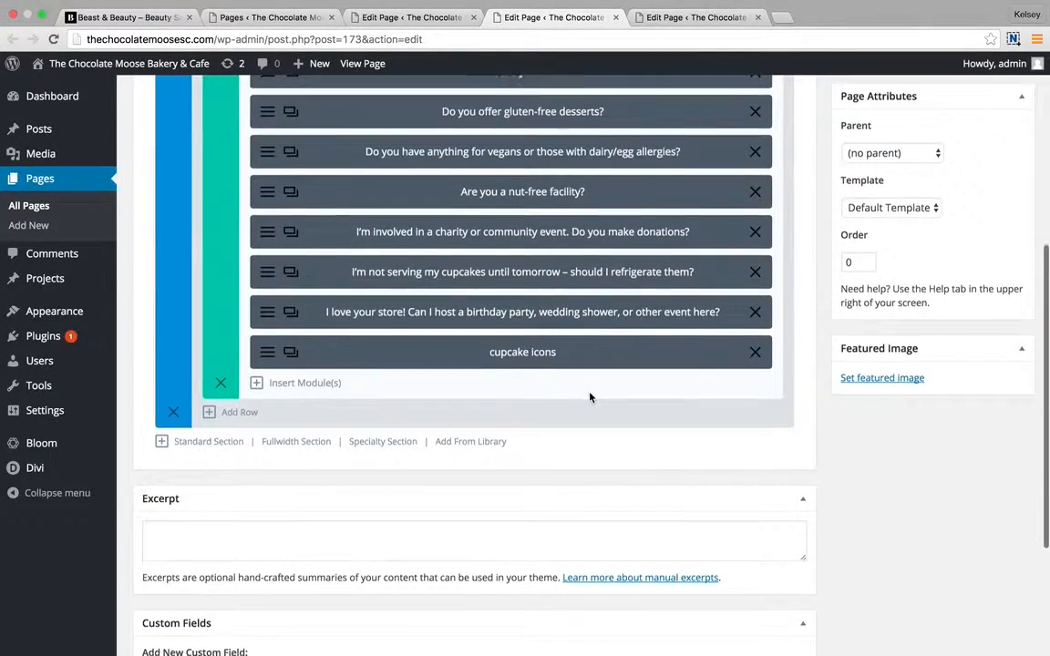
{"action": "scroll", "coordinate": [591, 392], "scroll_direction": "up", "scroll_amount": 7}
{"action": "left_click", "coordinate": [680, 17]}
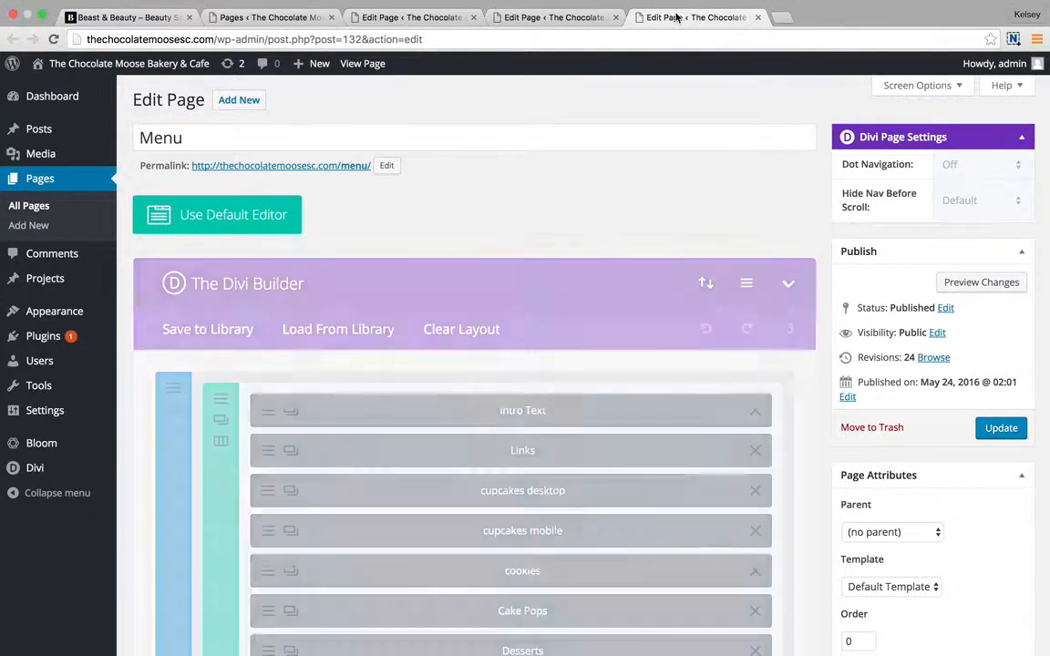
{"action": "scroll", "coordinate": [499, 278], "scroll_direction": "down", "scroll_amount": 2}
{"action": "scroll", "coordinate": [499, 279], "scroll_direction": "down", "scroll_amount": 3}
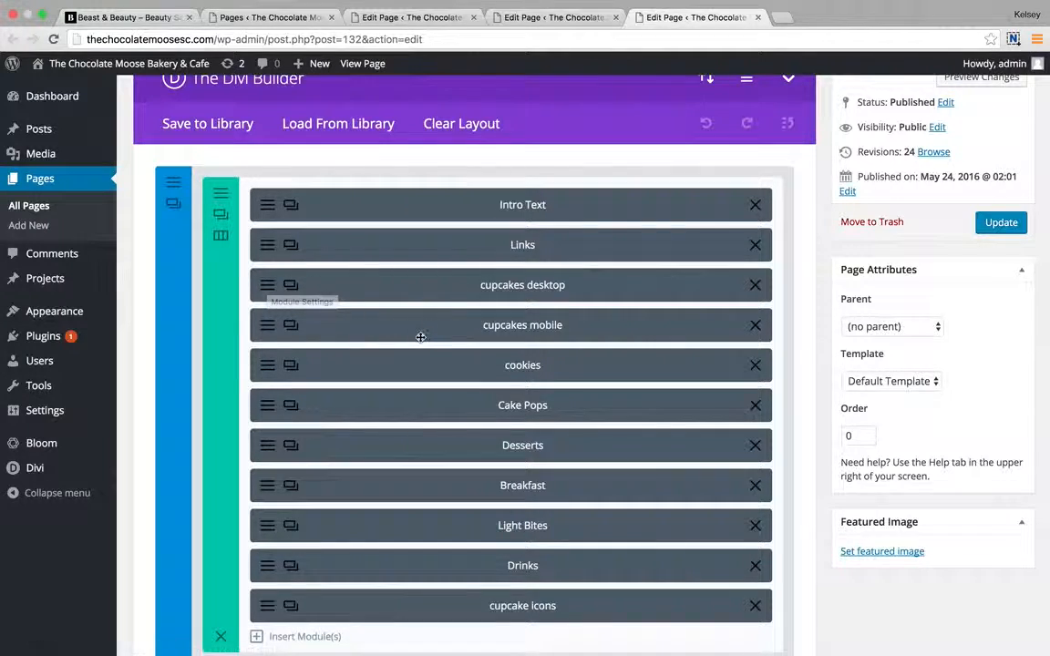
{"action": "left_click", "coordinate": [270, 335]}
{"action": "scroll", "coordinate": [457, 376], "scroll_direction": "down", "scroll_amount": 5}
{"action": "scroll", "coordinate": [457, 380], "scroll_direction": "down", "scroll_amount": 5}
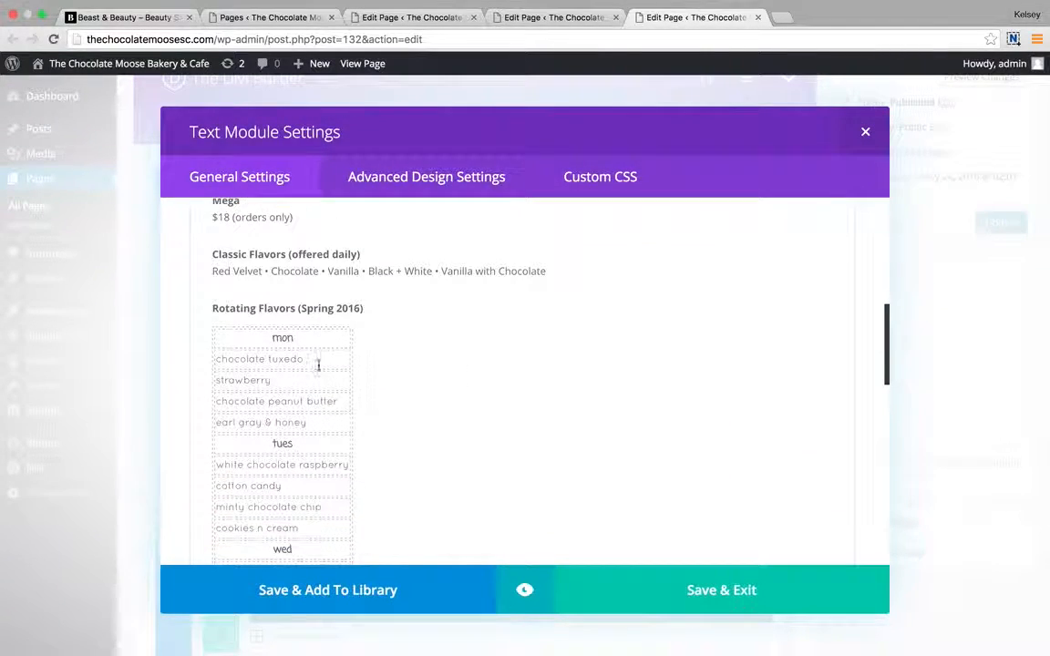
{"action": "scroll", "coordinate": [312, 452], "scroll_direction": "down", "scroll_amount": 1}
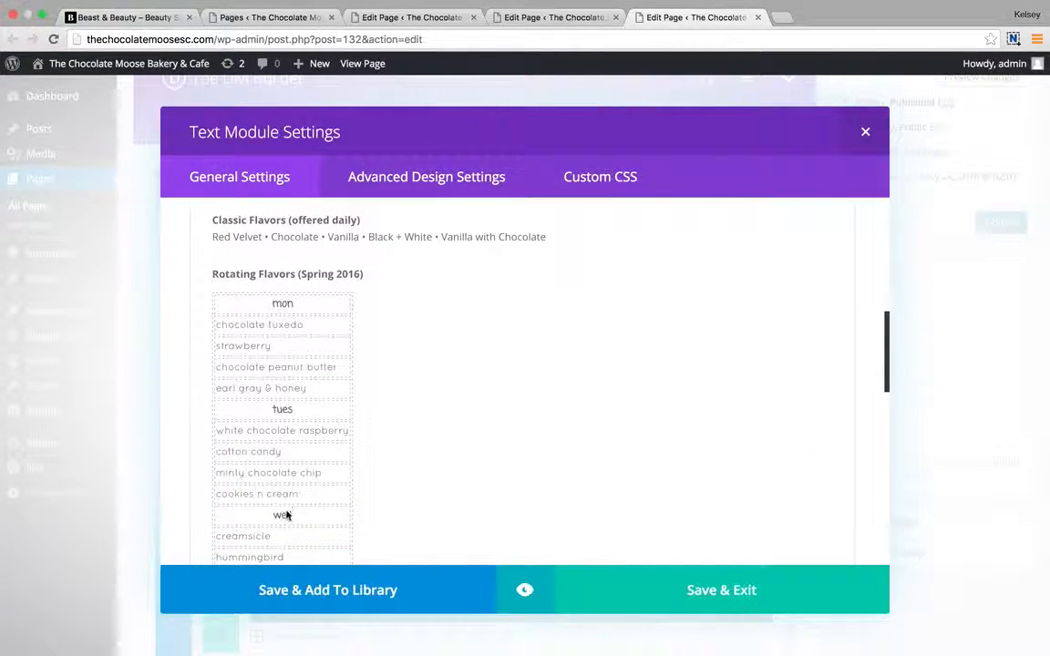
{"action": "scroll", "coordinate": [328, 338], "scroll_direction": "up", "scroll_amount": 1}
{"action": "scroll", "coordinate": [286, 282], "scroll_direction": "up", "scroll_amount": 3}
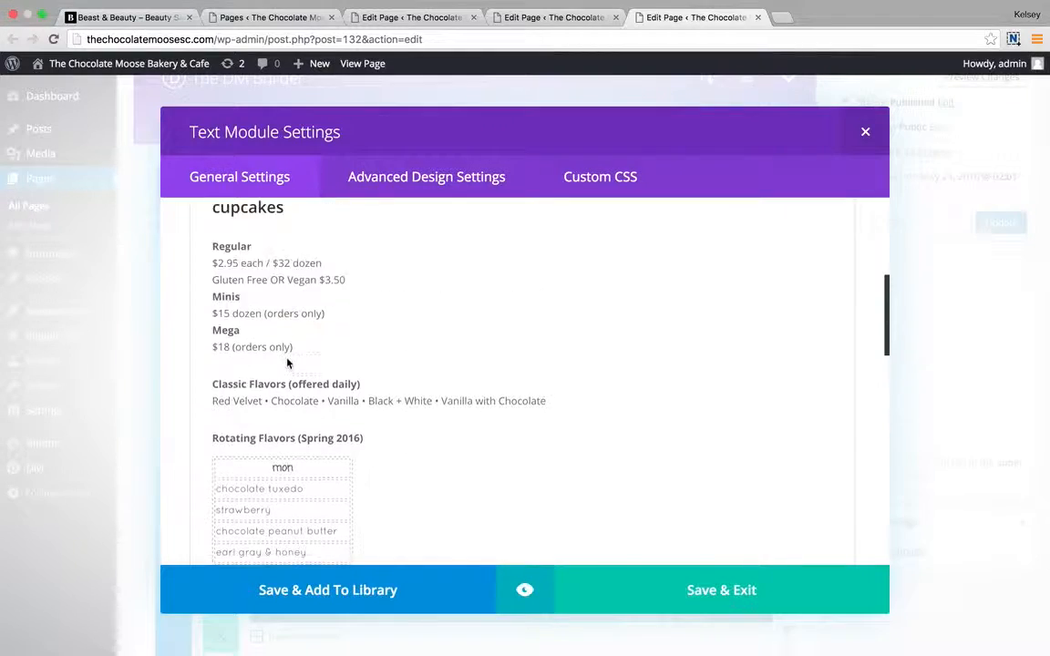
{"action": "scroll", "coordinate": [288, 363], "scroll_direction": "up", "scroll_amount": 2}
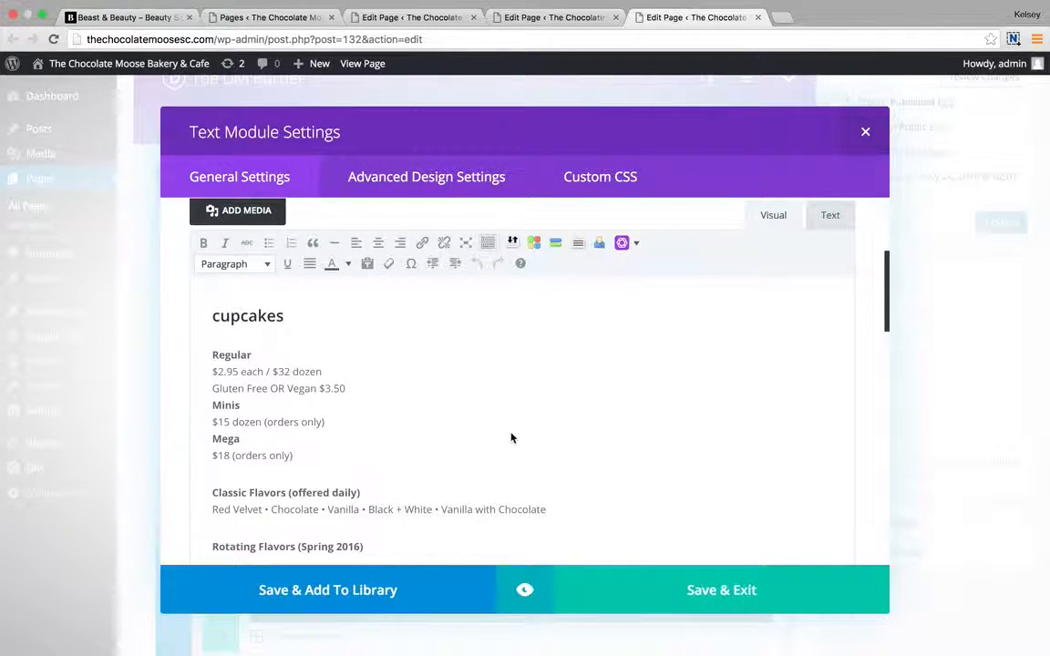
{"action": "scroll", "coordinate": [412, 438], "scroll_direction": "down", "scroll_amount": 15}
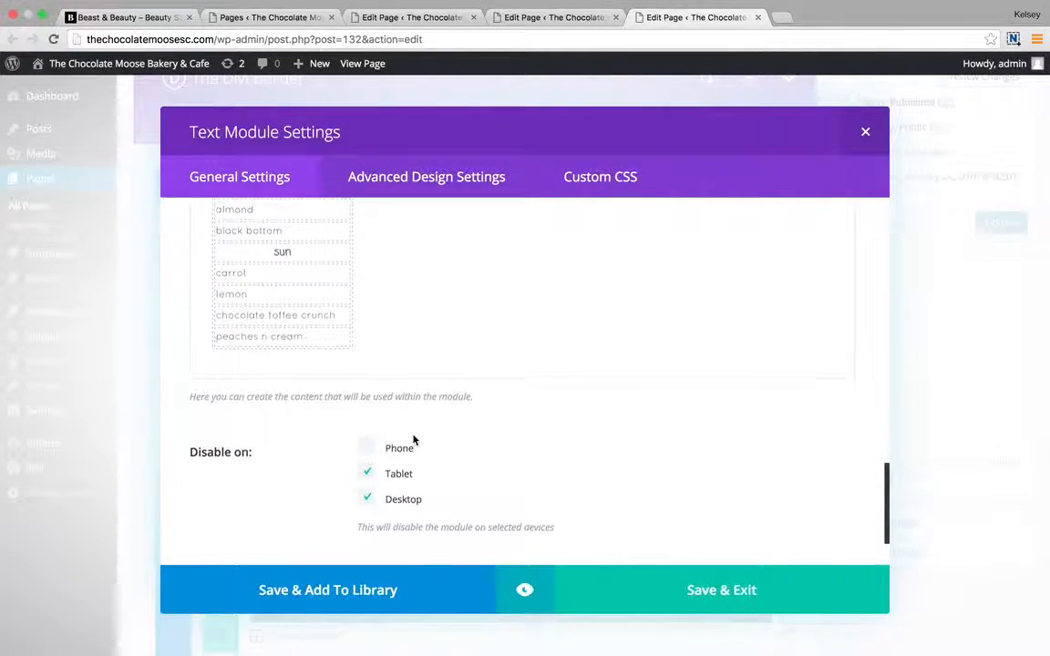
{"action": "scroll", "coordinate": [413, 438], "scroll_direction": "up", "scroll_amount": 3}
{"action": "triple_click", "coordinate": [229, 334]}
{"action": "left_click", "coordinate": [275, 338]}
{"action": "scroll", "coordinate": [430, 271], "scroll_direction": "up", "scroll_amount": 10}
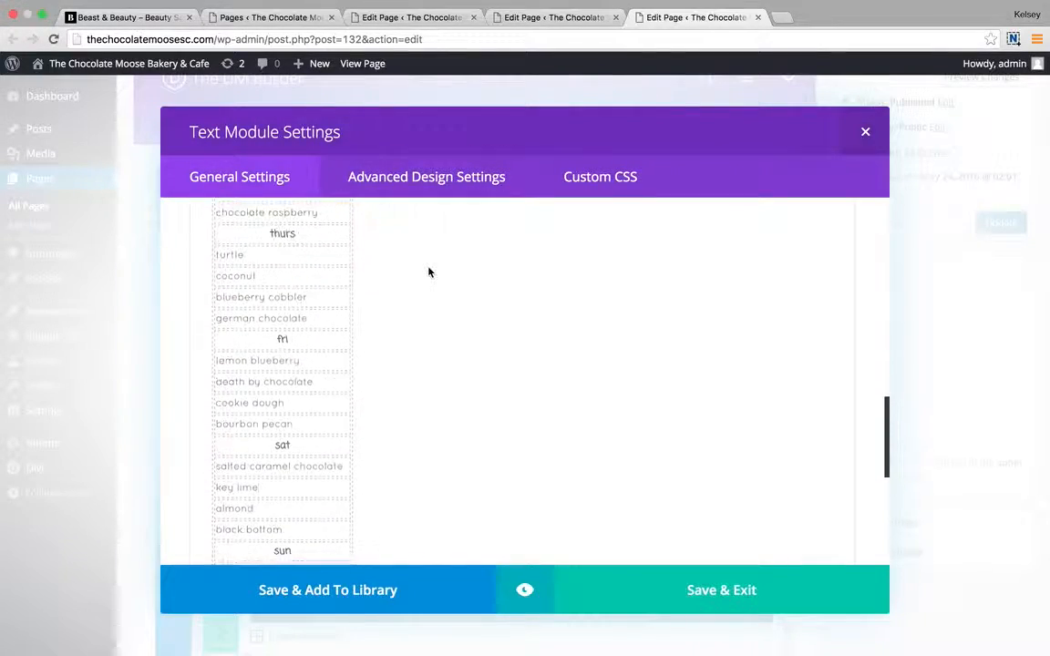
{"action": "left_click", "coordinate": [831, 335]}
{"action": "scroll", "coordinate": [594, 413], "scroll_direction": "down", "scroll_amount": 10}
{"action": "scroll", "coordinate": [487, 517], "scroll_direction": "down", "scroll_amount": 3}
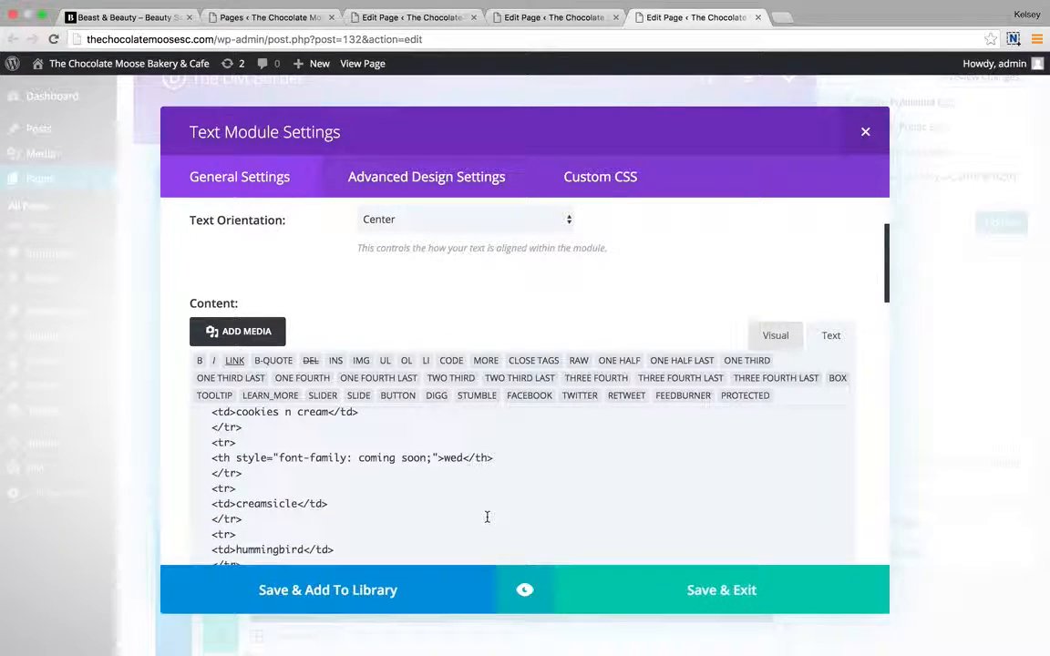
{"action": "scroll", "coordinate": [547, 360], "scroll_direction": "down", "scroll_amount": 5}
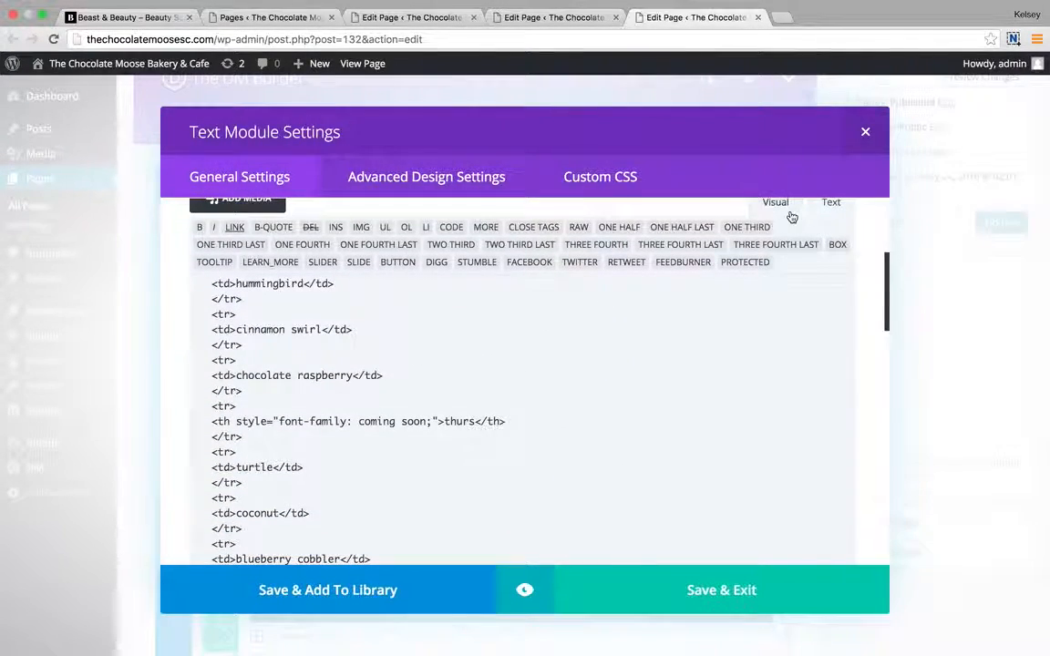
{"action": "left_click", "coordinate": [773, 204]}
{"action": "left_click", "coordinate": [707, 602]}
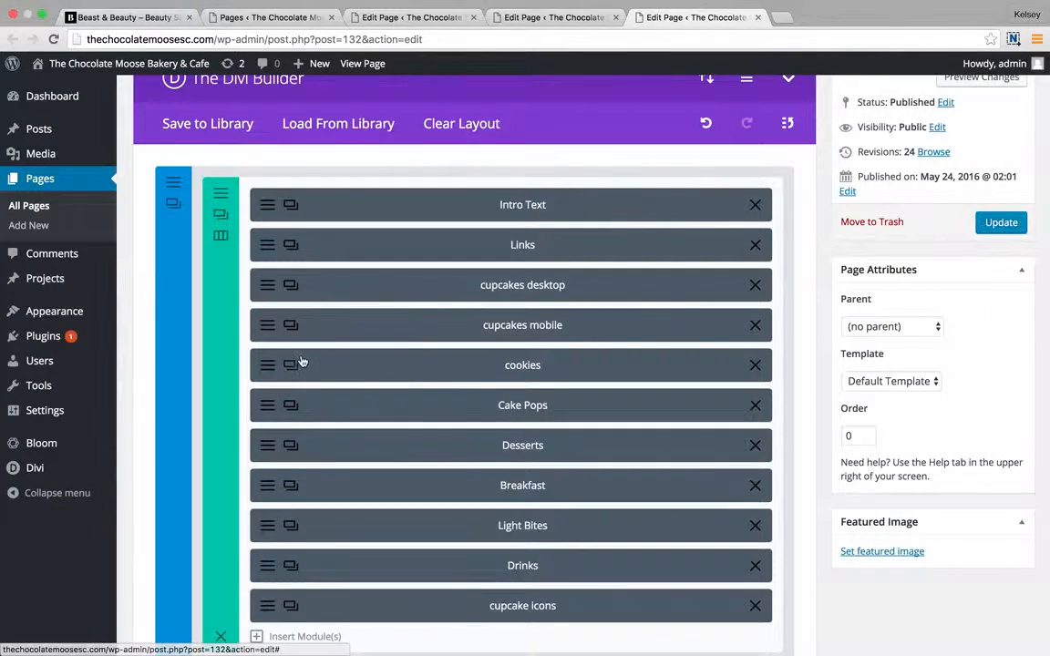
{"action": "left_click", "coordinate": [276, 292]}
{"action": "scroll", "coordinate": [434, 451], "scroll_direction": "down", "scroll_amount": 10}
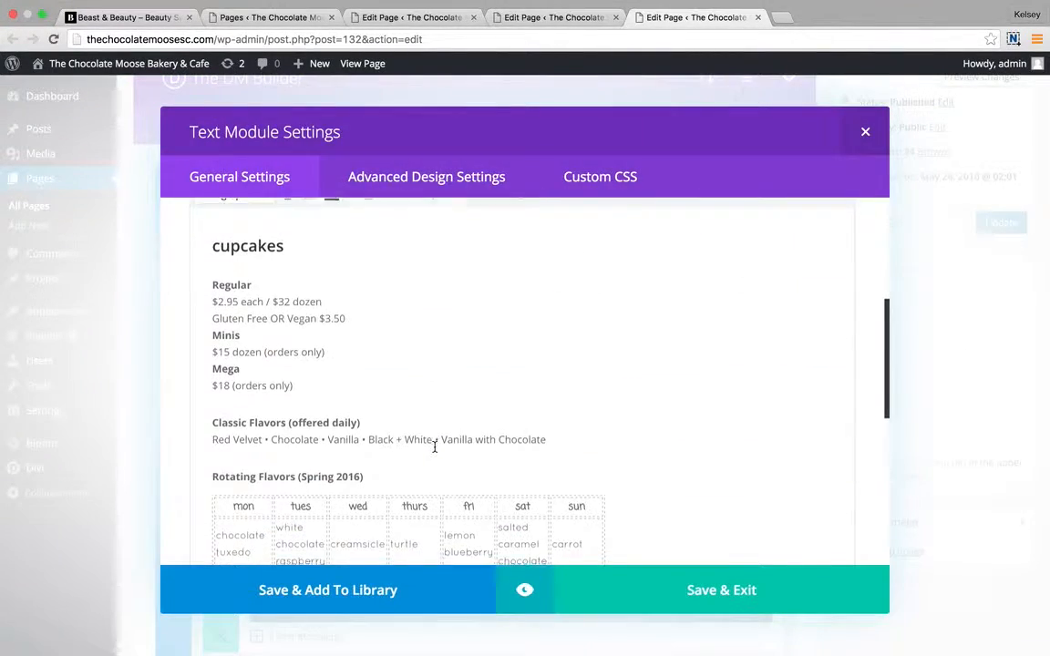
{"action": "left_click", "coordinate": [717, 597]}
{"action": "scroll", "coordinate": [454, 365], "scroll_direction": "down", "scroll_amount": 2}
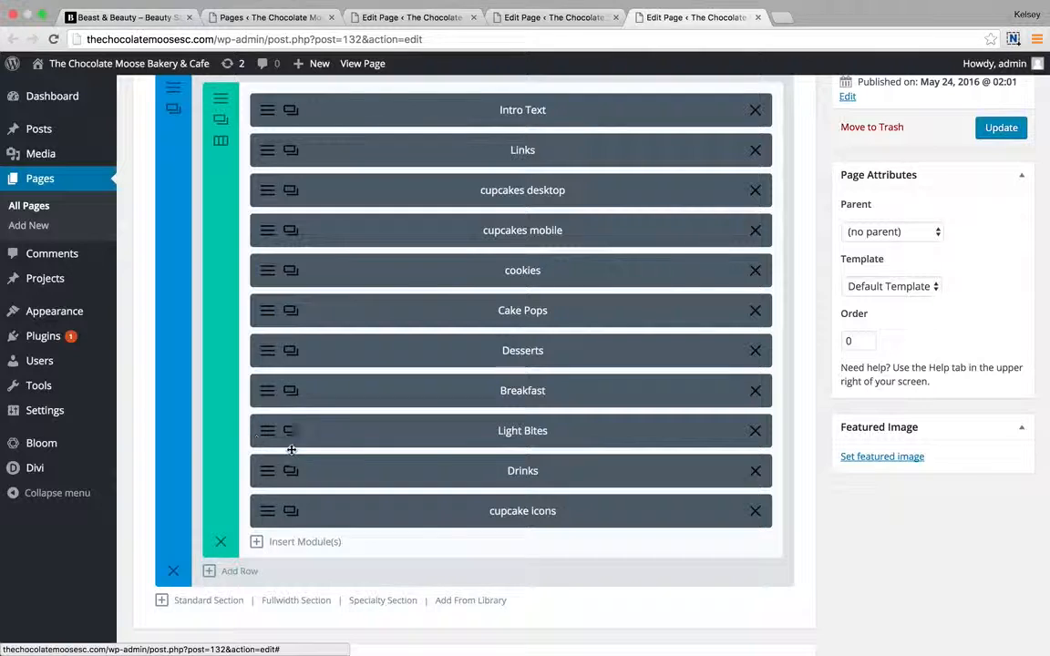
Duplicate the Breakfast module and change the copy's heading to lunch.
{"action": "left_click", "coordinate": [293, 394]}
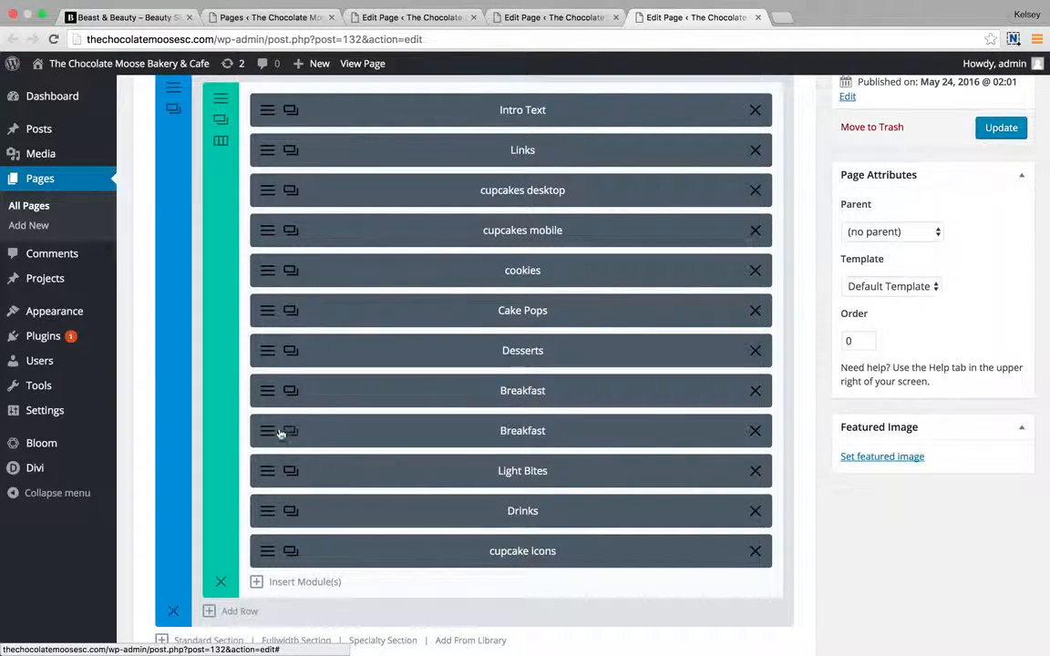
{"action": "left_click", "coordinate": [270, 441]}
{"action": "scroll", "coordinate": [377, 354], "scroll_direction": "down", "scroll_amount": 2}
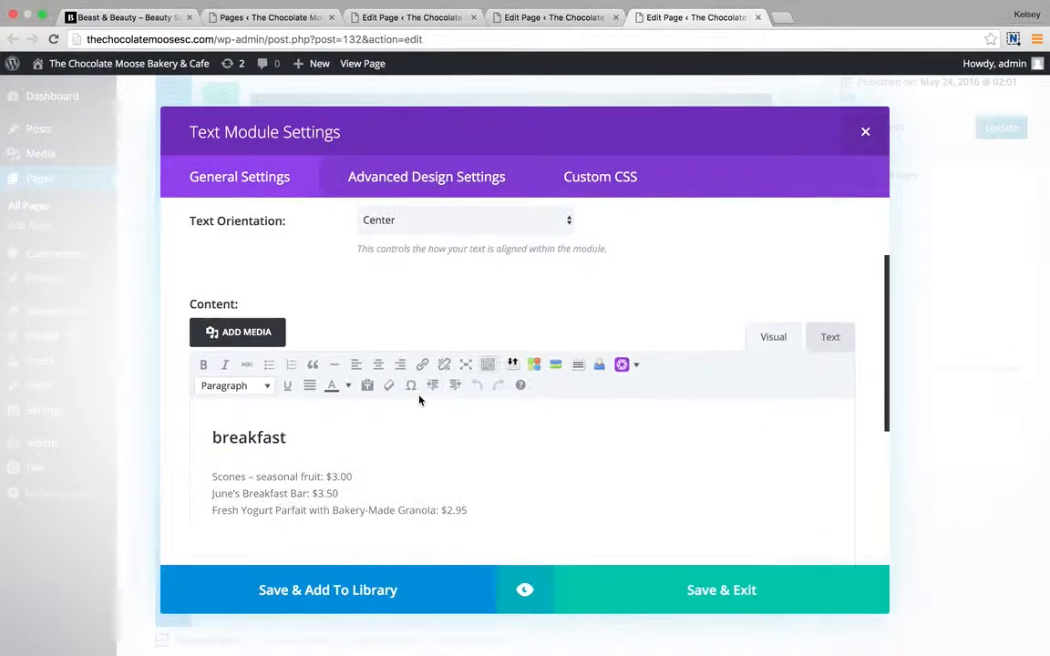
{"action": "left_click_drag", "start_coordinate": [325, 428], "coordinate": [214, 436]}
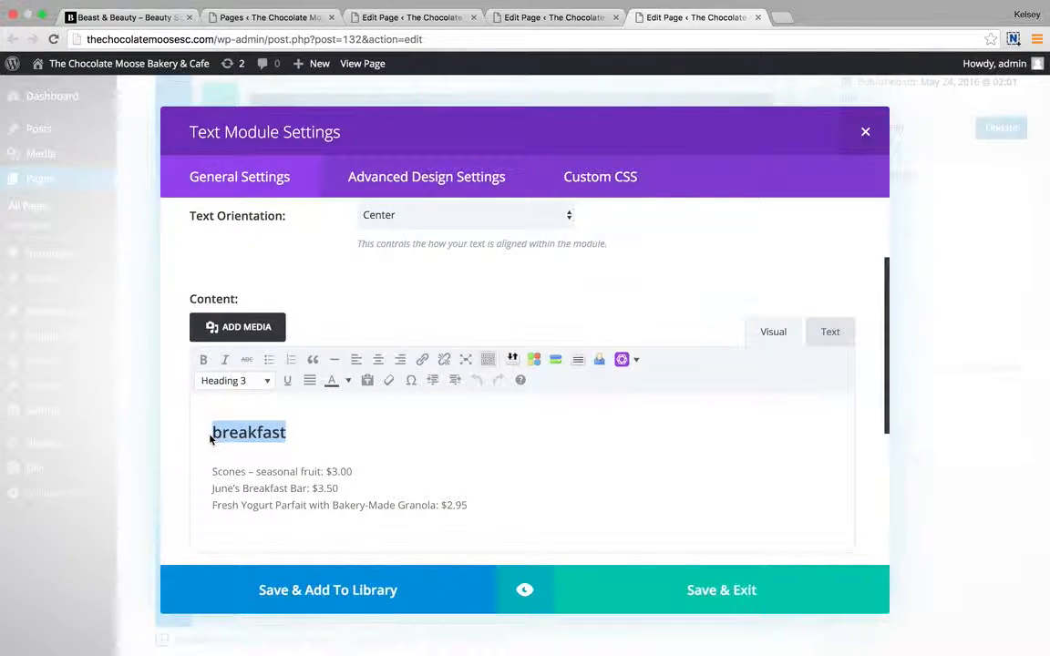
{"action": "type", "text": "lunch"}
{"action": "left_click", "coordinate": [270, 476]}
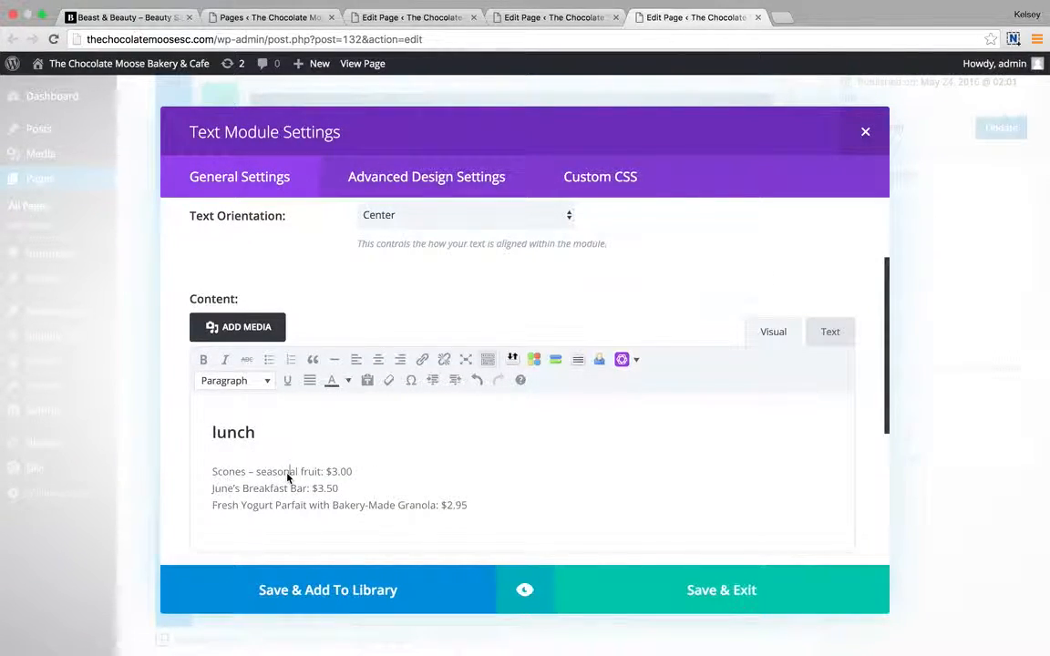
Change the copied module's Admin Label to Lunch.
{"action": "scroll", "coordinate": [375, 437], "scroll_direction": "down", "scroll_amount": 2}
{"action": "scroll", "coordinate": [382, 458], "scroll_direction": "down", "scroll_amount": 3}
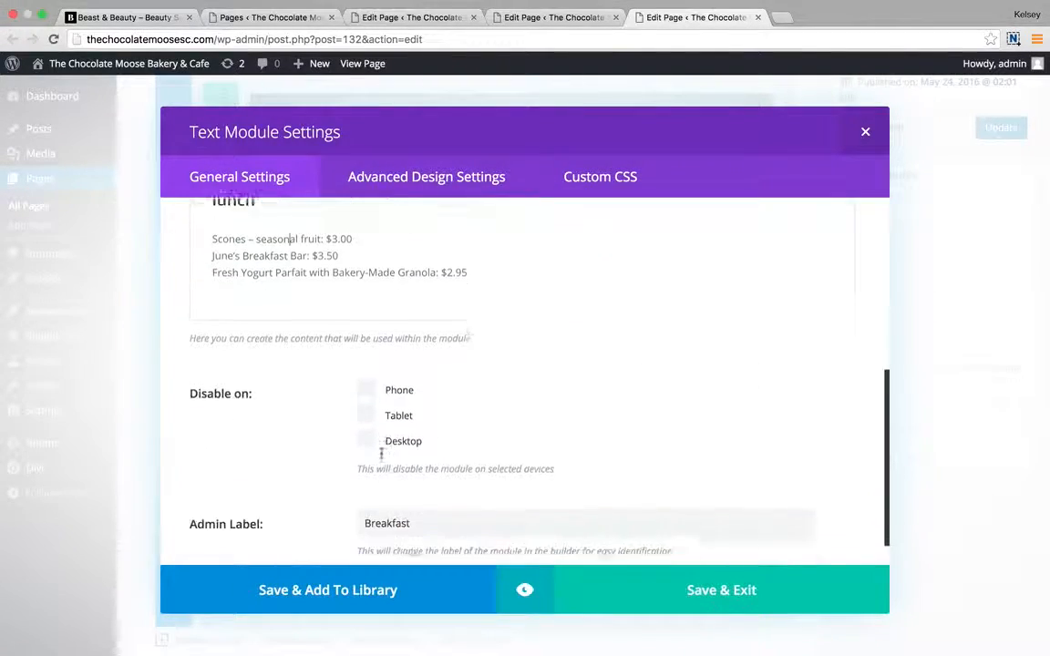
{"action": "left_click_drag", "start_coordinate": [420, 483], "coordinate": [336, 487]}
{"action": "type", "text": "Lunch"}
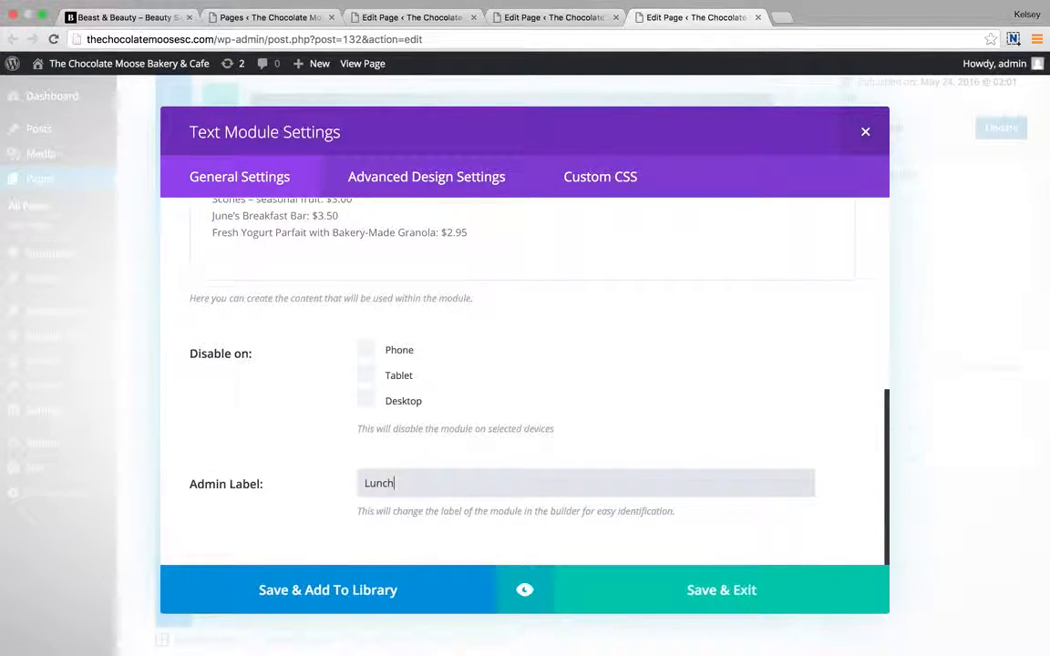
{"action": "left_click", "coordinate": [522, 430]}
{"action": "scroll", "coordinate": [543, 342], "scroll_direction": "up", "scroll_amount": 8}
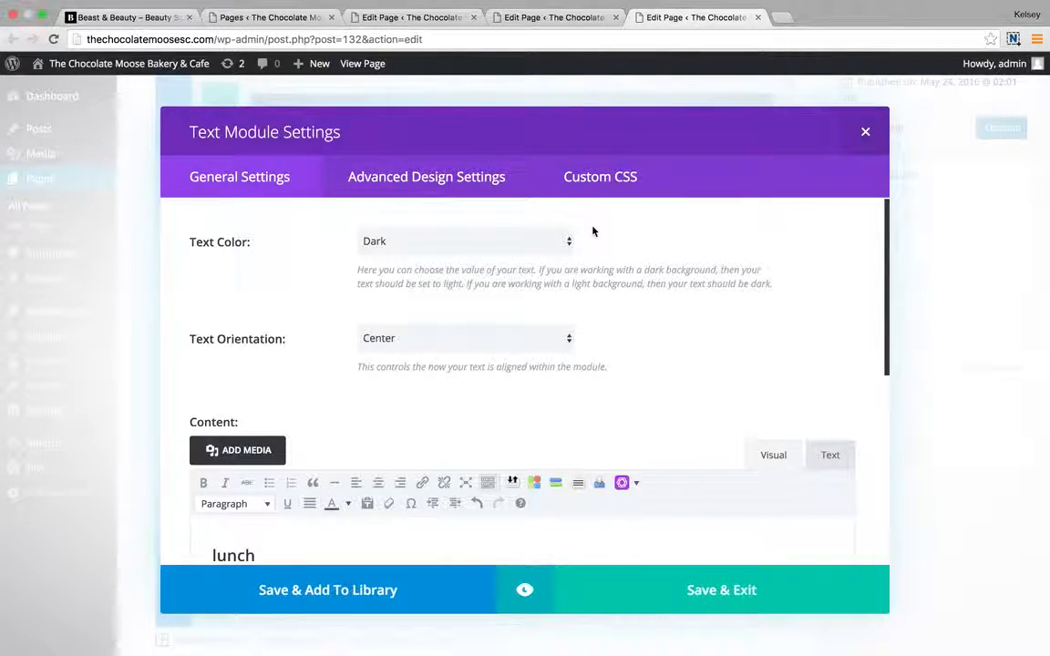
Replace breakfast with lunch in the copy's Custom CSS ID and CSS Class fields.
{"action": "left_click", "coordinate": [518, 175]}
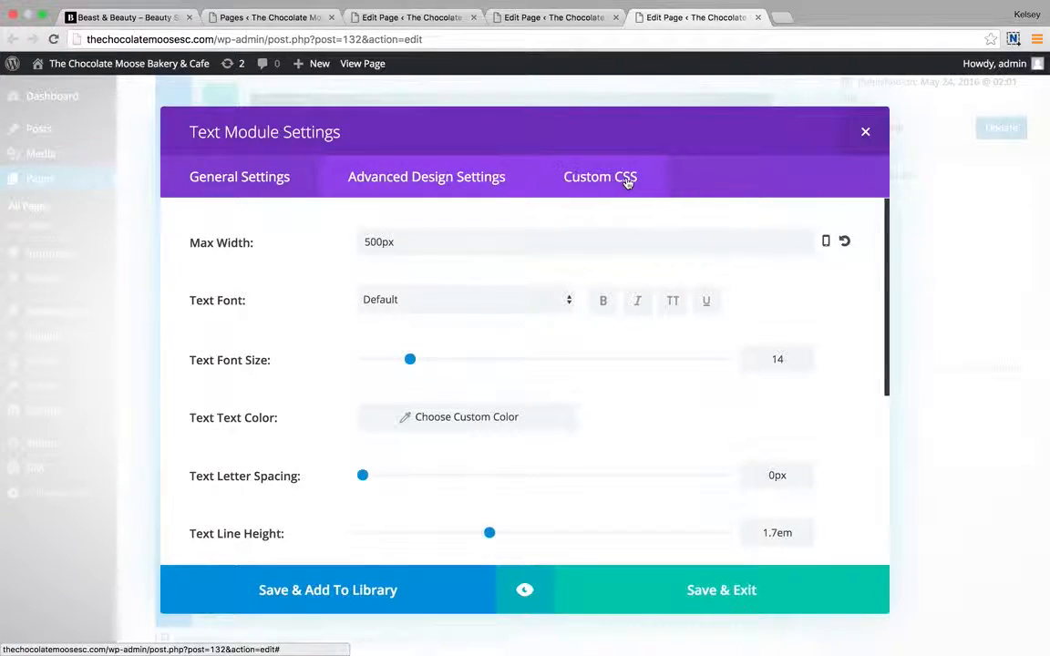
{"action": "left_click", "coordinate": [626, 180]}
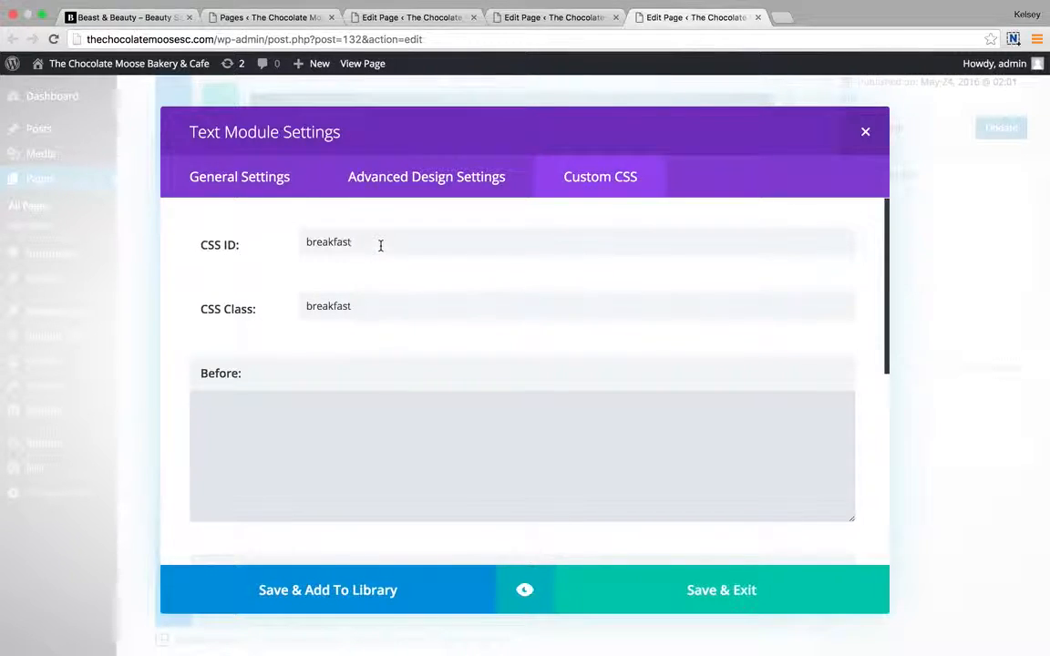
{"action": "left_click_drag", "start_coordinate": [380, 245], "coordinate": [282, 244]}
{"action": "key", "text": "BackSpace"}
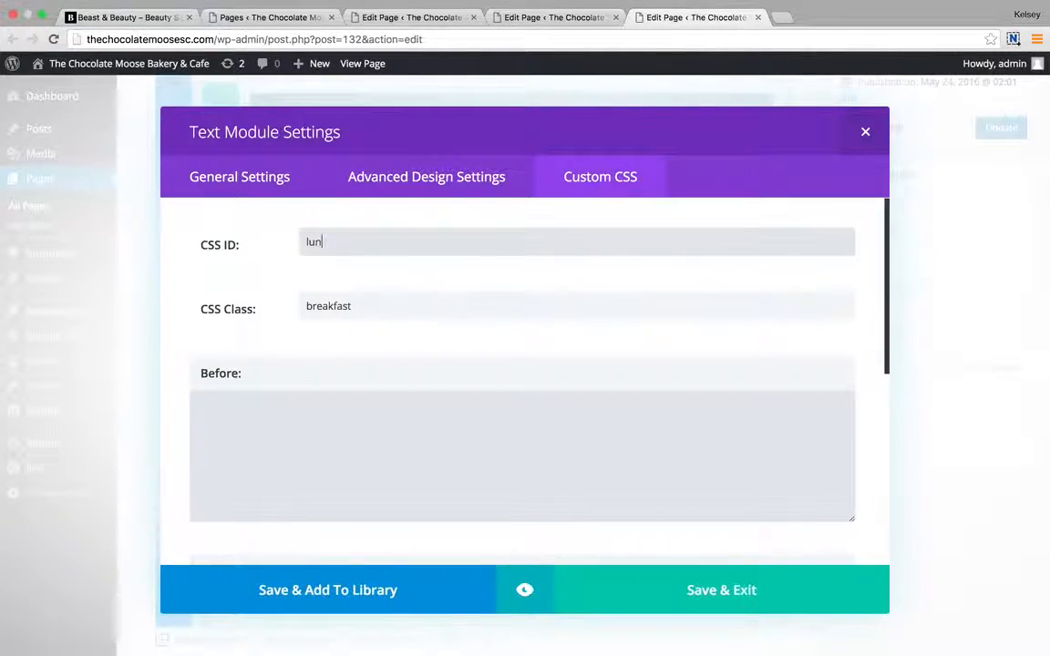
{"action": "left_click", "coordinate": [366, 304]}
{"action": "double_click", "coordinate": [369, 308]}
{"action": "type", "text": "lun"}
{"action": "type", "text": "ch"}
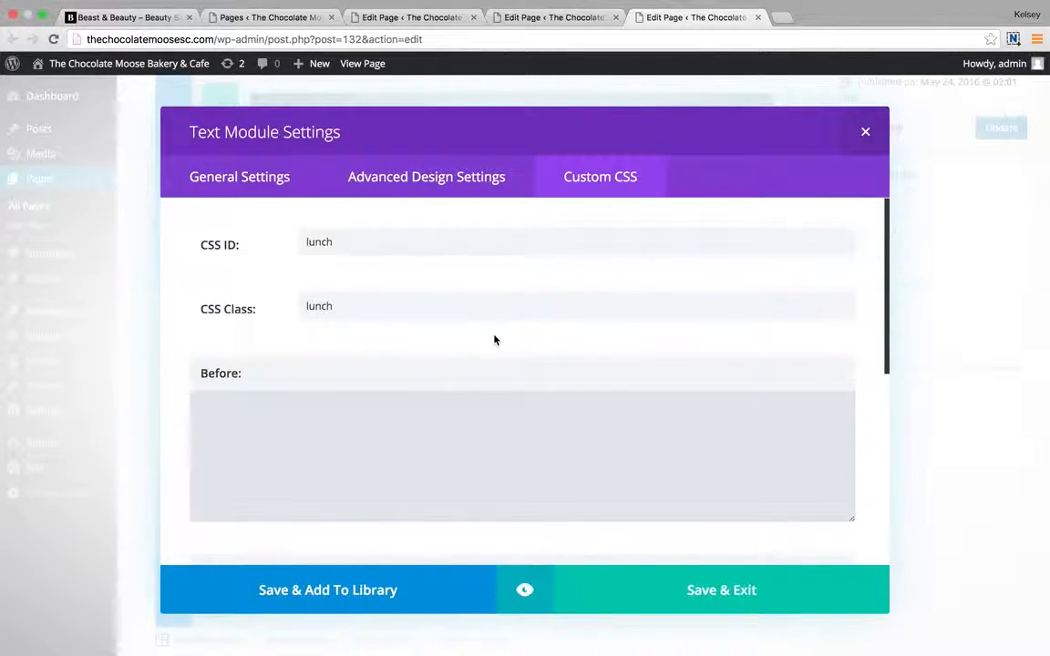
{"action": "left_click_drag", "start_coordinate": [330, 304], "coordinate": [296, 307]}
{"action": "left_click", "coordinate": [355, 304]}
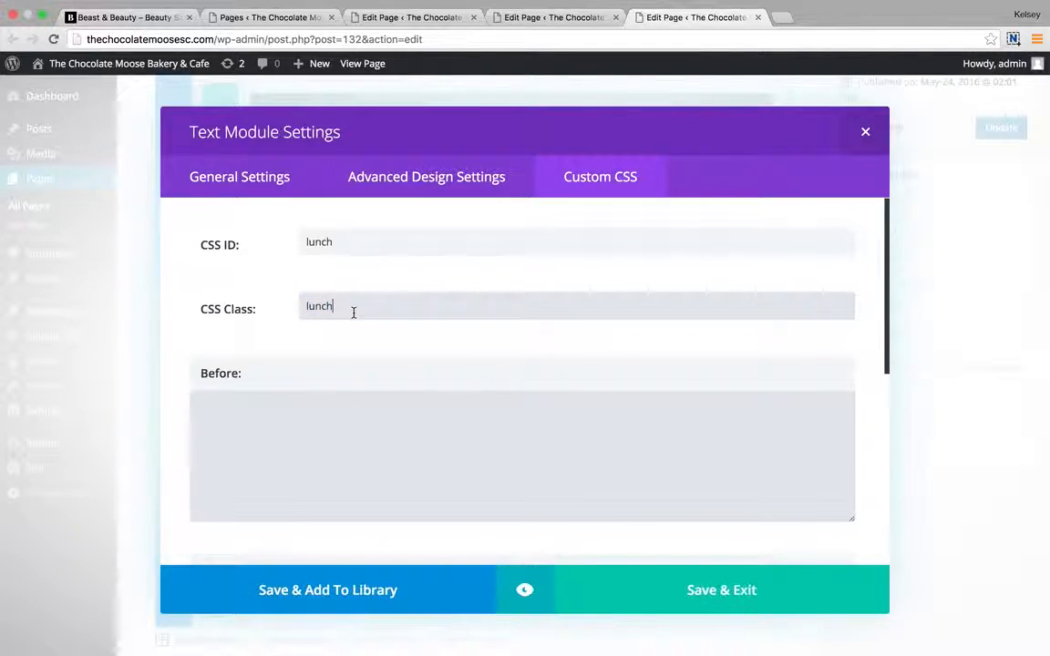
Save the Lunch module, then append '/ lunch' after breakfast in the Links module's menu text.
{"action": "left_click", "coordinate": [744, 591]}
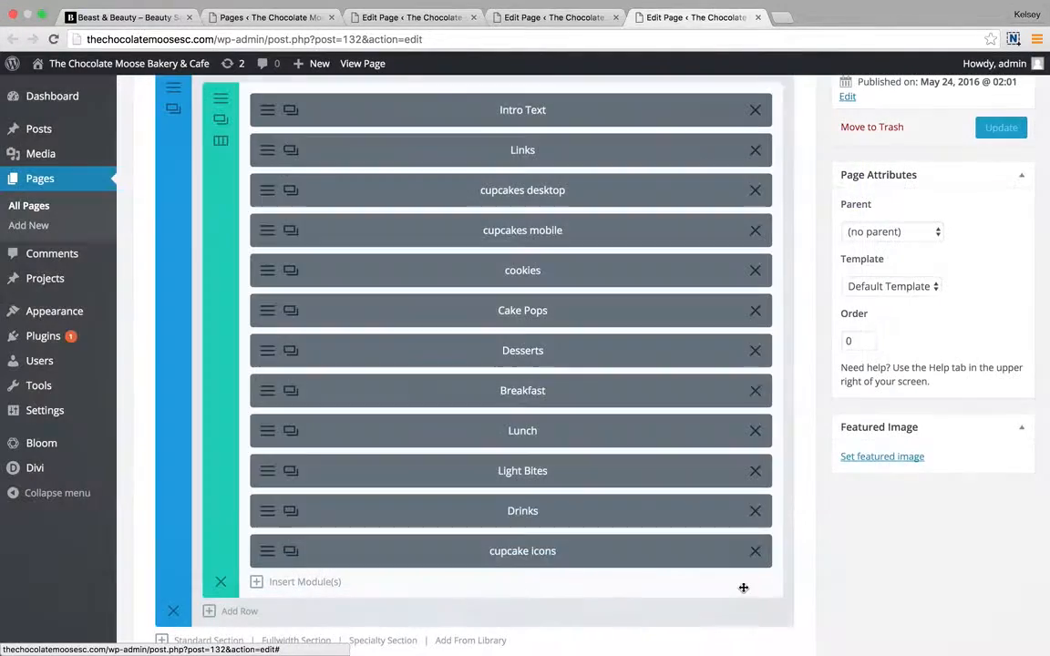
{"action": "scroll", "coordinate": [511, 209], "scroll_direction": "up", "scroll_amount": 1}
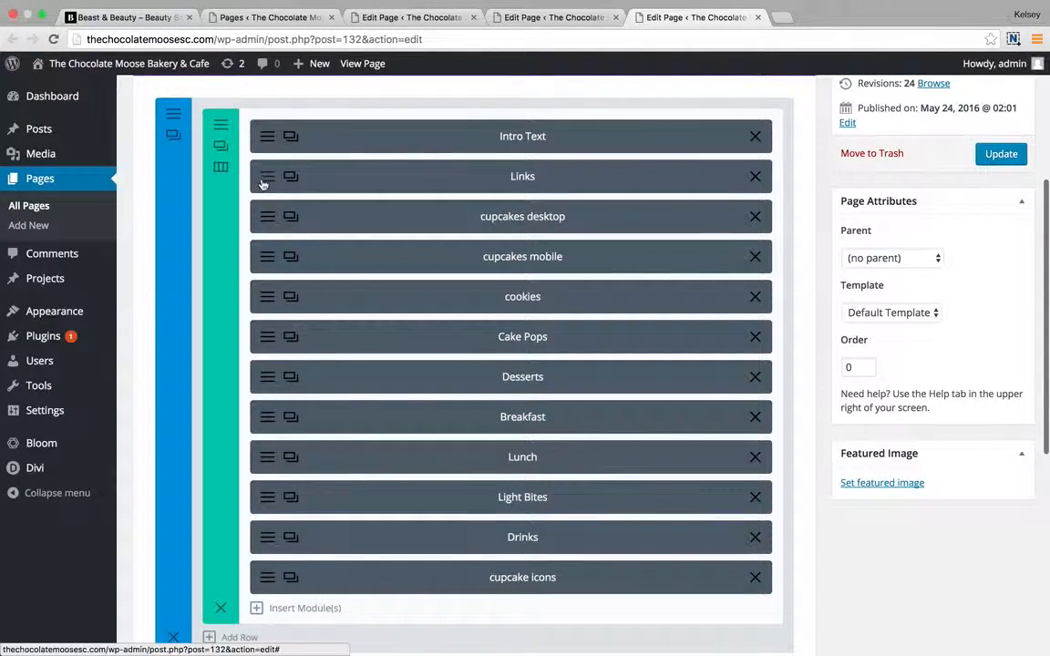
{"action": "left_click", "coordinate": [264, 184]}
{"action": "scroll", "coordinate": [326, 321], "scroll_direction": "down", "scroll_amount": 2}
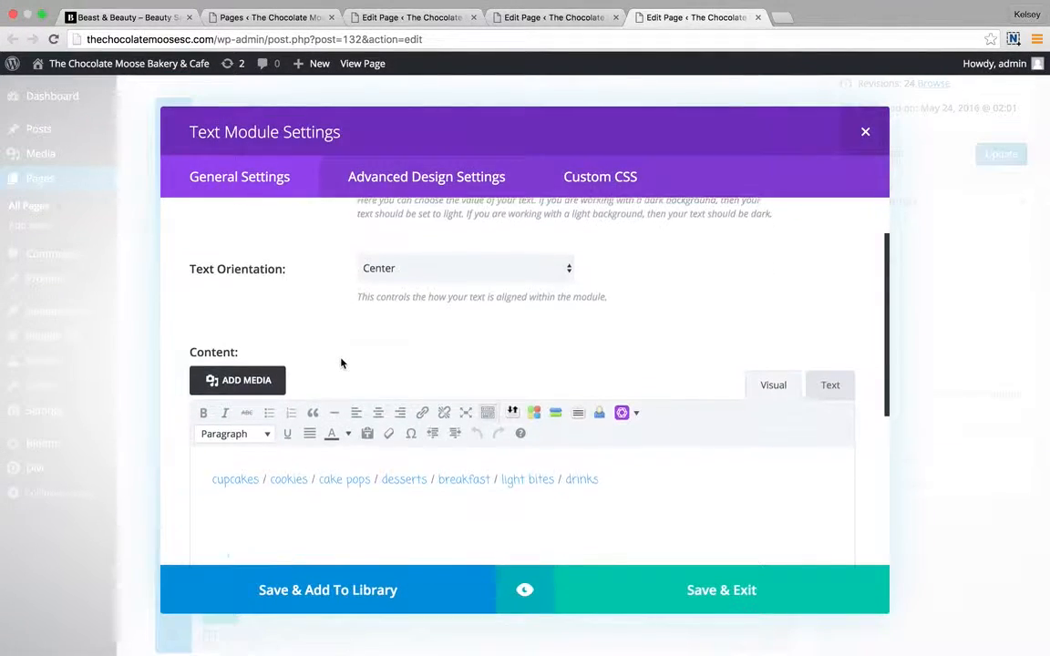
{"action": "left_click", "coordinate": [494, 473]}
{"action": "type", "text": "/"}
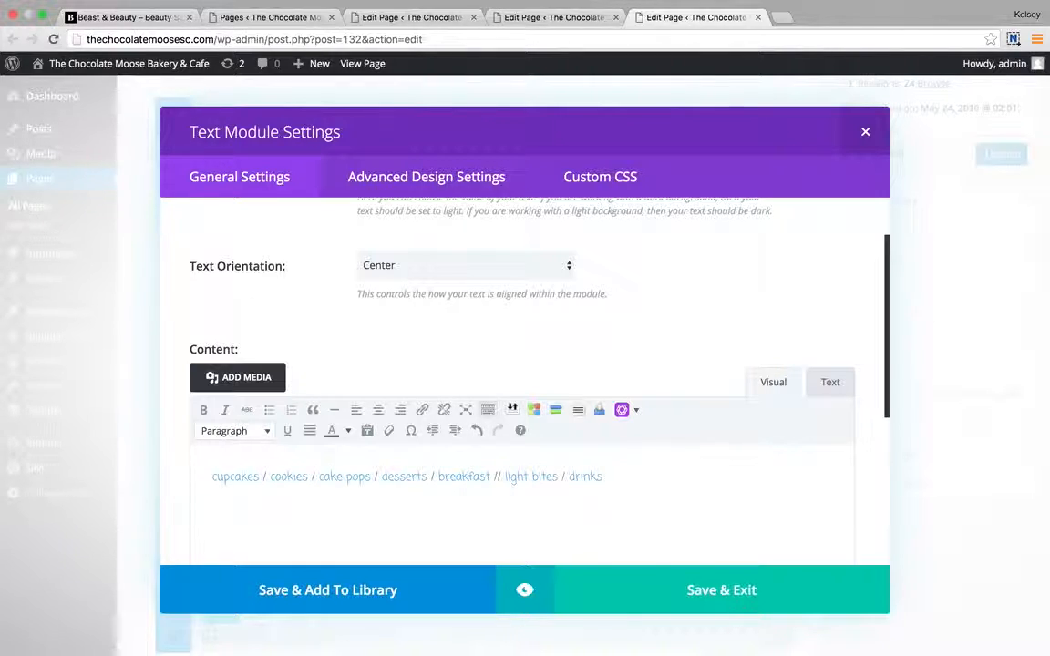
{"action": "type", "text": " lunch / l"}
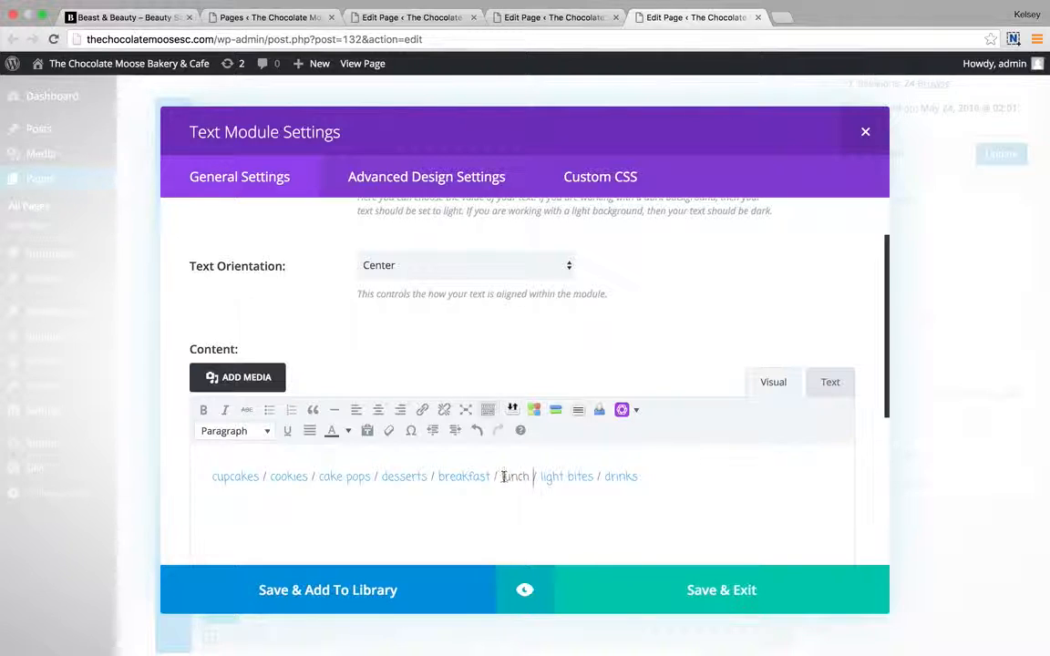
Link the word lunch to #lunch.
{"action": "left_click_drag", "start_coordinate": [503, 476], "coordinate": [530, 476]}
{"action": "left_click", "coordinate": [422, 411]}
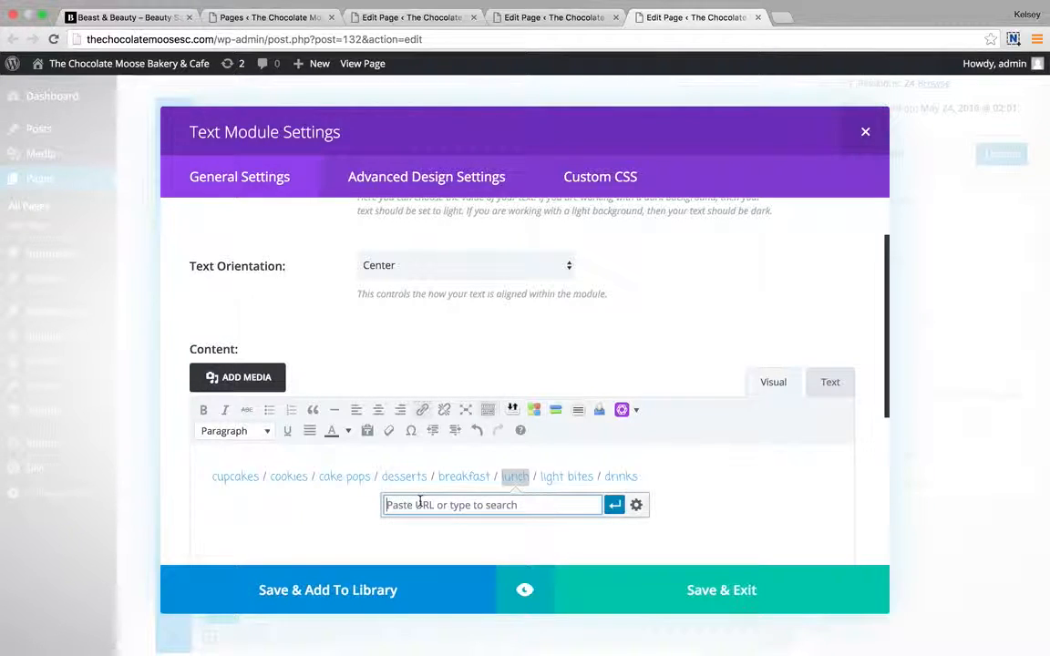
{"action": "type", "text": "#lunch"}
{"action": "left_click", "coordinate": [615, 505]}
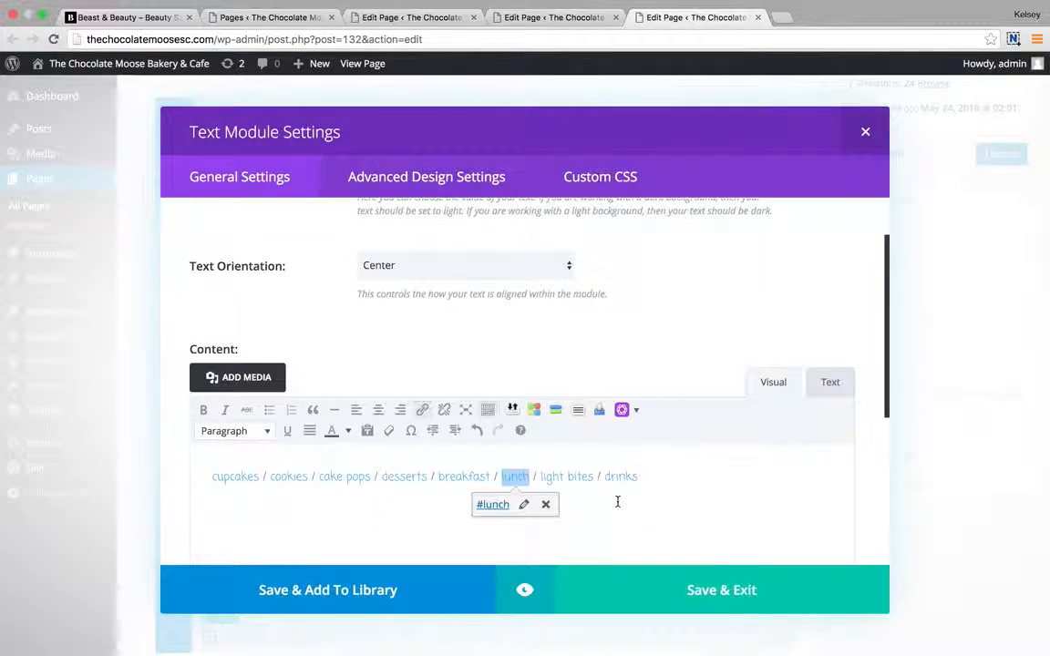
Verify the drinks, breakfast, desserts, cake pops, cookies and lunch links, then save the Links module.
{"action": "left_click", "coordinate": [609, 507]}
{"action": "left_click", "coordinate": [442, 478]}
{"action": "left_click", "coordinate": [408, 478]}
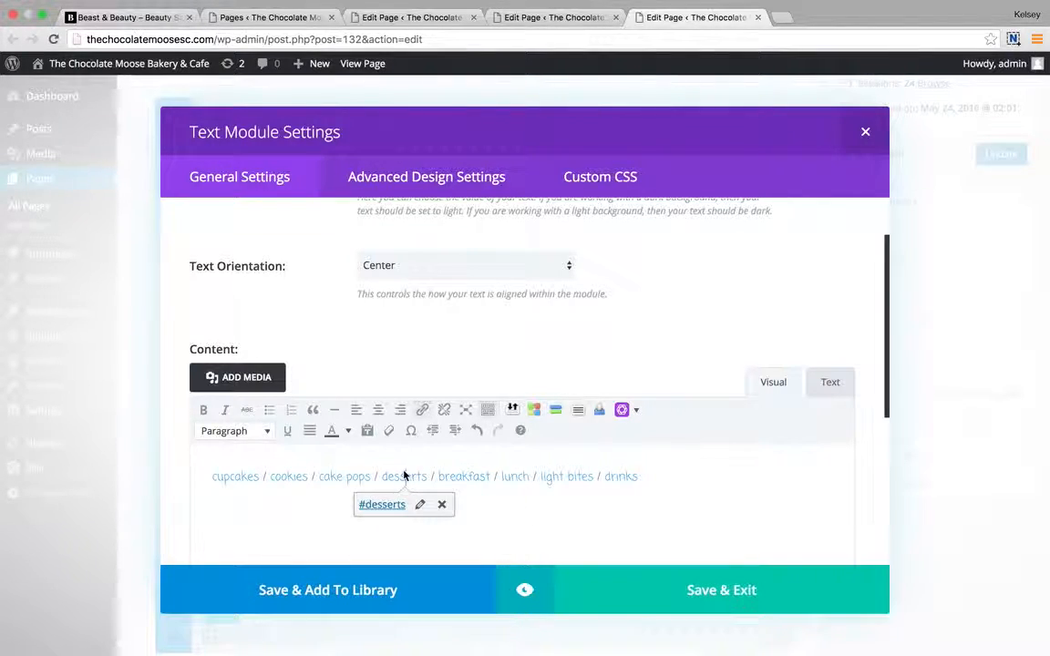
{"action": "left_click", "coordinate": [356, 478]}
{"action": "left_click", "coordinate": [289, 478]}
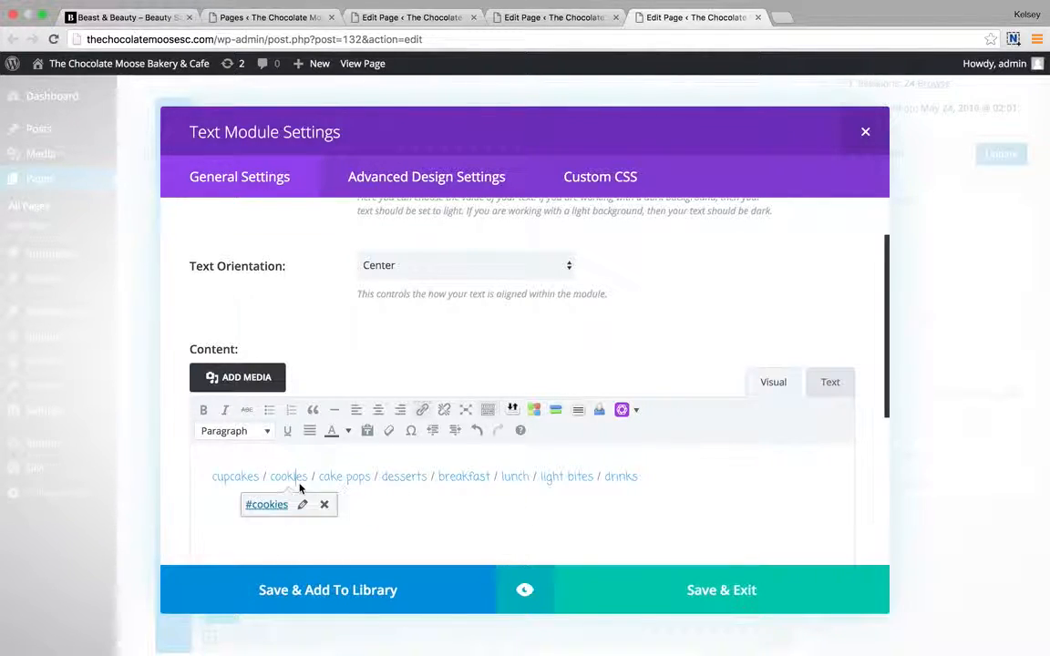
{"action": "left_click", "coordinate": [476, 480]}
{"action": "left_click", "coordinate": [516, 481]}
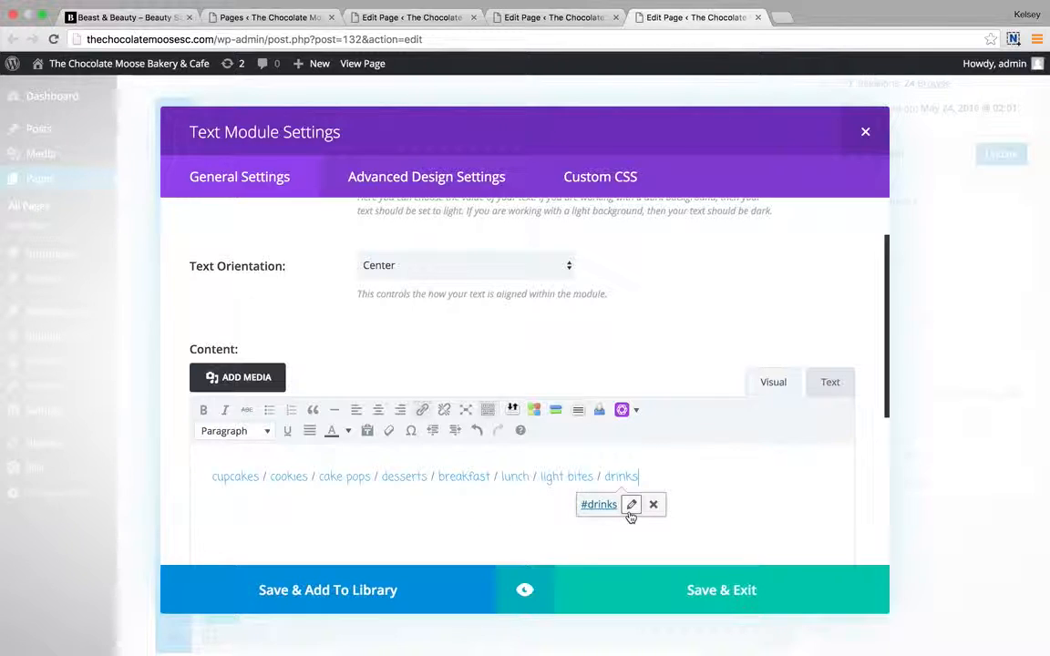
{"action": "left_click", "coordinate": [702, 479]}
{"action": "left_click", "coordinate": [708, 461]}
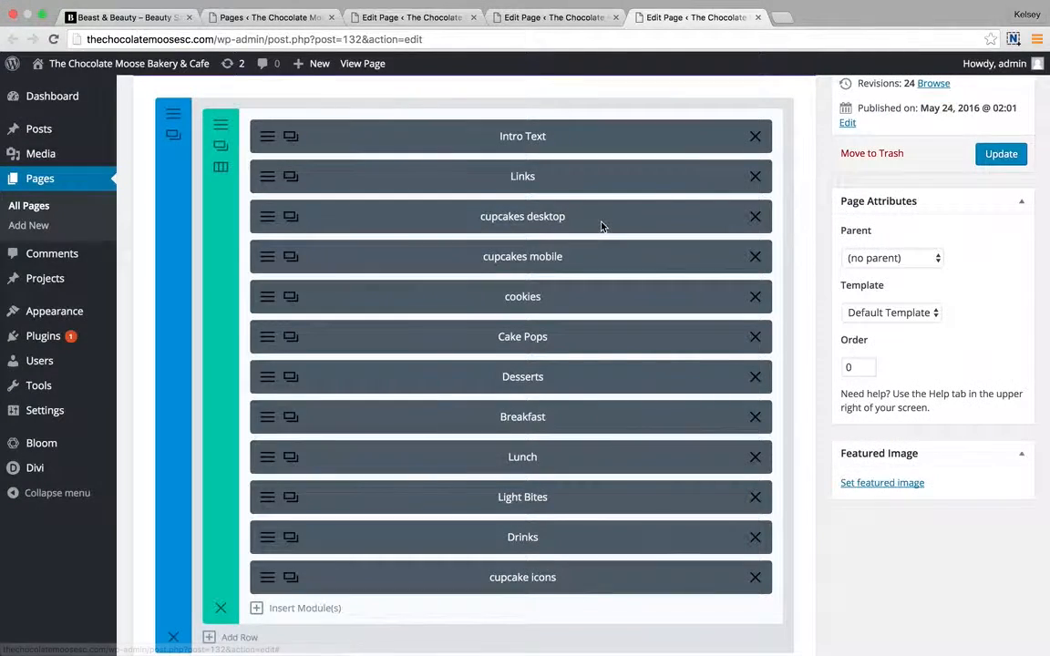
Scroll back to the top of the builder and switch to the browser tab editing About Us.
{"action": "scroll", "coordinate": [601, 225], "scroll_direction": "down", "scroll_amount": 3}
{"action": "scroll", "coordinate": [601, 226], "scroll_direction": "up", "scroll_amount": 2}
{"action": "scroll", "coordinate": [600, 233], "scroll_direction": "up", "scroll_amount": 2}
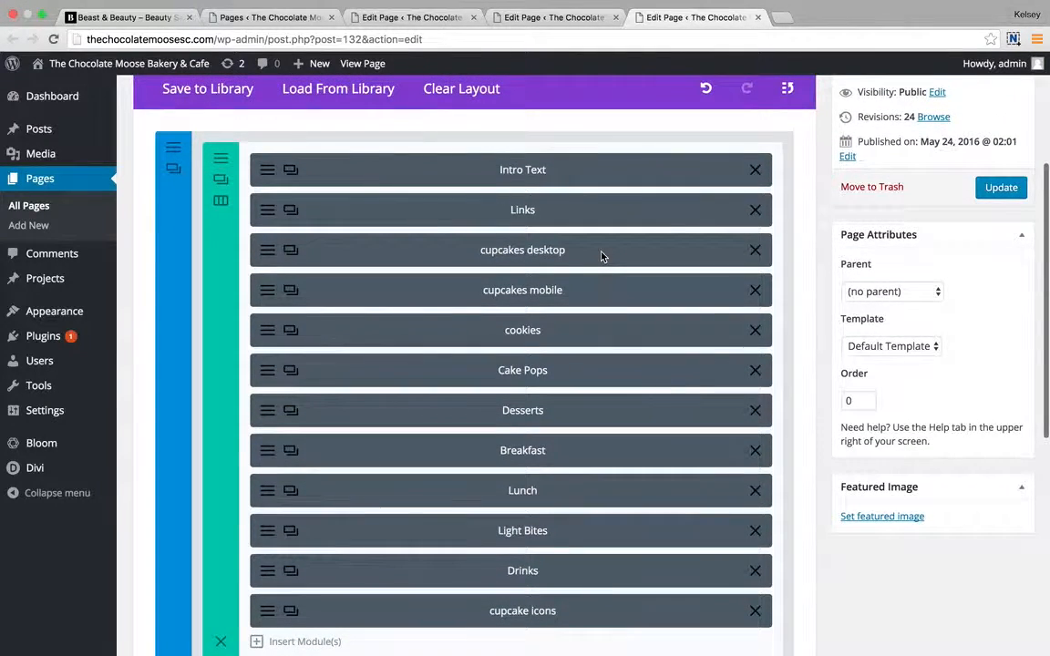
{"action": "scroll", "coordinate": [601, 256], "scroll_direction": "up", "scroll_amount": 1}
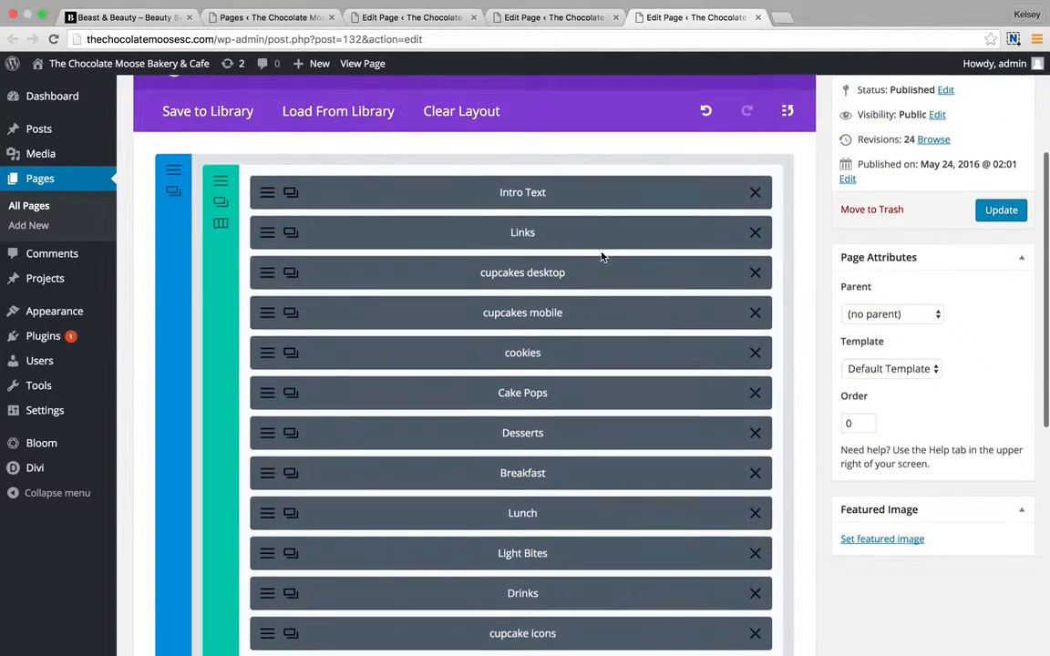
{"action": "scroll", "coordinate": [600, 256], "scroll_direction": "down", "scroll_amount": 2}
{"action": "scroll", "coordinate": [601, 256], "scroll_direction": "up", "scroll_amount": 5}
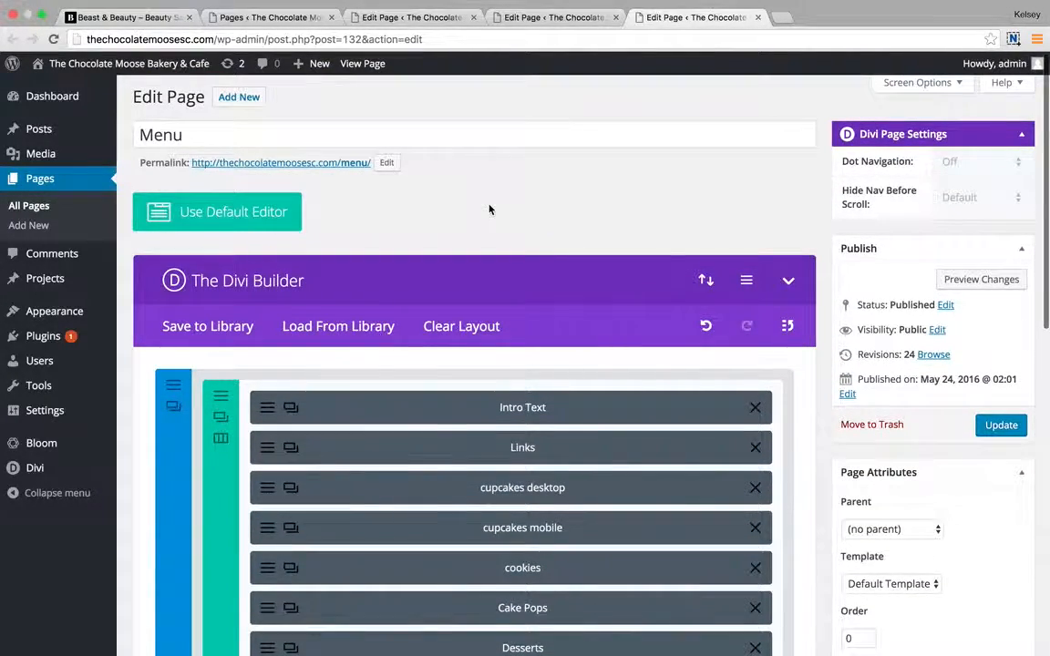
{"action": "left_click", "coordinate": [428, 20]}
{"action": "mouse_move", "coordinate": [66, 470]}
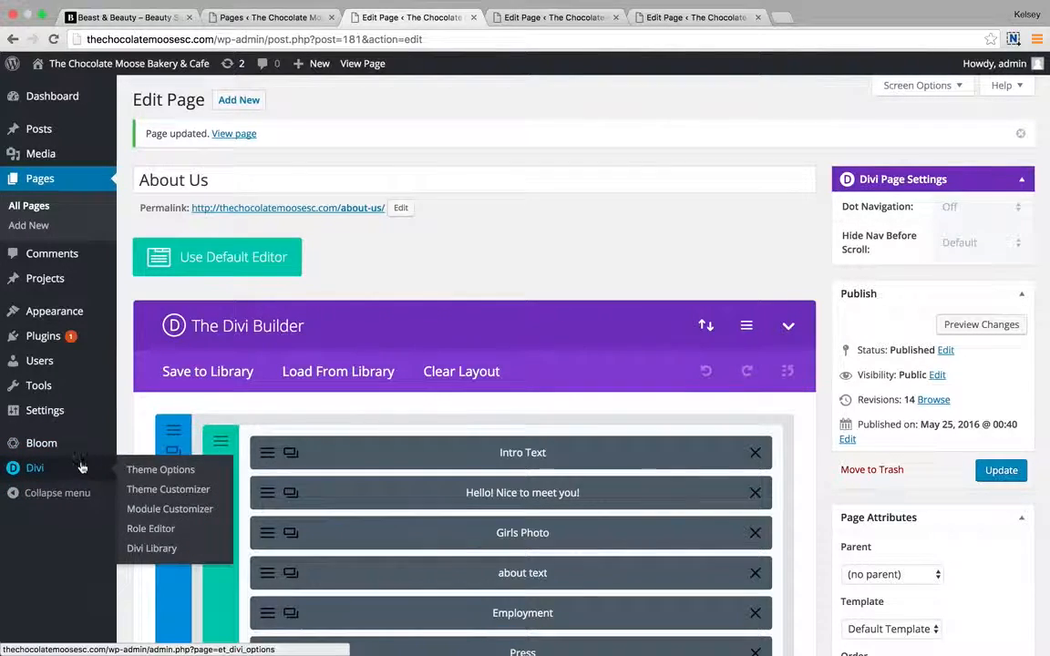
Open Divi Theme Options and view the red palette colour's hex value, #c1343d.
{"action": "left_click", "coordinate": [145, 469]}
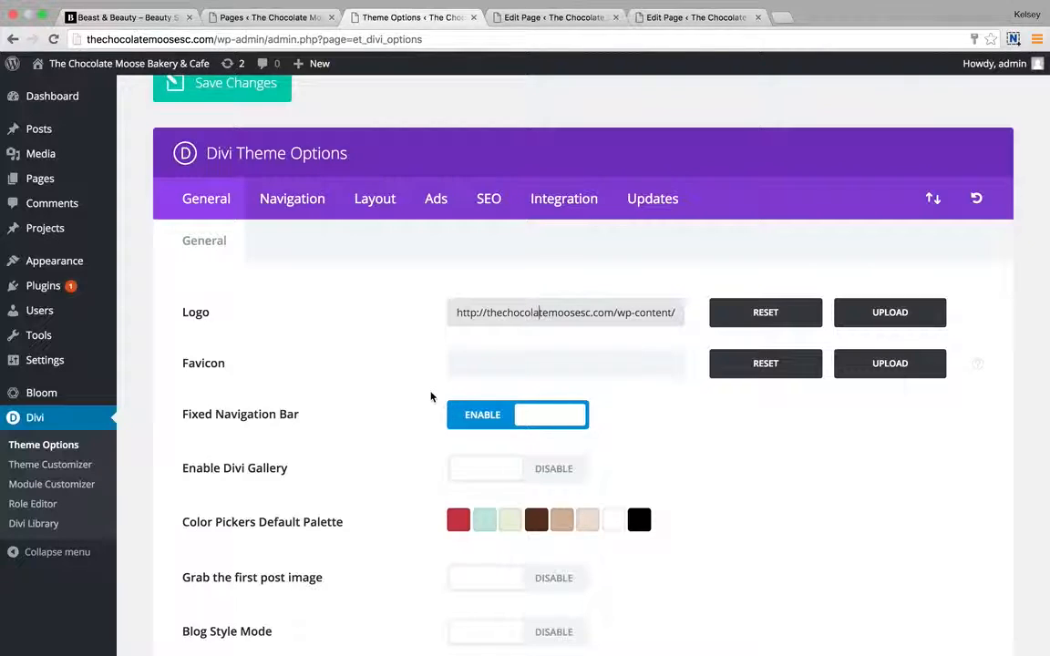
{"action": "scroll", "coordinate": [423, 429], "scroll_direction": "down", "scroll_amount": 2}
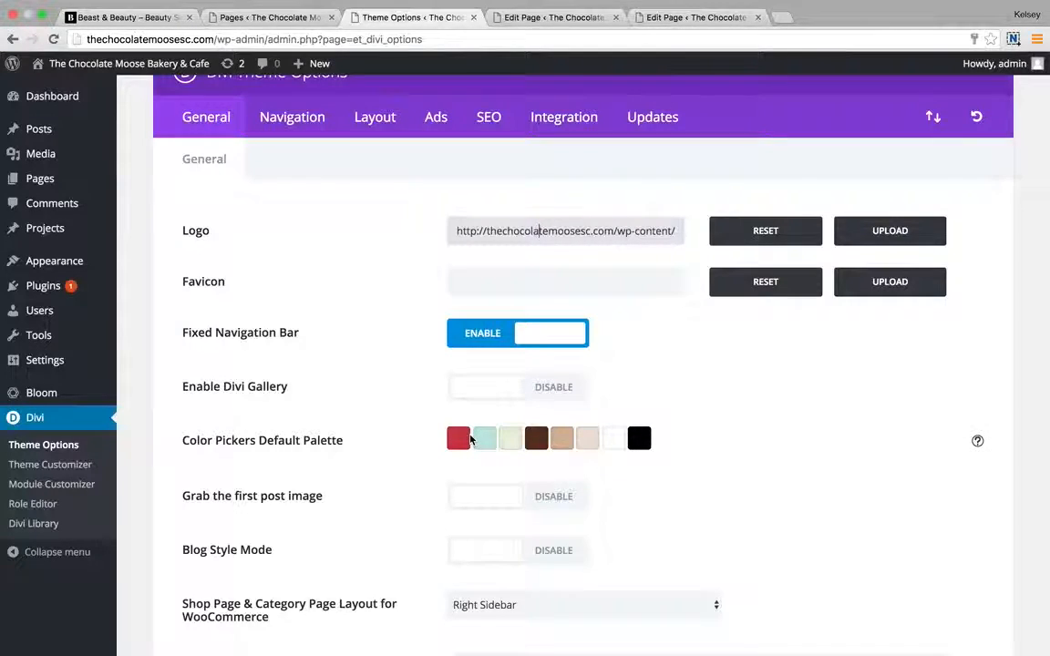
{"action": "left_click", "coordinate": [458, 438]}
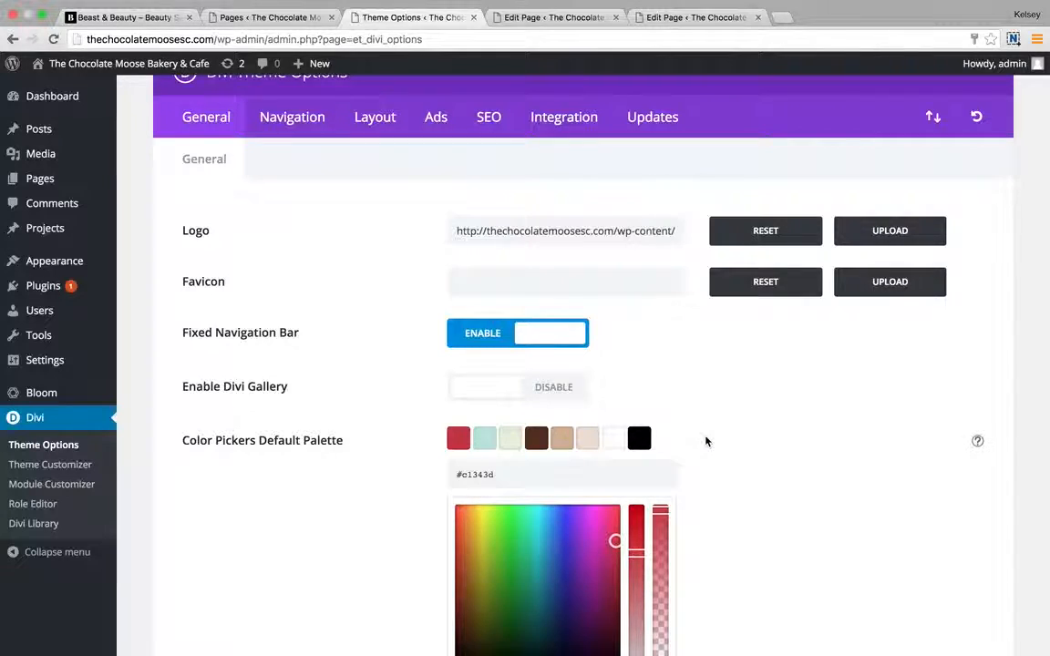
Scroll through the General settings down to Custom CSS and back up.
{"action": "scroll", "coordinate": [705, 441], "scroll_direction": "down", "scroll_amount": 3}
{"action": "scroll", "coordinate": [706, 441], "scroll_direction": "down", "scroll_amount": 15}
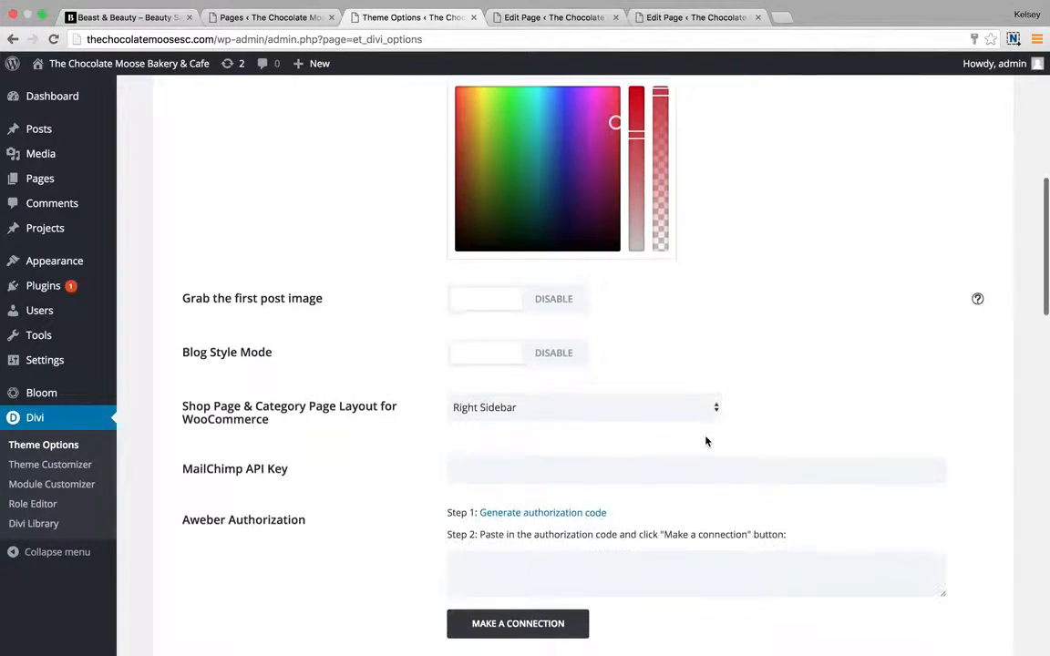
{"action": "scroll", "coordinate": [705, 440], "scroll_direction": "down", "scroll_amount": 10}
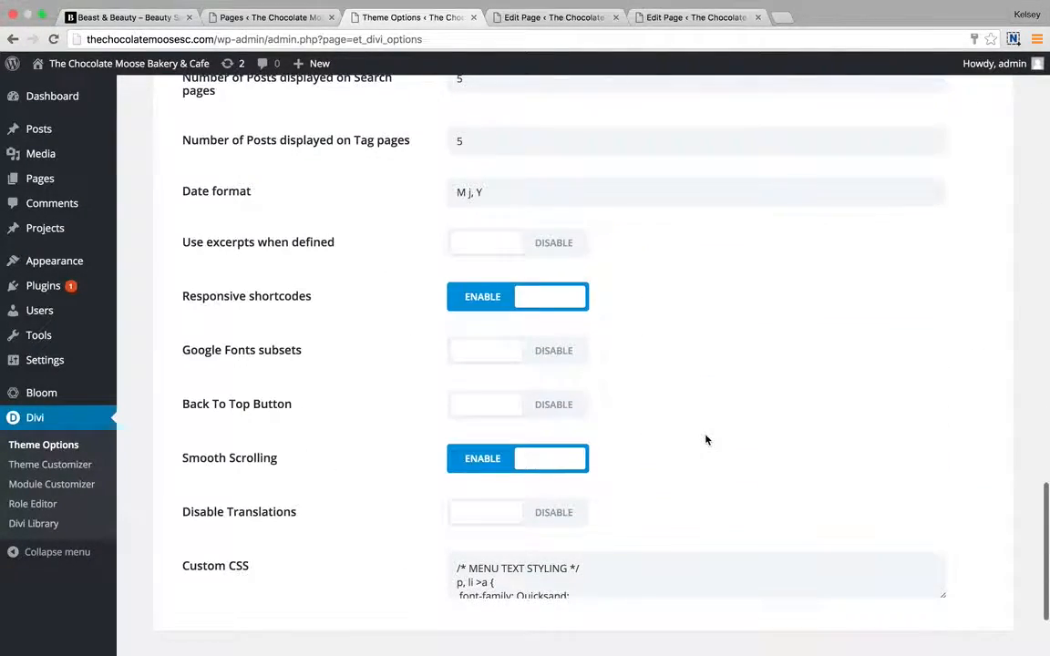
{"action": "left_click_drag", "start_coordinate": [940, 471], "coordinate": [939, 537]}
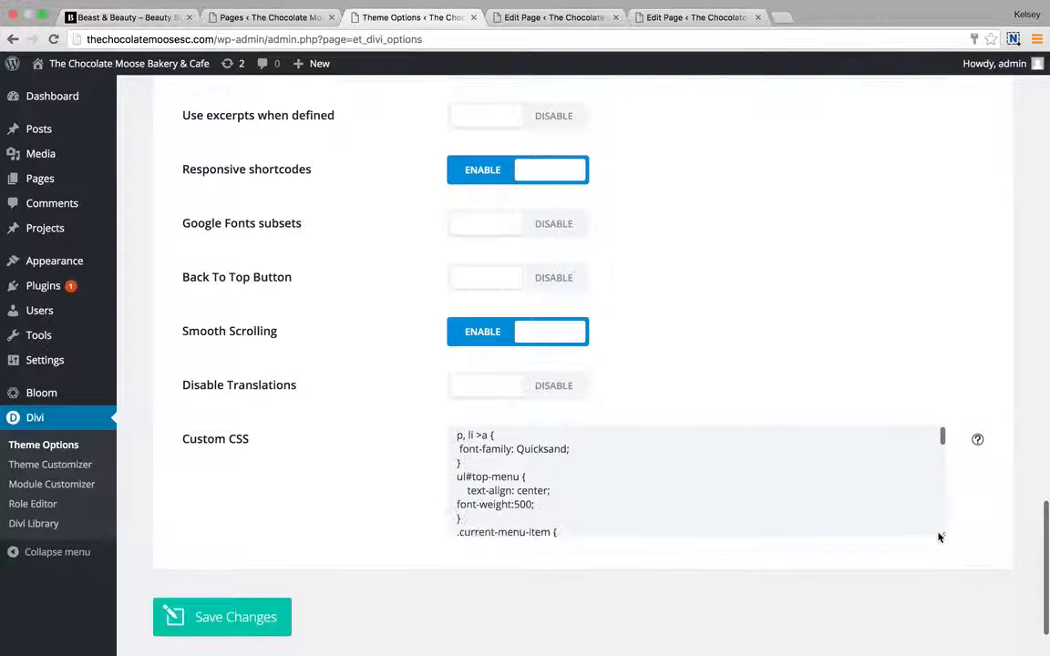
{"action": "scroll", "coordinate": [666, 497], "scroll_direction": "up", "scroll_amount": 2}
{"action": "scroll", "coordinate": [702, 325], "scroll_direction": "up", "scroll_amount": 20}
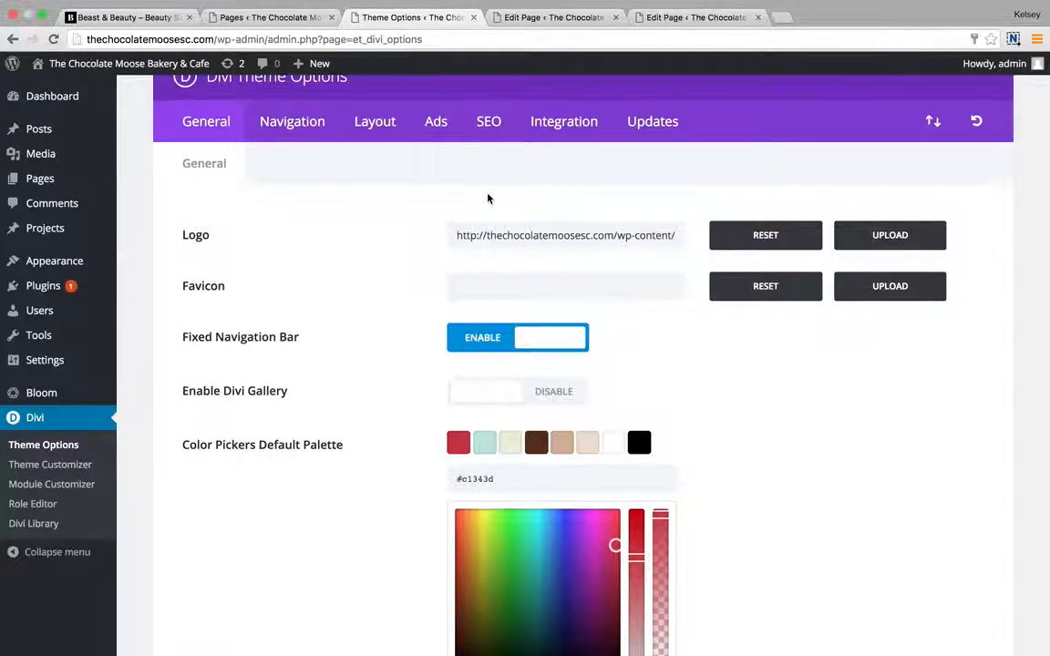
{"action": "scroll", "coordinate": [488, 199], "scroll_direction": "up", "scroll_amount": 1}
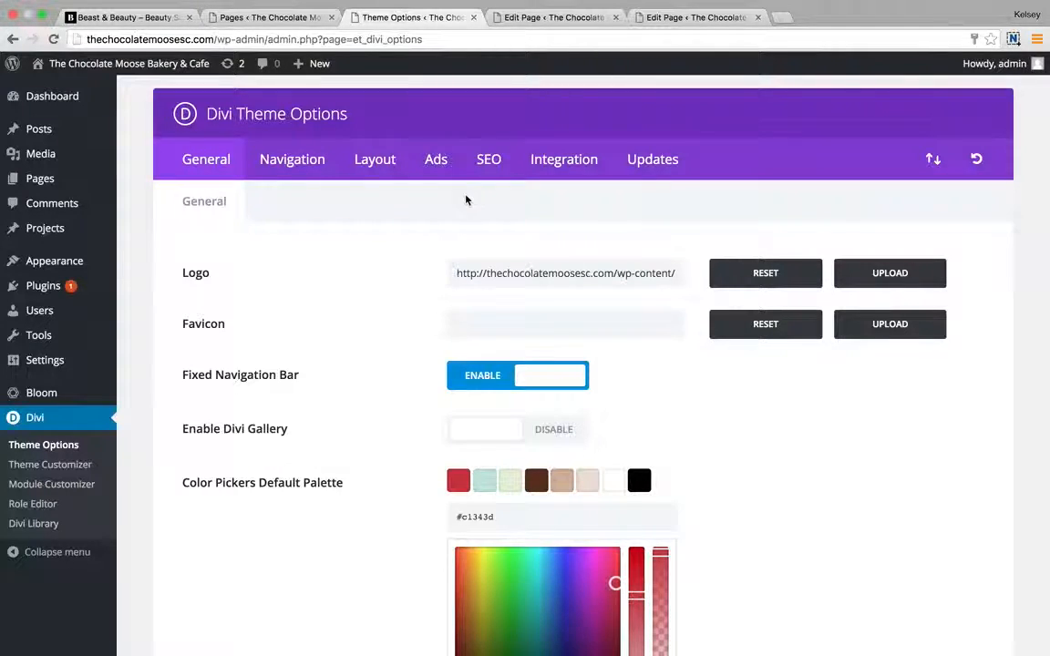
Review the Integration tab's head, body, single top and single bottom code toggles and empty code boxes.
{"action": "left_click", "coordinate": [546, 163]}
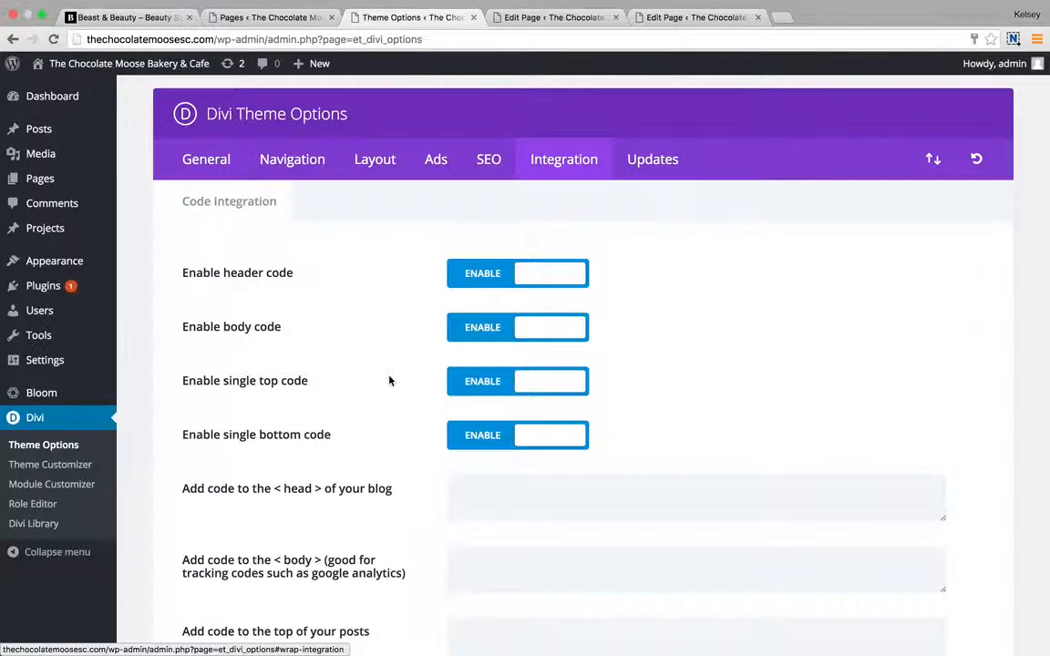
{"action": "scroll", "coordinate": [390, 380], "scroll_direction": "down", "scroll_amount": 5}
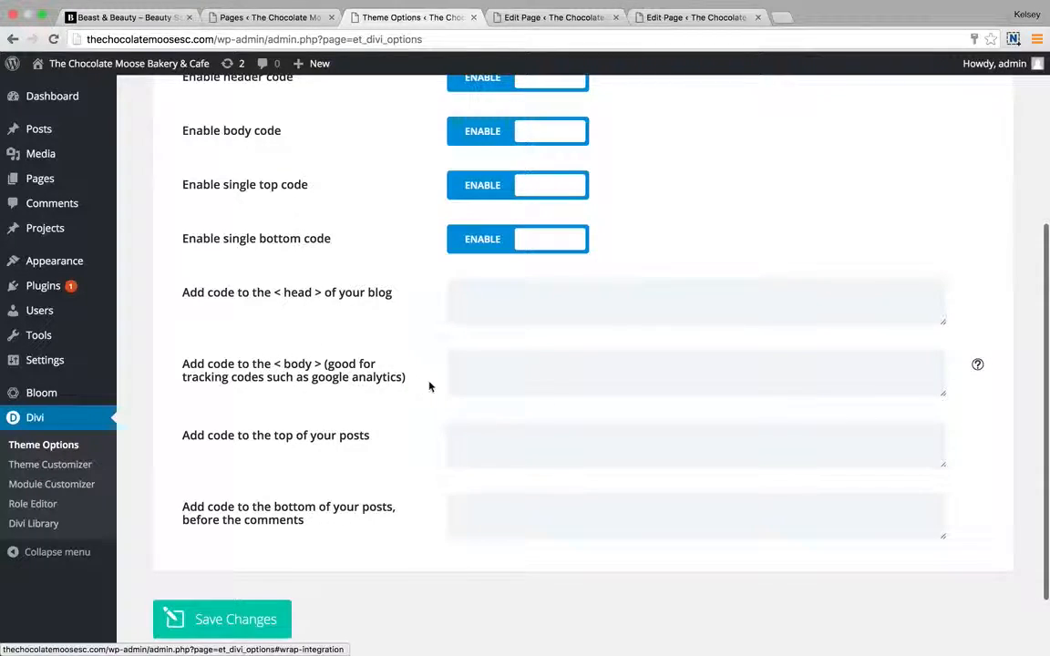
{"action": "left_click", "coordinate": [482, 371]}
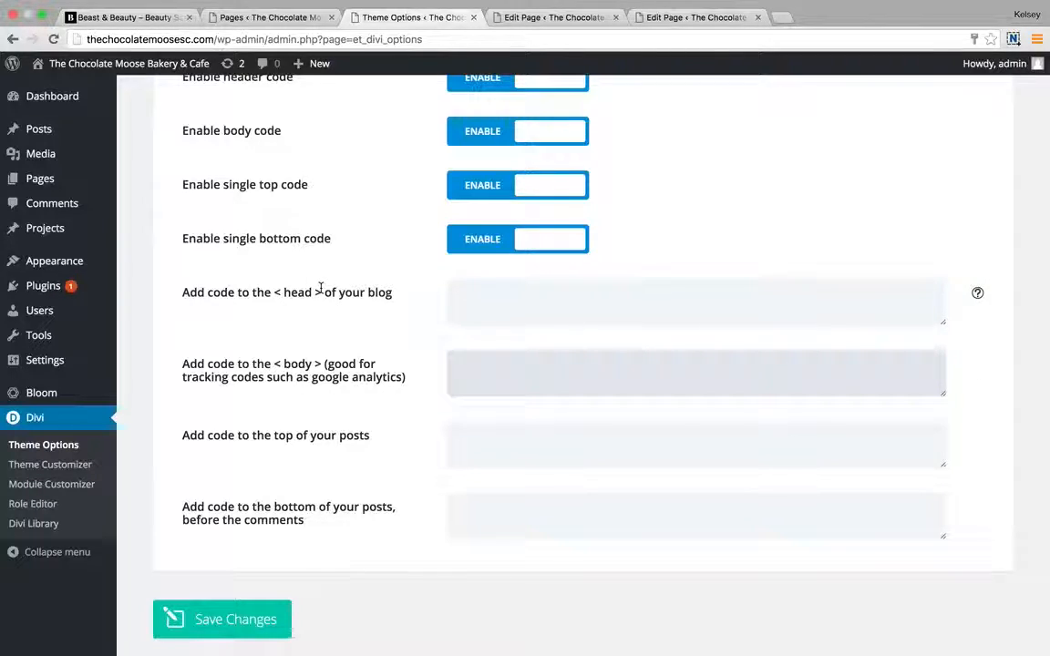
{"action": "left_click", "coordinate": [418, 330]}
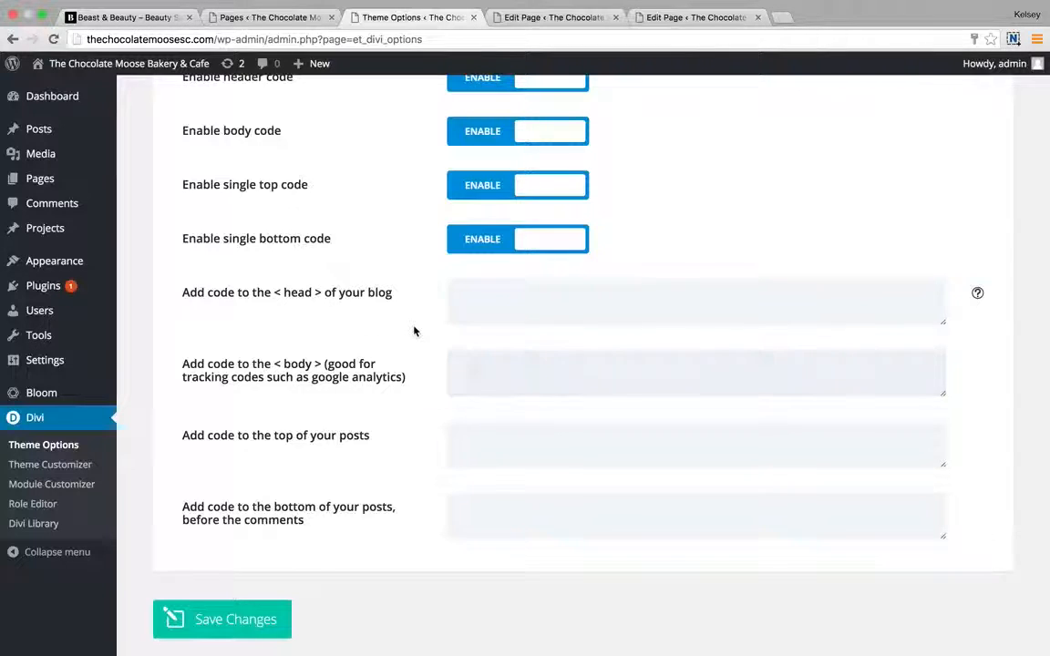
{"action": "scroll", "coordinate": [418, 330], "scroll_direction": "up", "scroll_amount": 10}
{"action": "scroll", "coordinate": [379, 212], "scroll_direction": "down", "scroll_amount": 10}
{"action": "left_click", "coordinate": [502, 239]}
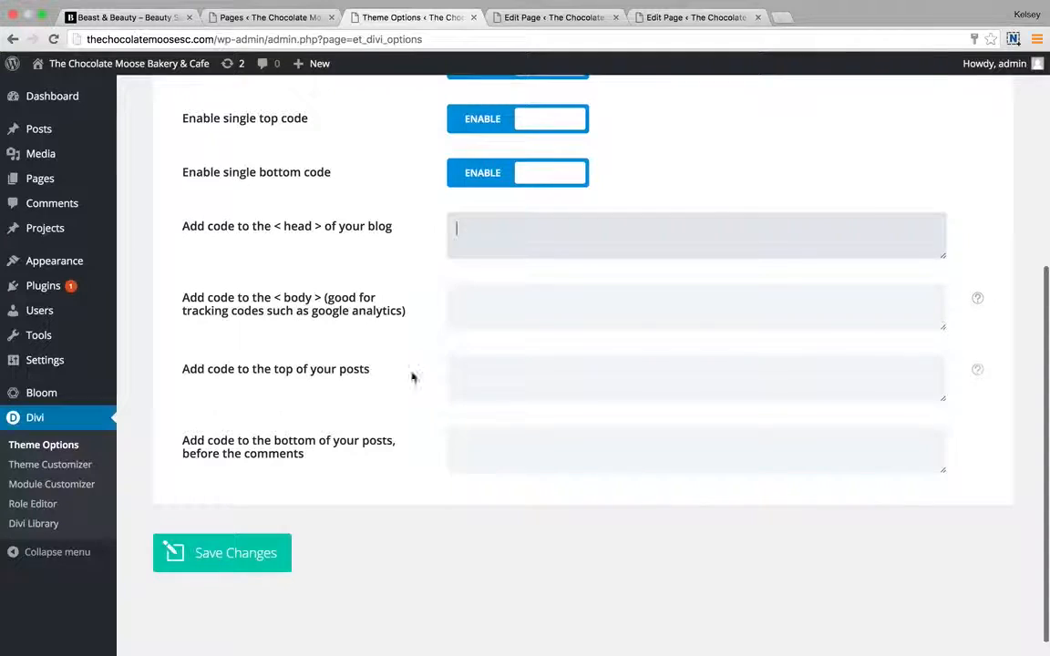
{"action": "left_click", "coordinate": [501, 387]}
{"action": "left_click", "coordinate": [418, 485]}
{"action": "scroll", "coordinate": [414, 312], "scroll_direction": "up", "scroll_amount": 3}
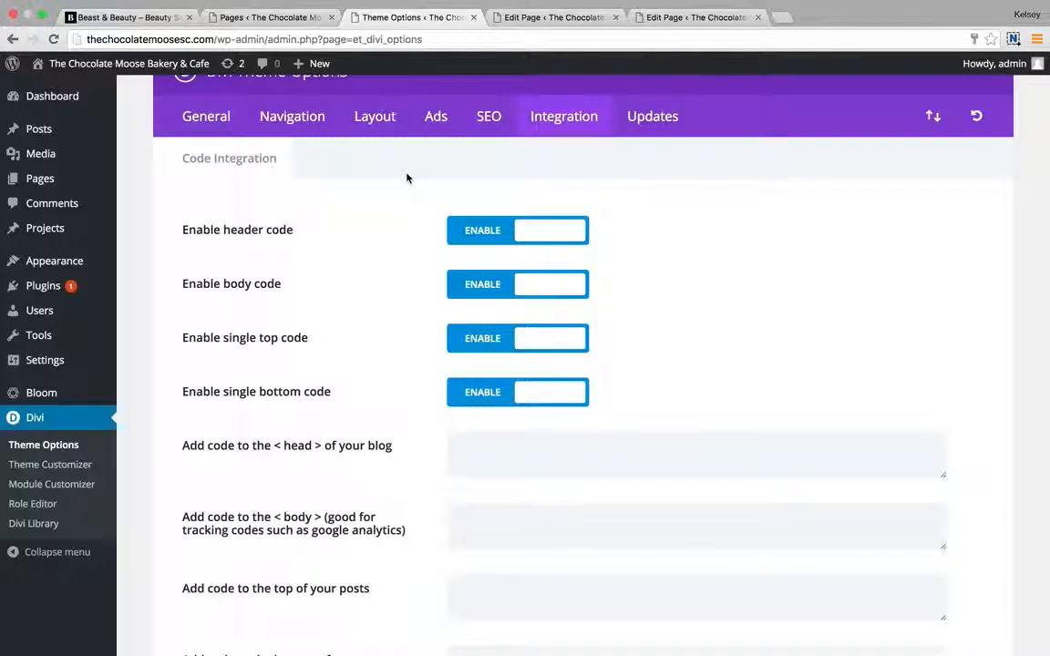
{"action": "scroll", "coordinate": [362, 293], "scroll_direction": "up", "scroll_amount": 2}
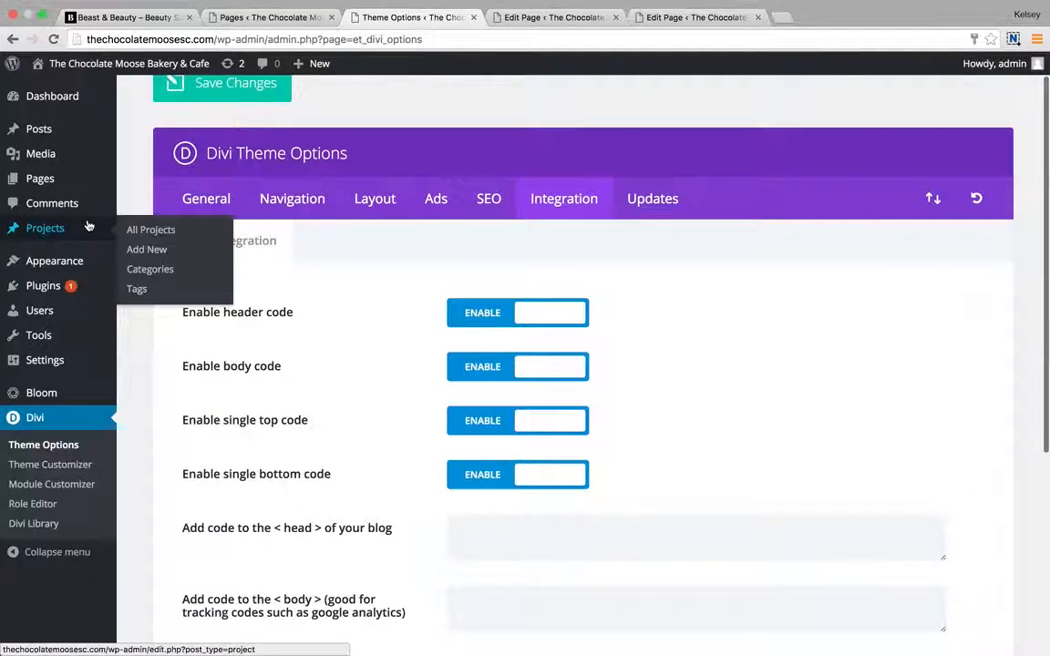
{"action": "mouse_move", "coordinate": [91, 262]}
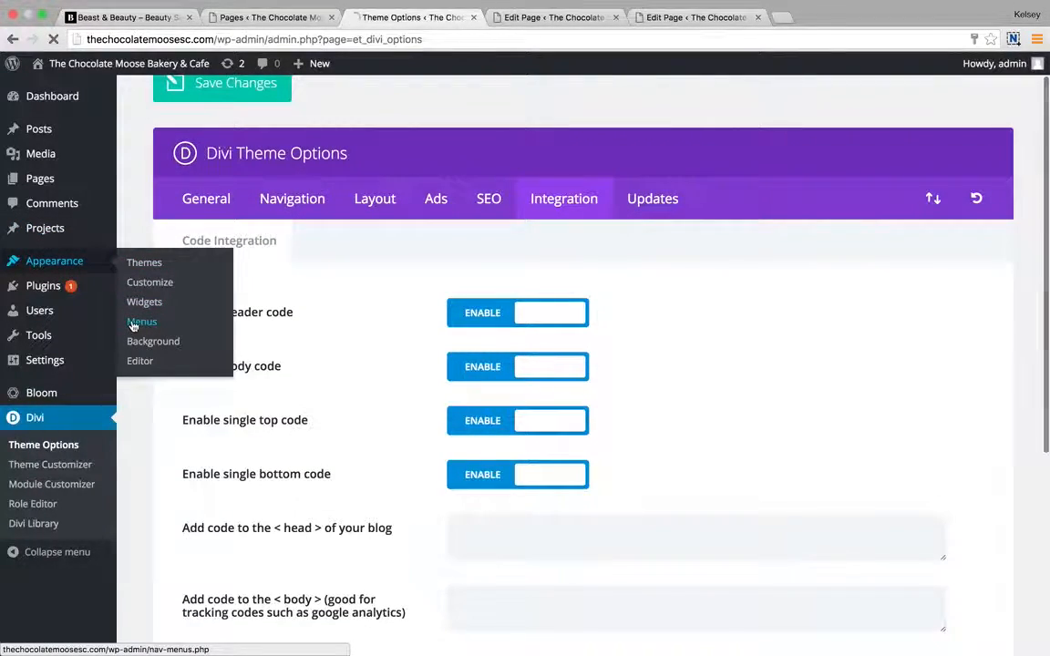
Scroll through the Main Menu structure to review its items.
{"action": "scroll", "coordinate": [471, 432], "scroll_direction": "down", "scroll_amount": 4}
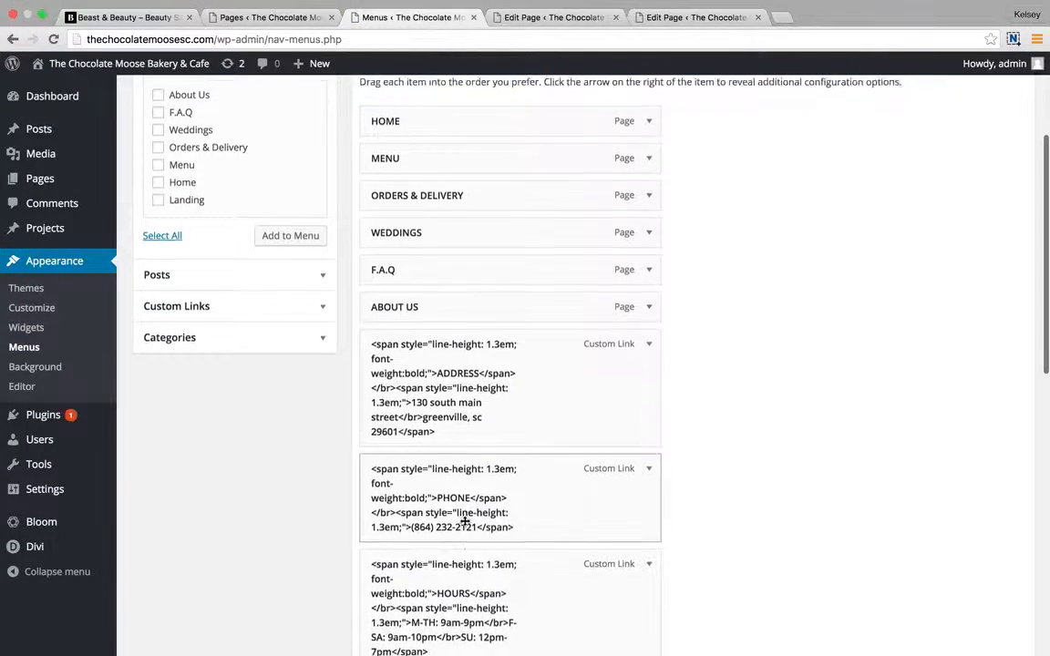
{"action": "scroll", "coordinate": [467, 520], "scroll_direction": "down", "scroll_amount": 4}
{"action": "scroll", "coordinate": [613, 230], "scroll_direction": "up", "scroll_amount": 1}
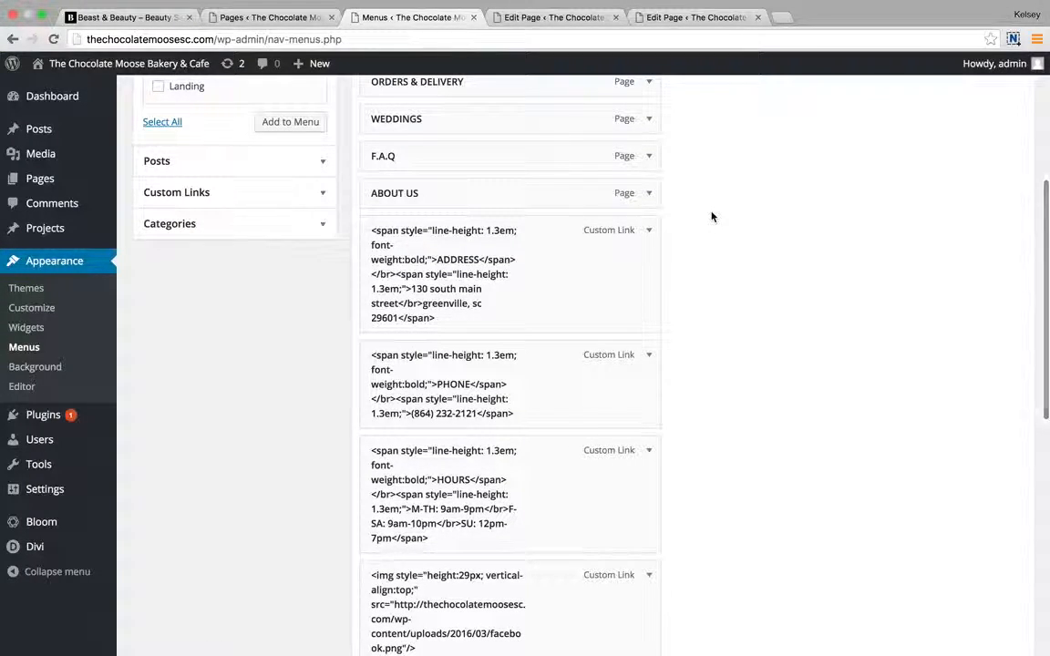
{"action": "scroll", "coordinate": [696, 212], "scroll_direction": "up", "scroll_amount": 3}
{"action": "scroll", "coordinate": [697, 212], "scroll_direction": "down", "scroll_amount": 5}
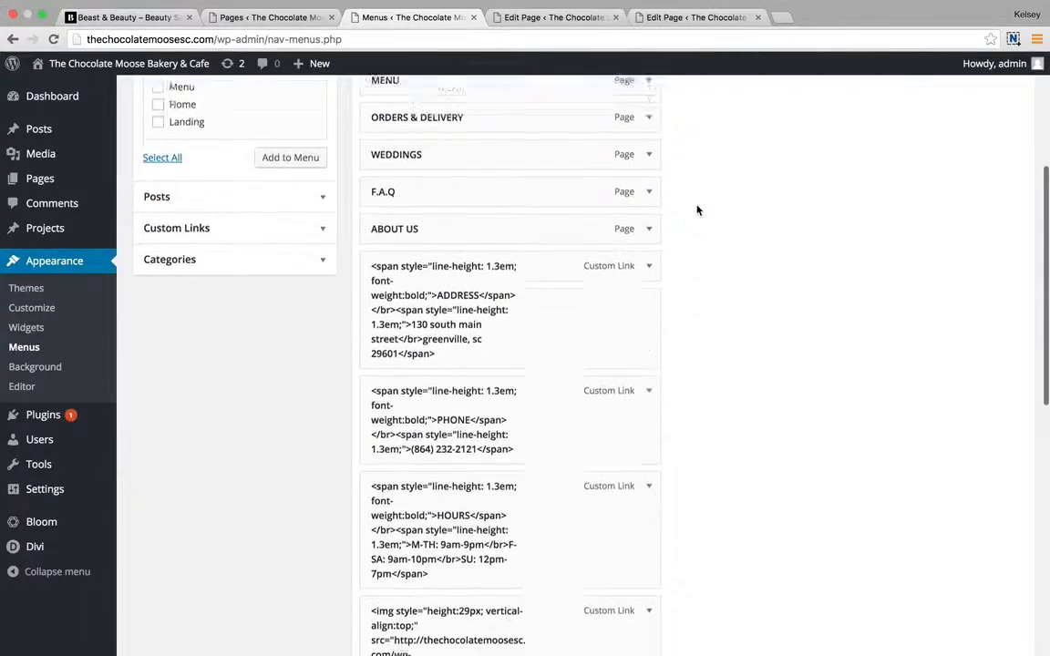
{"action": "scroll", "coordinate": [696, 210], "scroll_direction": "down", "scroll_amount": 6}
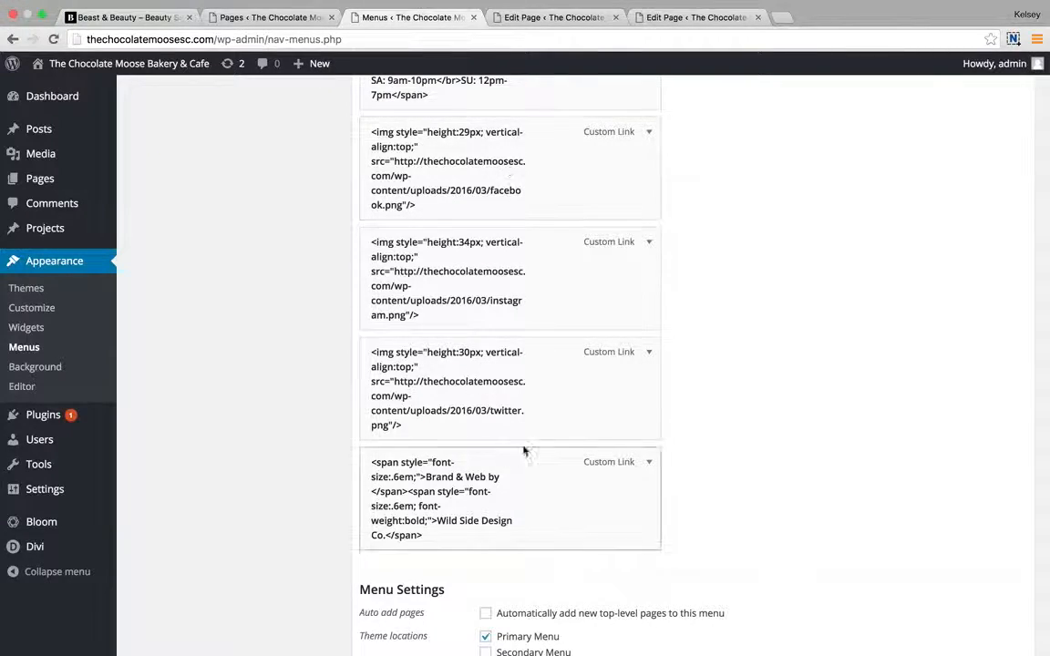
{"action": "scroll", "coordinate": [702, 168], "scroll_direction": "up", "scroll_amount": 5}
{"action": "scroll", "coordinate": [702, 167], "scroll_direction": "up", "scroll_amount": 8}
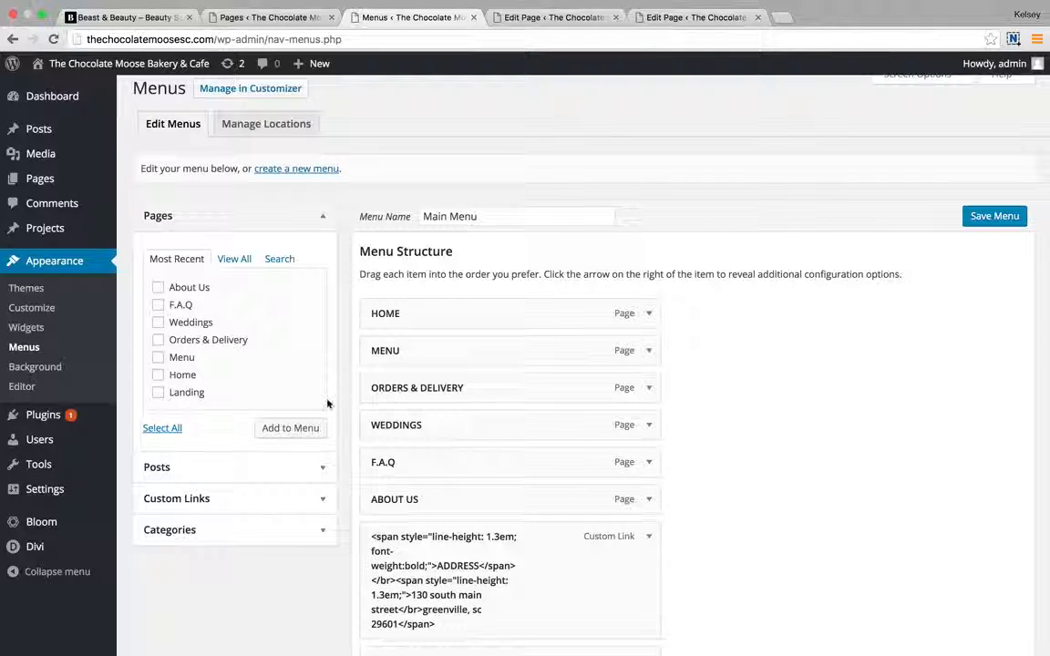
Go to Bloom's Optin Forms page.
{"action": "mouse_move", "coordinate": [107, 494]}
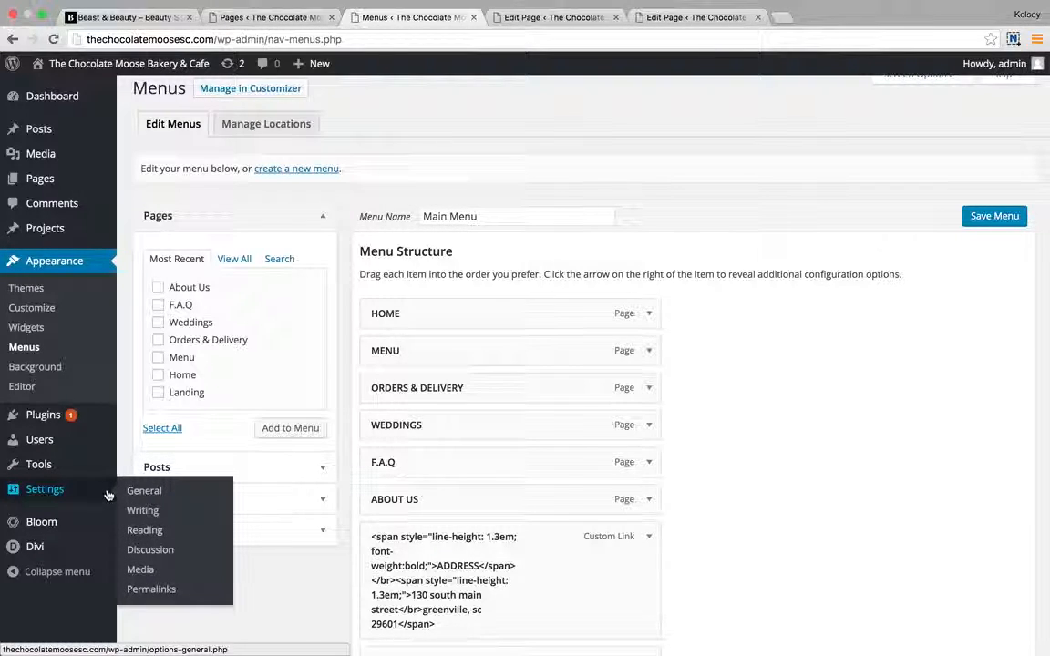
{"action": "mouse_move", "coordinate": [98, 533]}
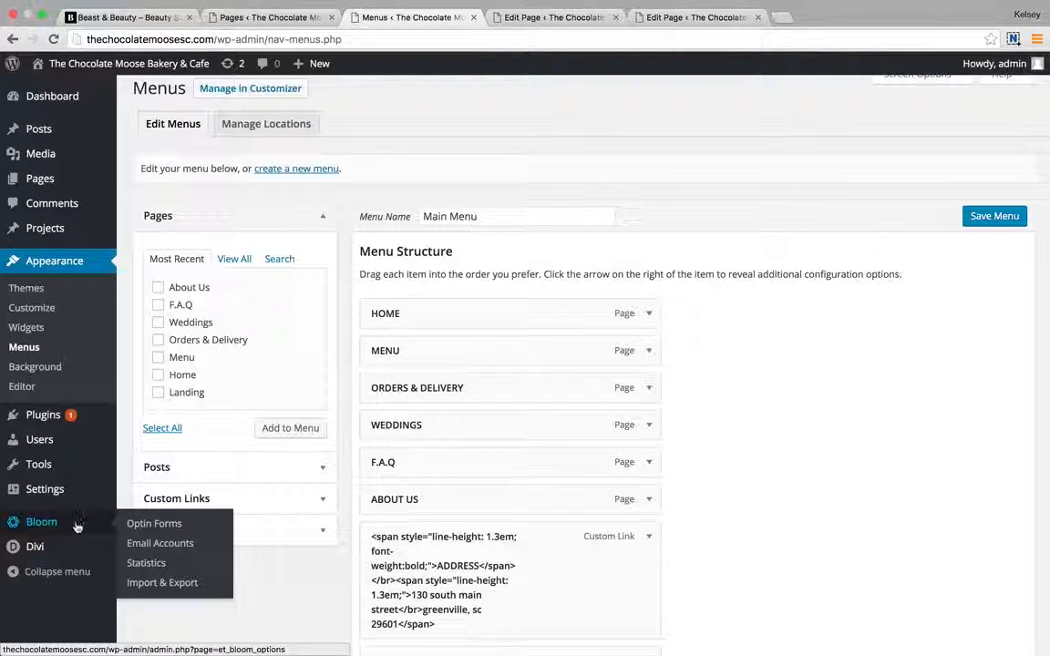
{"action": "left_click", "coordinate": [151, 526]}
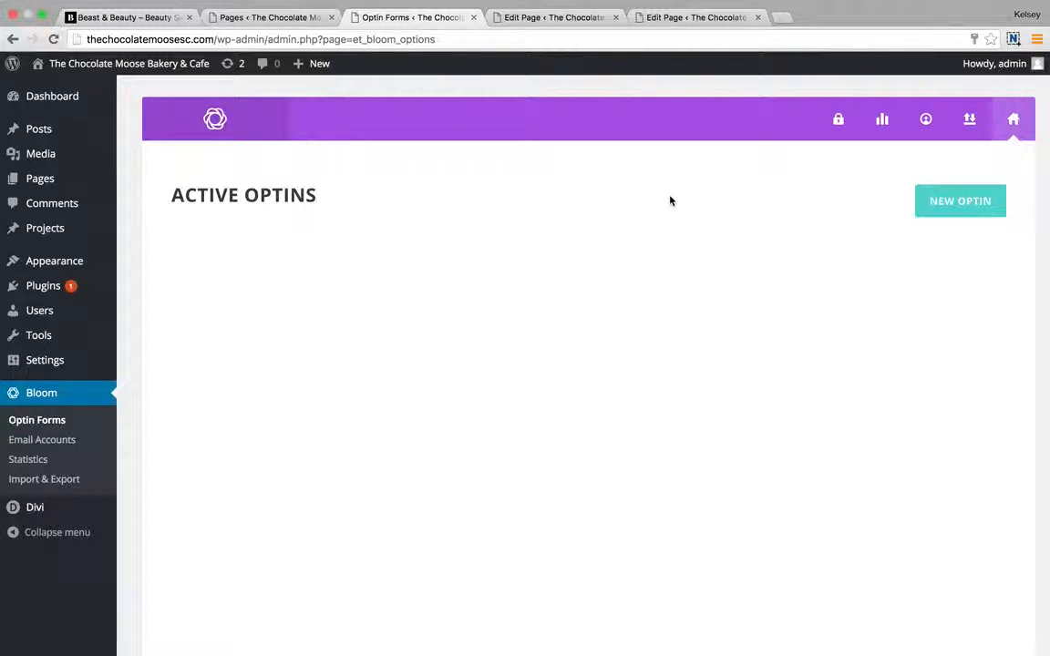
Start a new Fly In optin and continue to its design stage.
{"action": "left_click", "coordinate": [933, 211]}
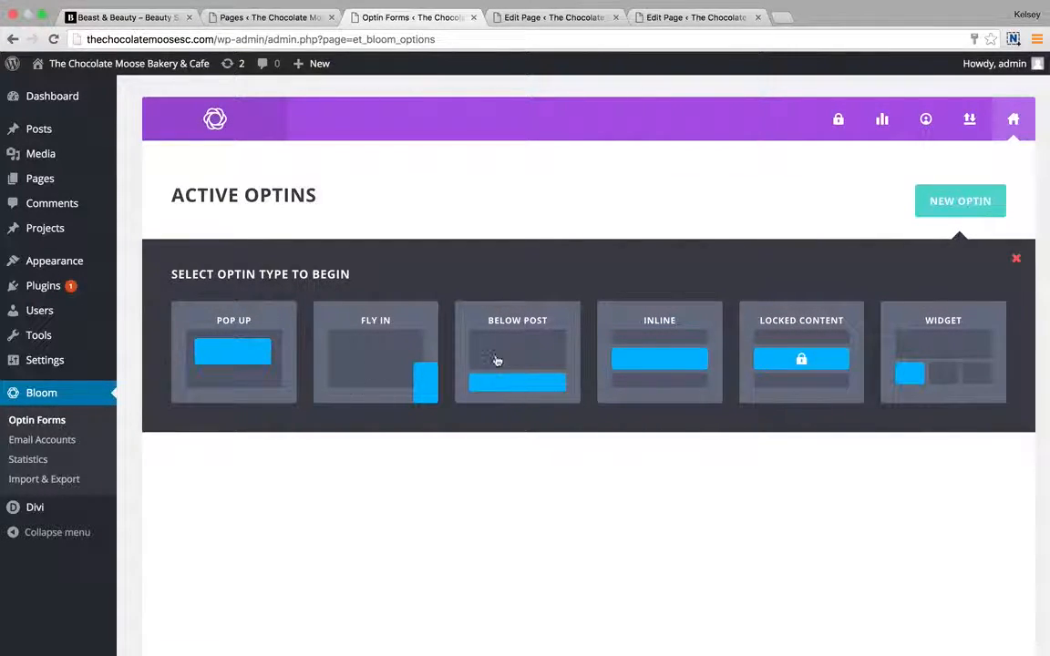
{"action": "left_click", "coordinate": [418, 372]}
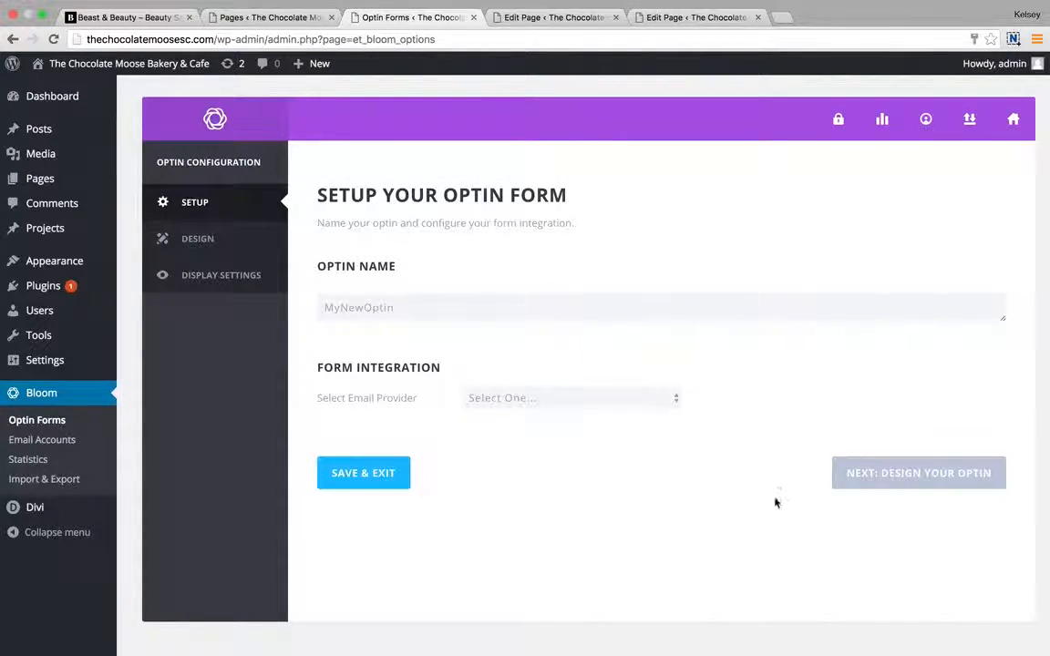
{"action": "left_click", "coordinate": [872, 485]}
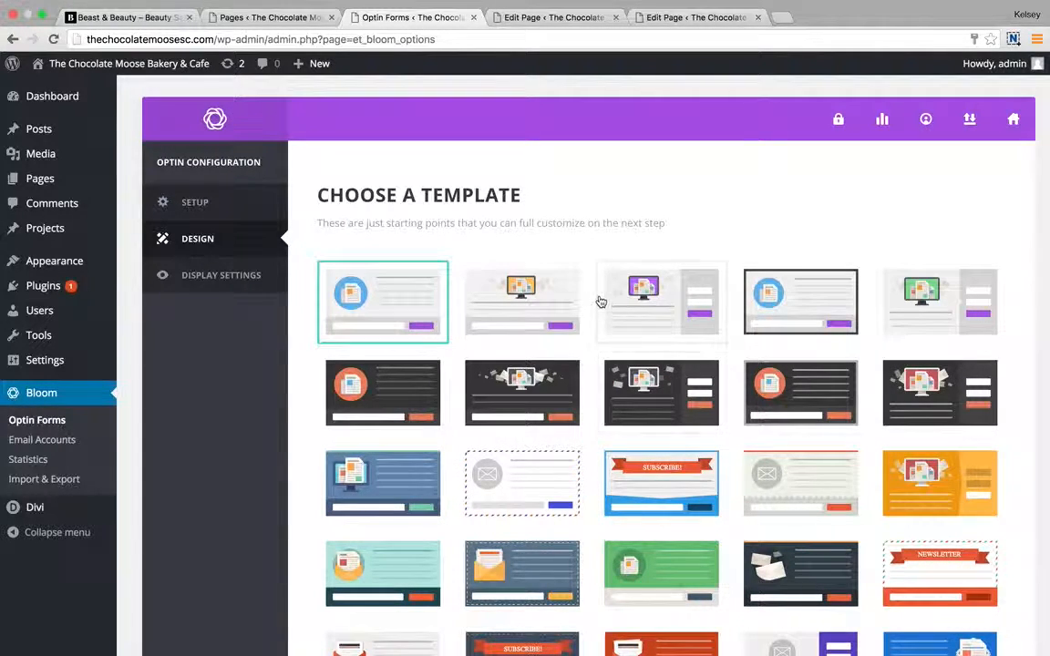
Review the fly-in's display settings: Slide Up intro, 20-second delay and bottom-of-post triggers.
{"action": "left_click", "coordinate": [187, 286]}
{"action": "scroll", "coordinate": [460, 336], "scroll_direction": "down", "scroll_amount": 3}
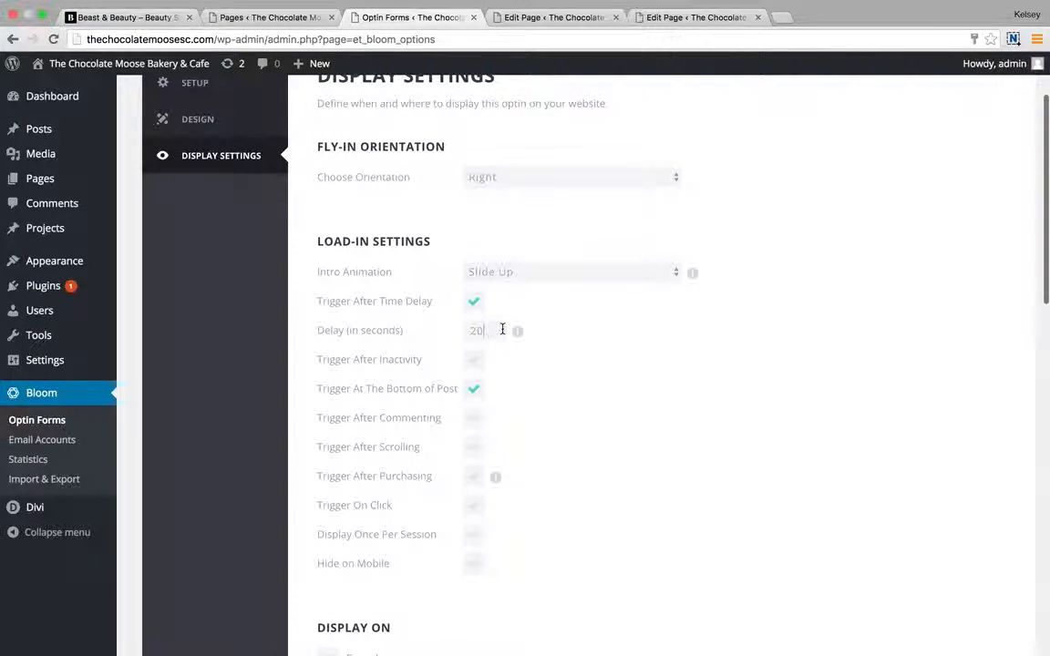
{"action": "scroll", "coordinate": [527, 402], "scroll_direction": "down", "scroll_amount": 1}
{"action": "scroll", "coordinate": [527, 402], "scroll_direction": "down", "scroll_amount": 5}
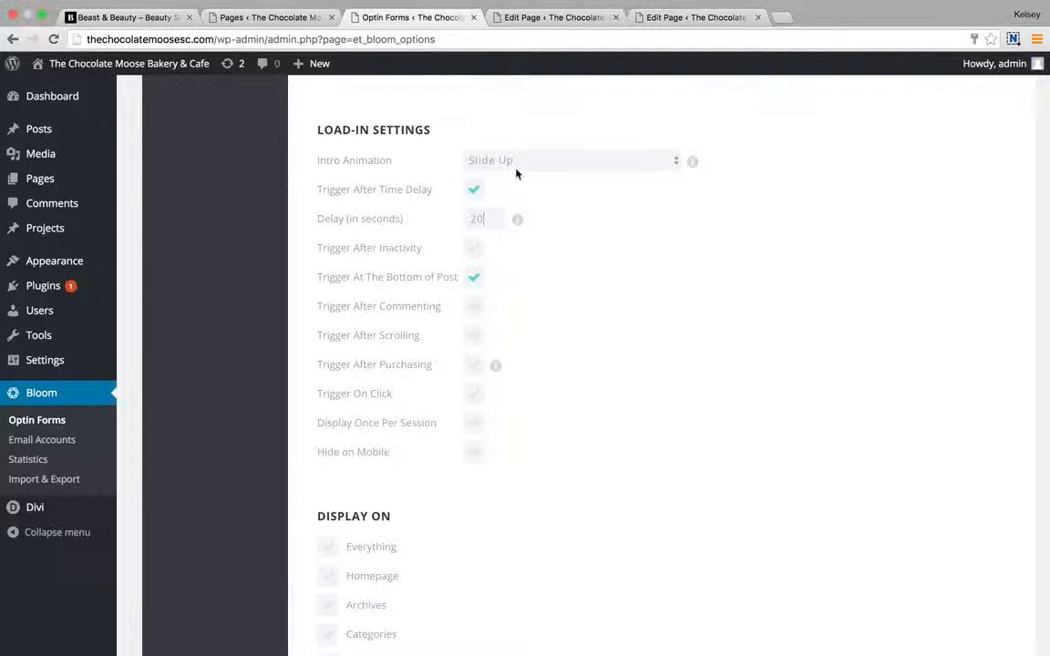
{"action": "scroll", "coordinate": [525, 352], "scroll_direction": "down", "scroll_amount": 10}
{"action": "scroll", "coordinate": [526, 353], "scroll_direction": "down", "scroll_amount": 10}
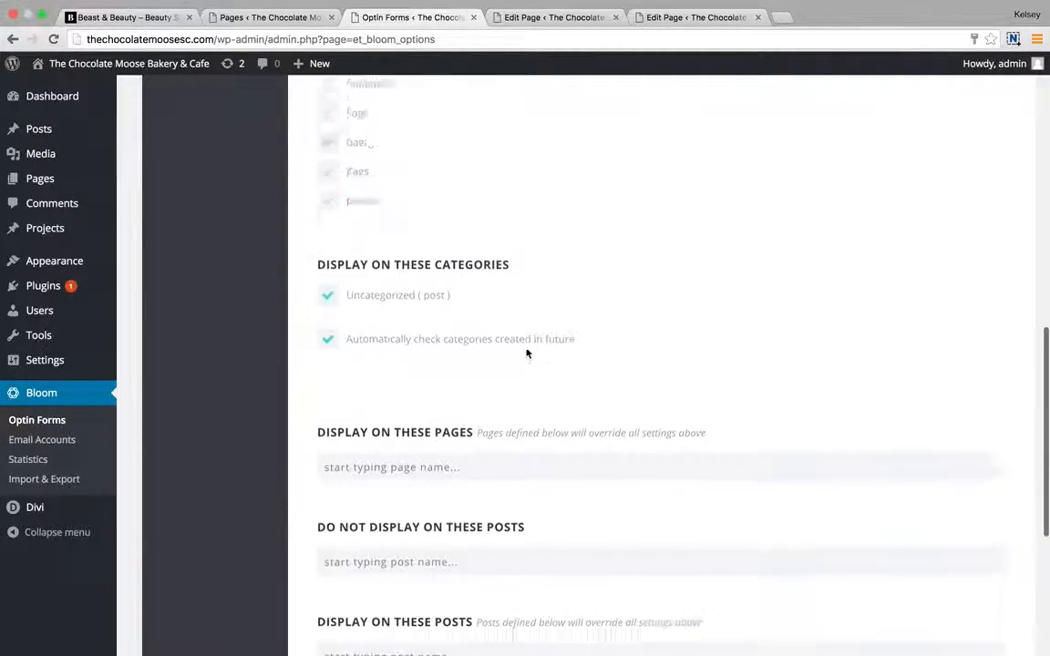
{"action": "scroll", "coordinate": [526, 342], "scroll_direction": "up", "scroll_amount": 3}
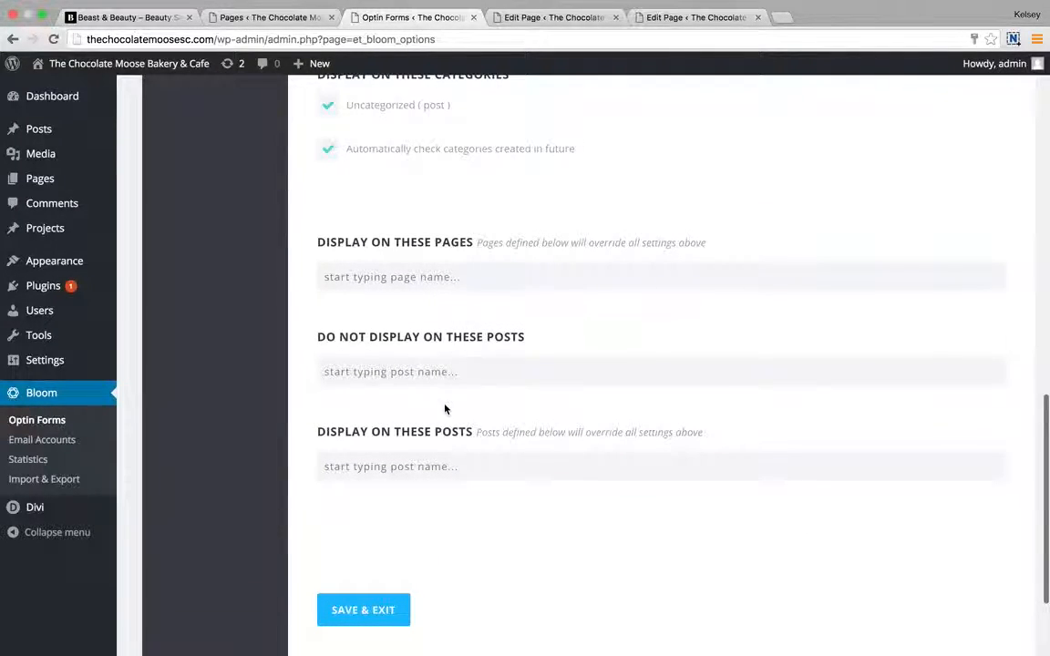
{"action": "scroll", "coordinate": [571, 352], "scroll_direction": "up", "scroll_amount": 15}
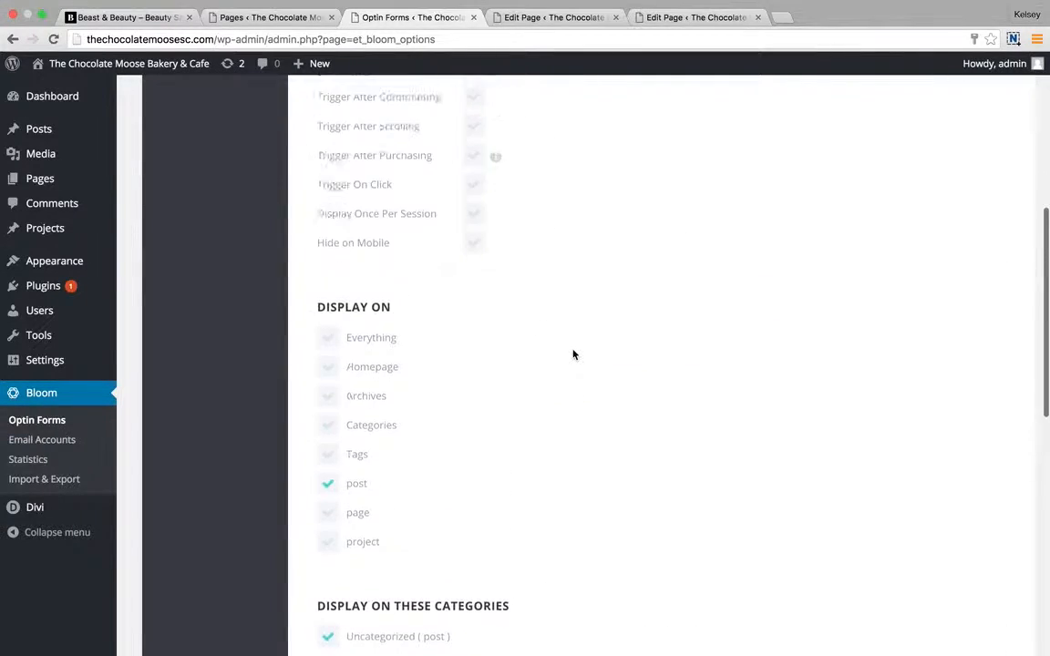
View Bloom's optin statistics page.
{"action": "left_click", "coordinate": [881, 125]}
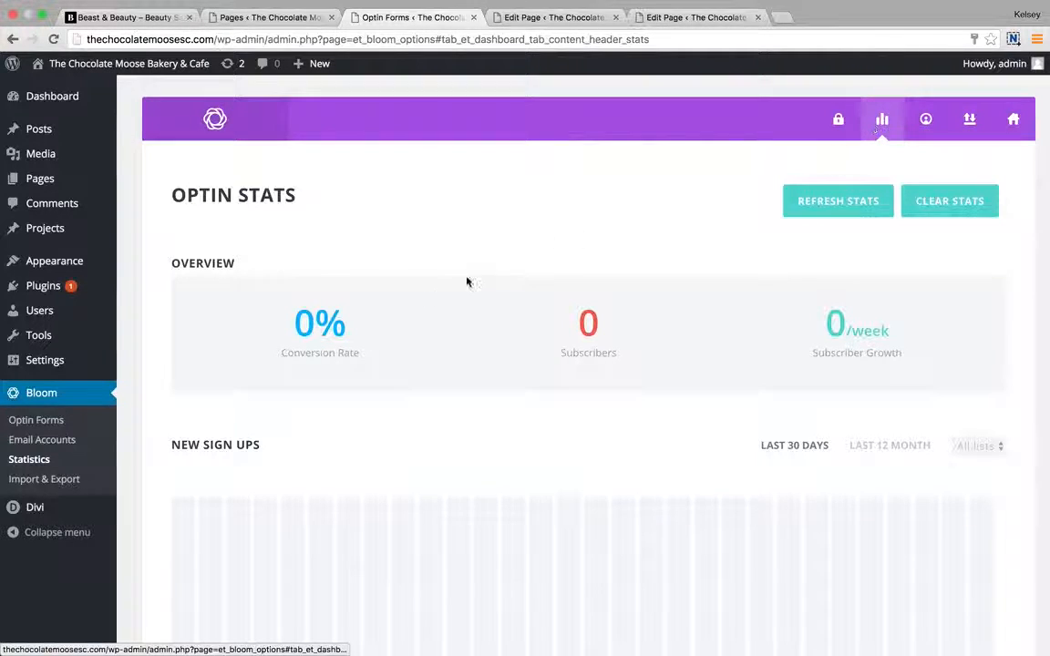
{"action": "scroll", "coordinate": [435, 298], "scroll_direction": "down", "scroll_amount": 3}
{"action": "scroll", "coordinate": [436, 298], "scroll_direction": "up", "scroll_amount": 2}
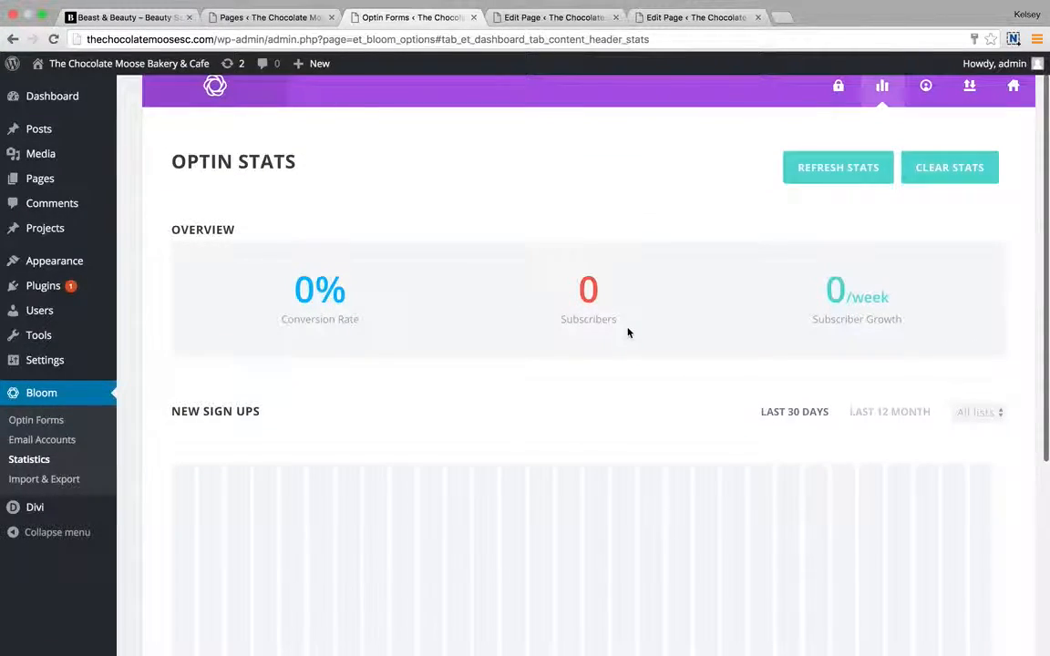
{"action": "scroll", "coordinate": [627, 332], "scroll_direction": "down", "scroll_amount": 3}
{"action": "scroll", "coordinate": [628, 333], "scroll_direction": "up", "scroll_amount": 3}
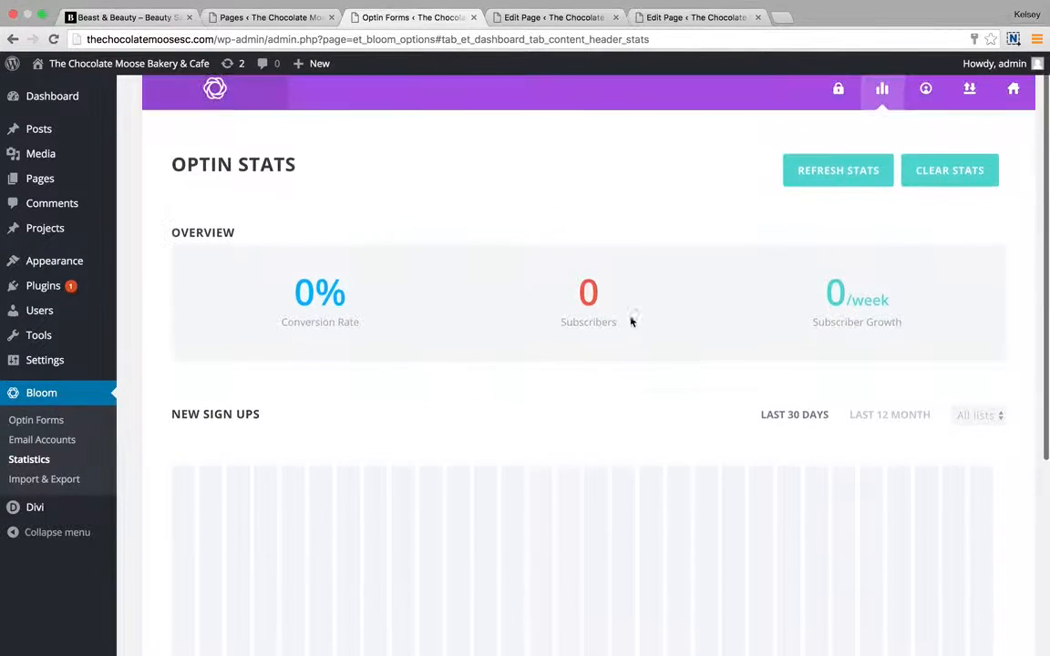
Check the email accounts and update settings pages, then return to the empty optin list.
{"action": "left_click", "coordinate": [921, 92]}
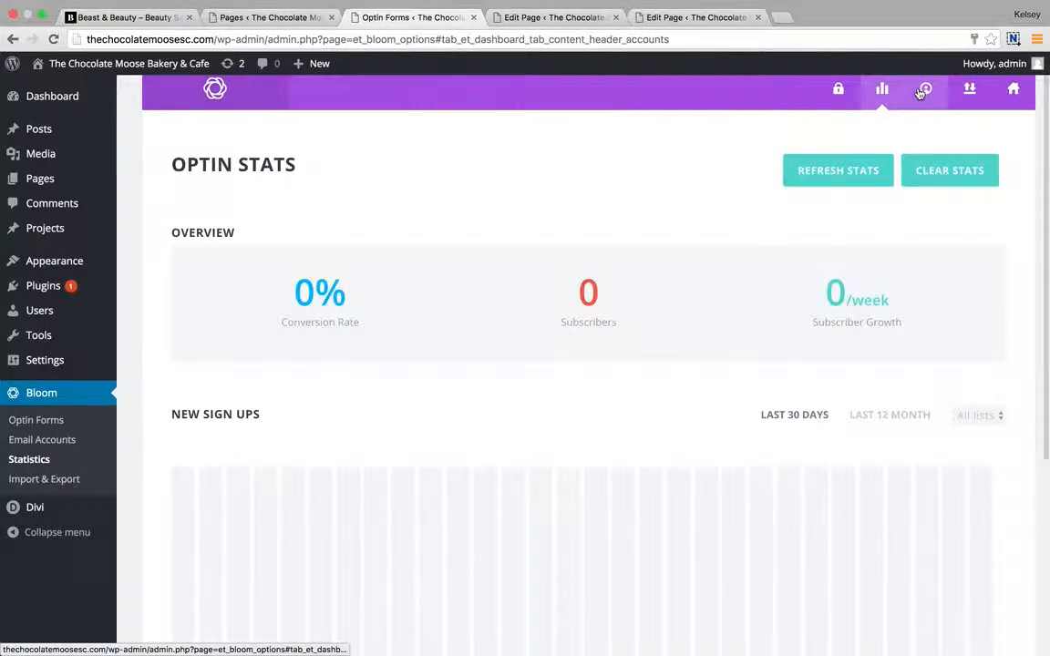
{"action": "left_click", "coordinate": [853, 107]}
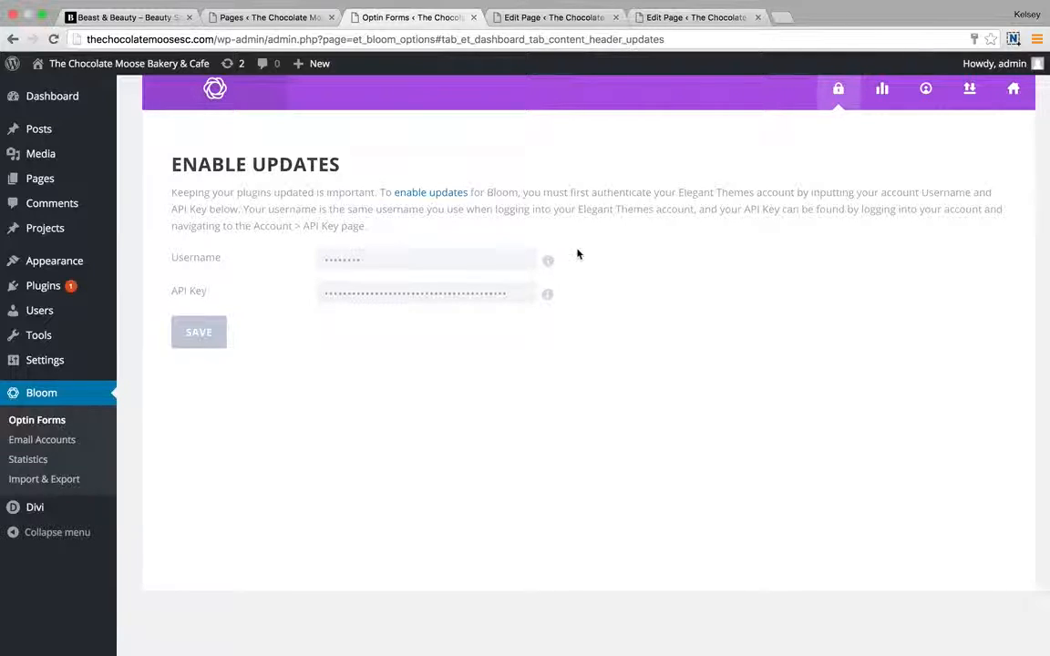
{"action": "left_click", "coordinate": [926, 88]}
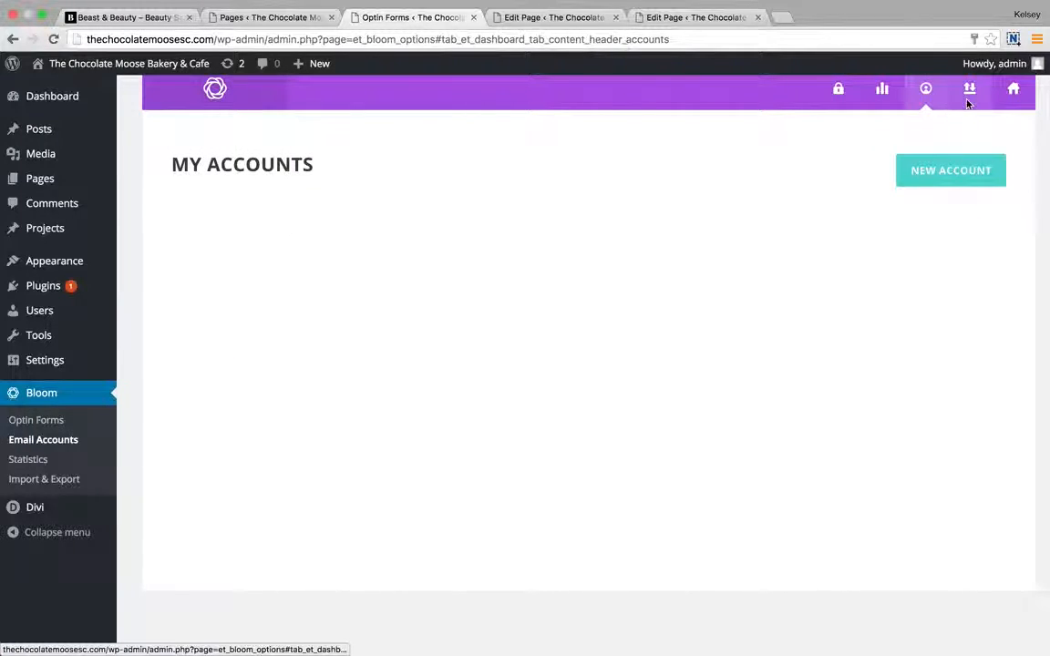
{"action": "left_click", "coordinate": [1013, 88]}
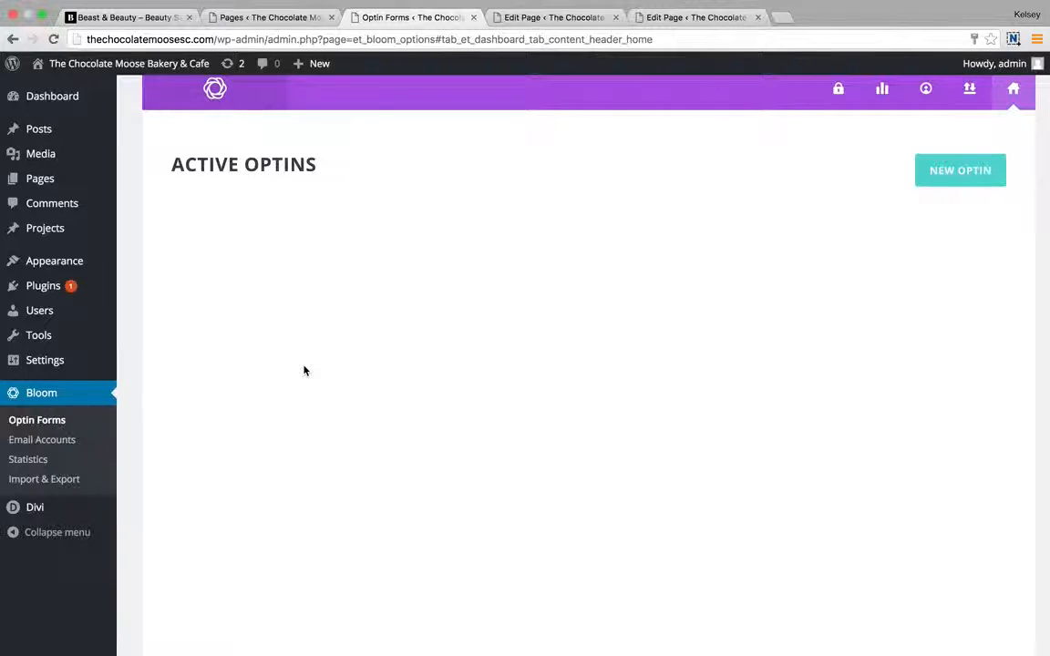
Switch to the Edit Page tab showing the Home page layout.
{"action": "scroll", "coordinate": [513, 342], "scroll_direction": "up", "scroll_amount": 1}
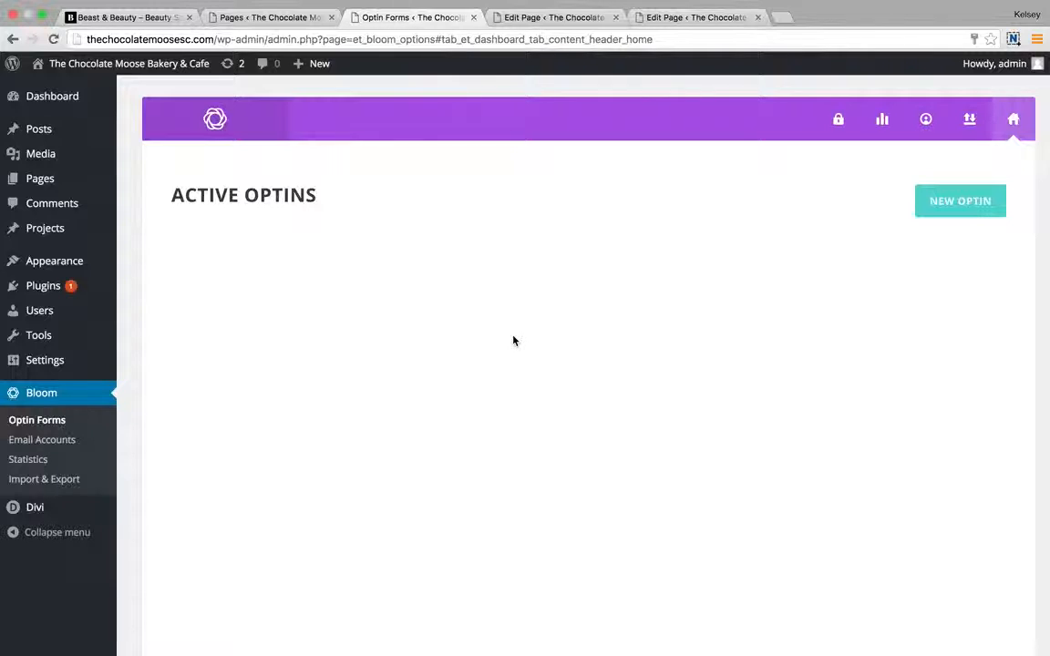
{"action": "mouse_move", "coordinate": [520, 5]}
{"action": "mouse_move", "coordinate": [837, 4]}
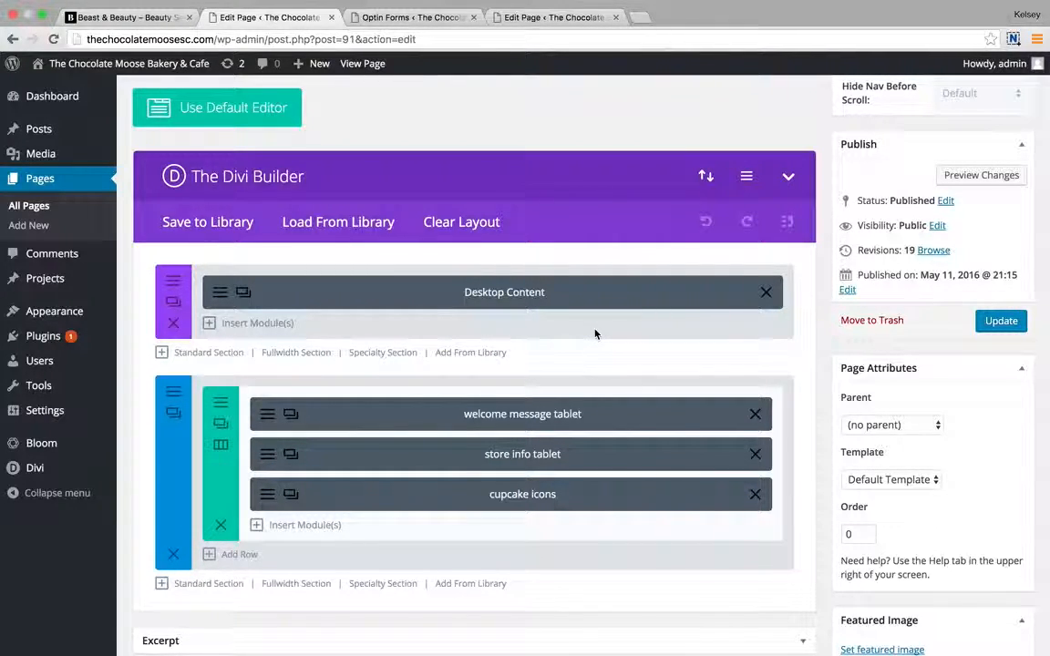
Inspect the Desktop Content fullwidth header's settings, with its cookie background and Greenville bakery welcome, then save.
{"action": "scroll", "coordinate": [544, 120], "scroll_direction": "up", "scroll_amount": 2}
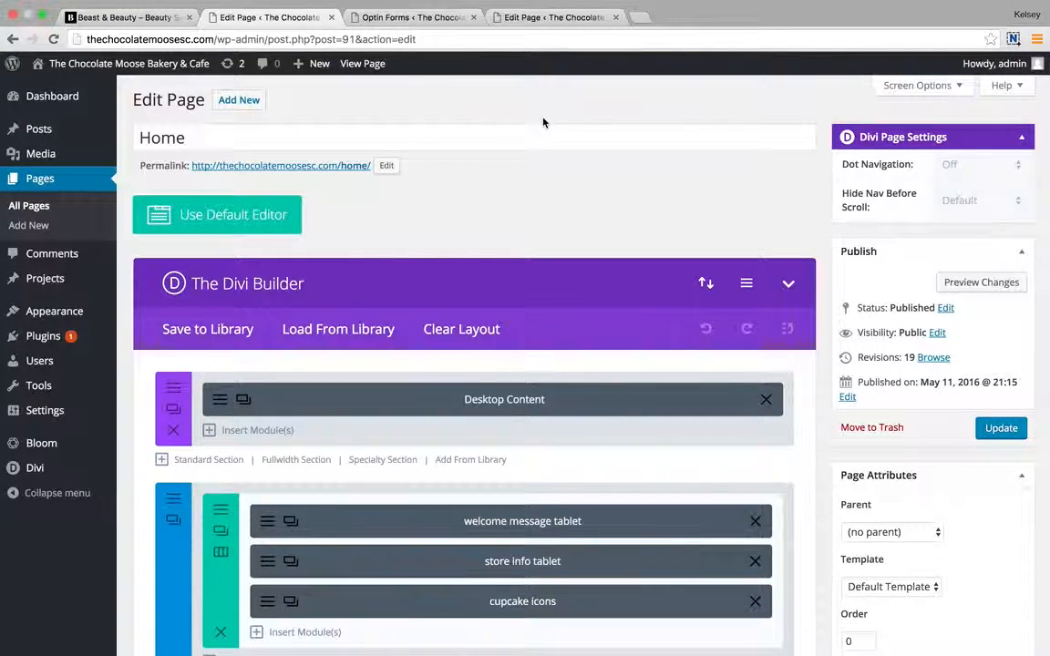
{"action": "scroll", "coordinate": [544, 122], "scroll_direction": "down", "scroll_amount": 2}
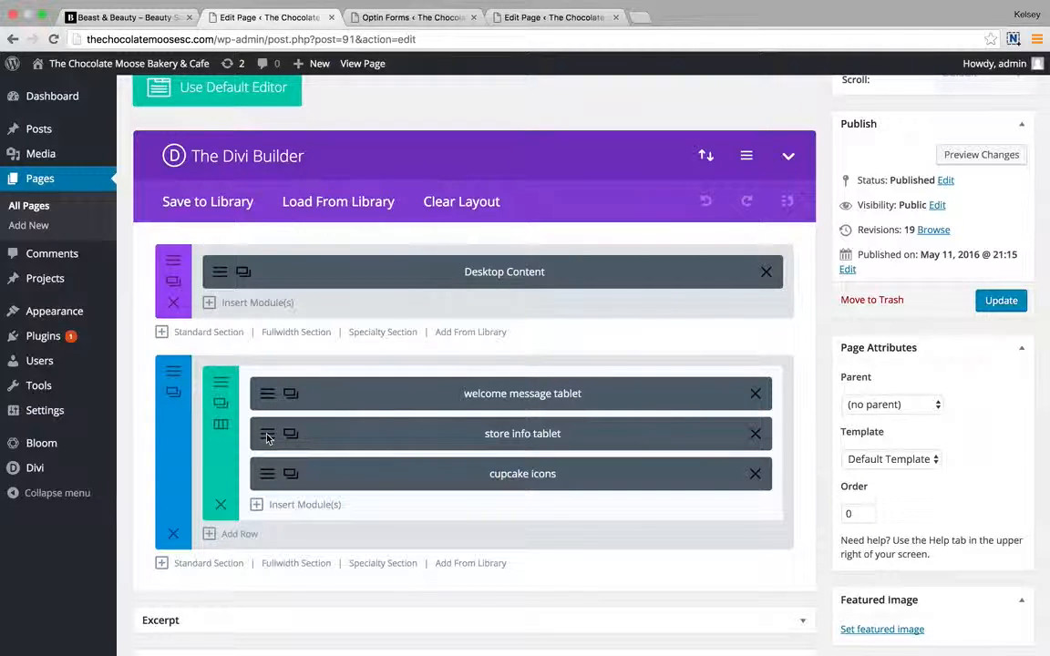
{"action": "left_click", "coordinate": [220, 272]}
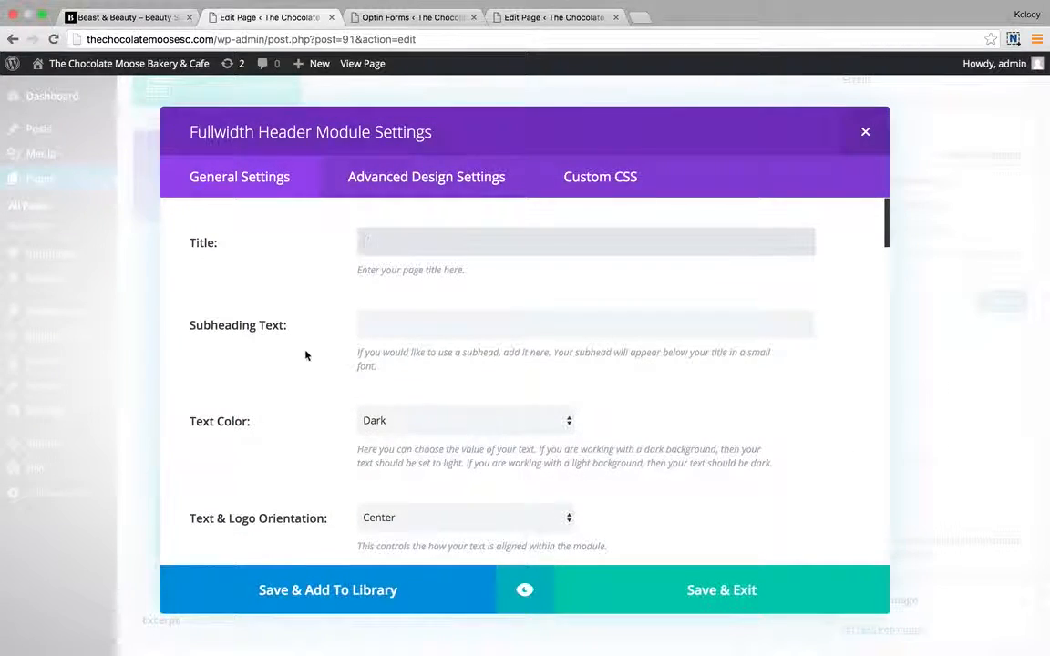
{"action": "scroll", "coordinate": [502, 458], "scroll_direction": "down", "scroll_amount": 10}
{"action": "scroll", "coordinate": [502, 458], "scroll_direction": "down", "scroll_amount": 5}
{"action": "scroll", "coordinate": [500, 456], "scroll_direction": "up", "scroll_amount": 6}
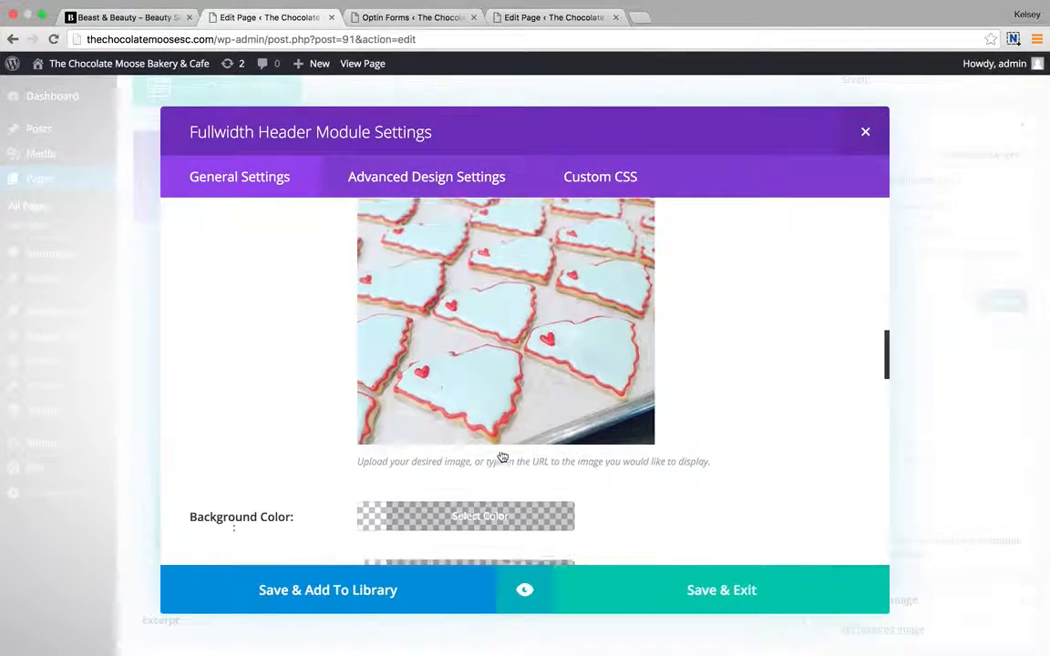
{"action": "scroll", "coordinate": [529, 248], "scroll_direction": "up", "scroll_amount": 3}
{"action": "scroll", "coordinate": [536, 382], "scroll_direction": "down", "scroll_amount": 8}
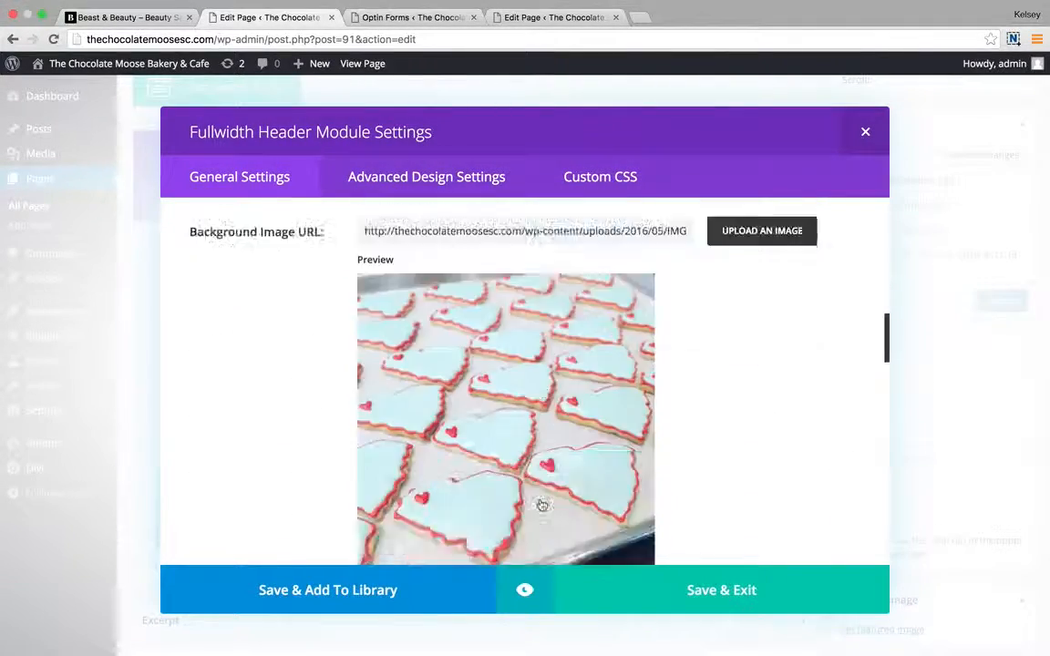
{"action": "scroll", "coordinate": [542, 506], "scroll_direction": "up", "scroll_amount": 6}
{"action": "scroll", "coordinate": [542, 505], "scroll_direction": "down", "scroll_amount": 10}
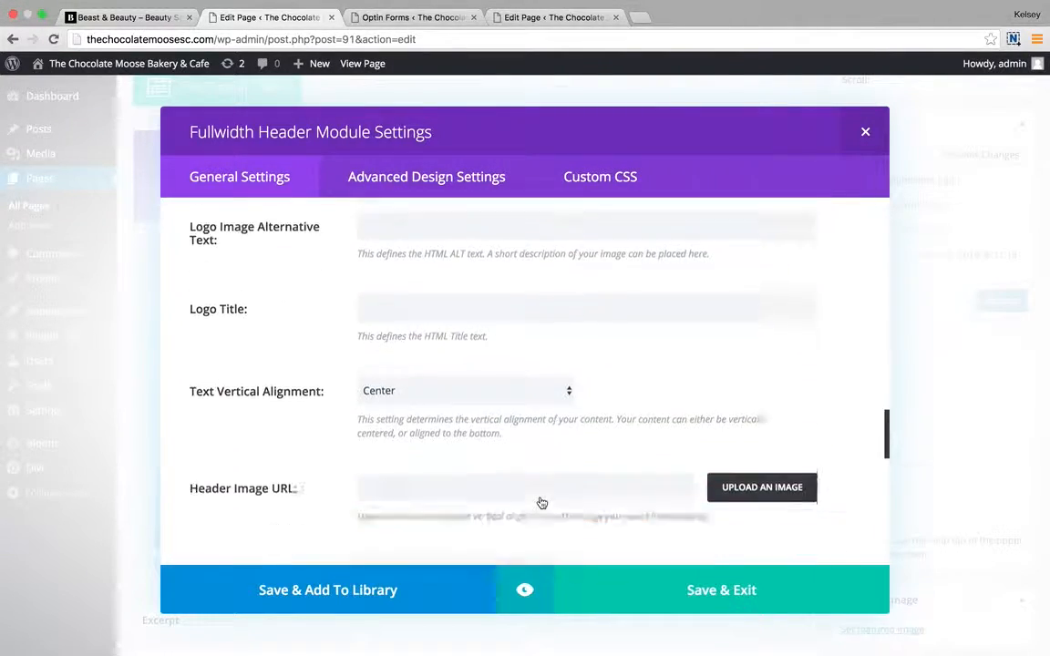
{"action": "scroll", "coordinate": [541, 502], "scroll_direction": "down", "scroll_amount": 2}
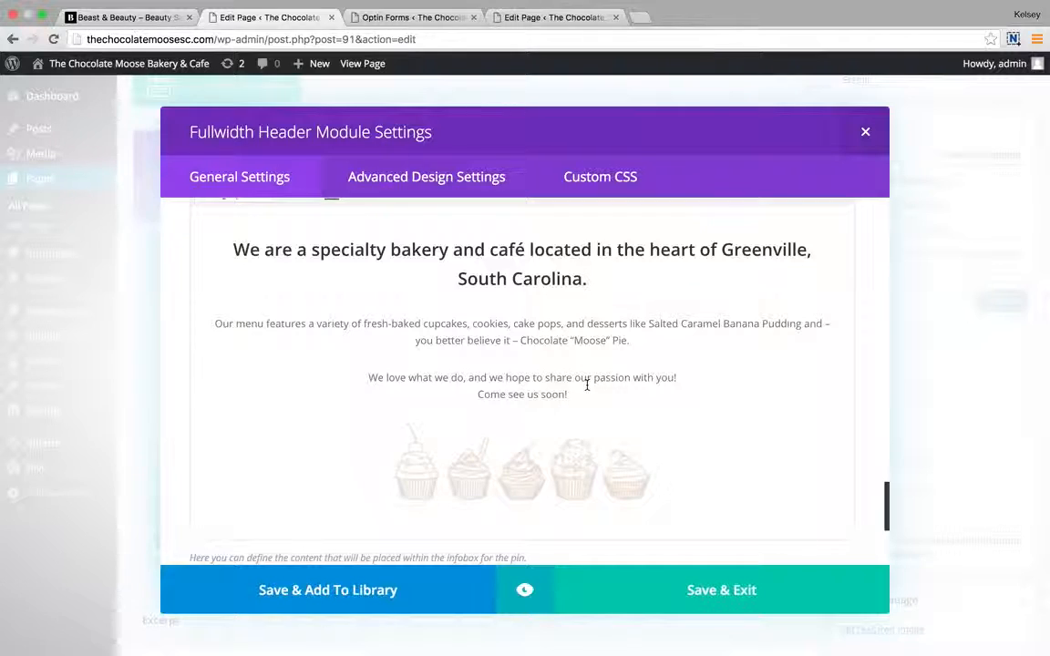
{"action": "left_click", "coordinate": [722, 593]}
{"action": "scroll", "coordinate": [252, 443], "scroll_direction": "down", "scroll_amount": 1}
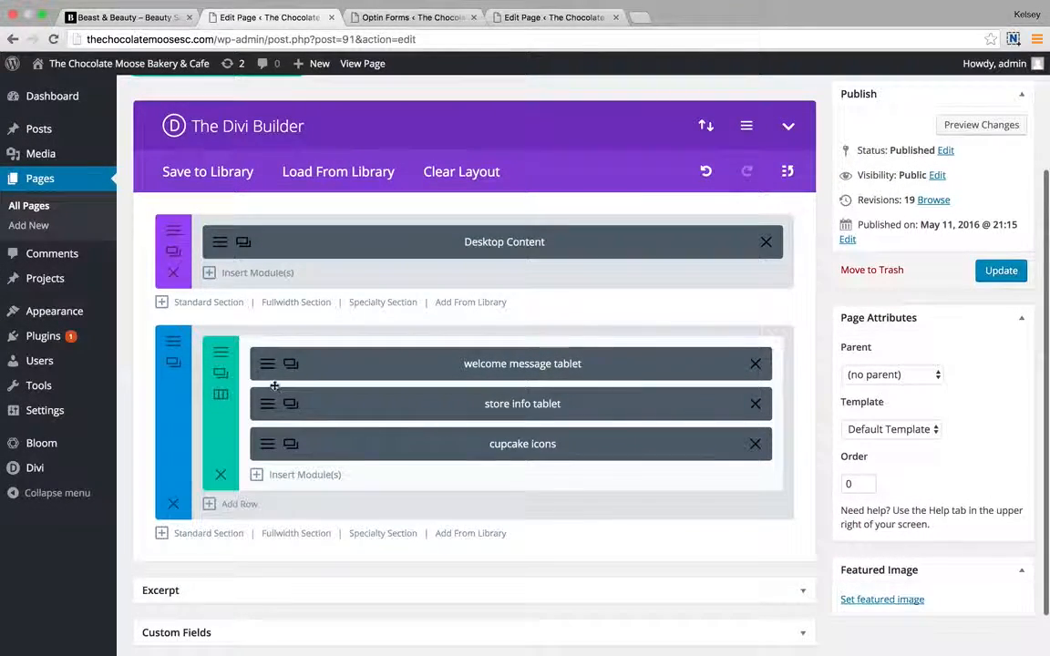
{"action": "left_click", "coordinate": [267, 364]}
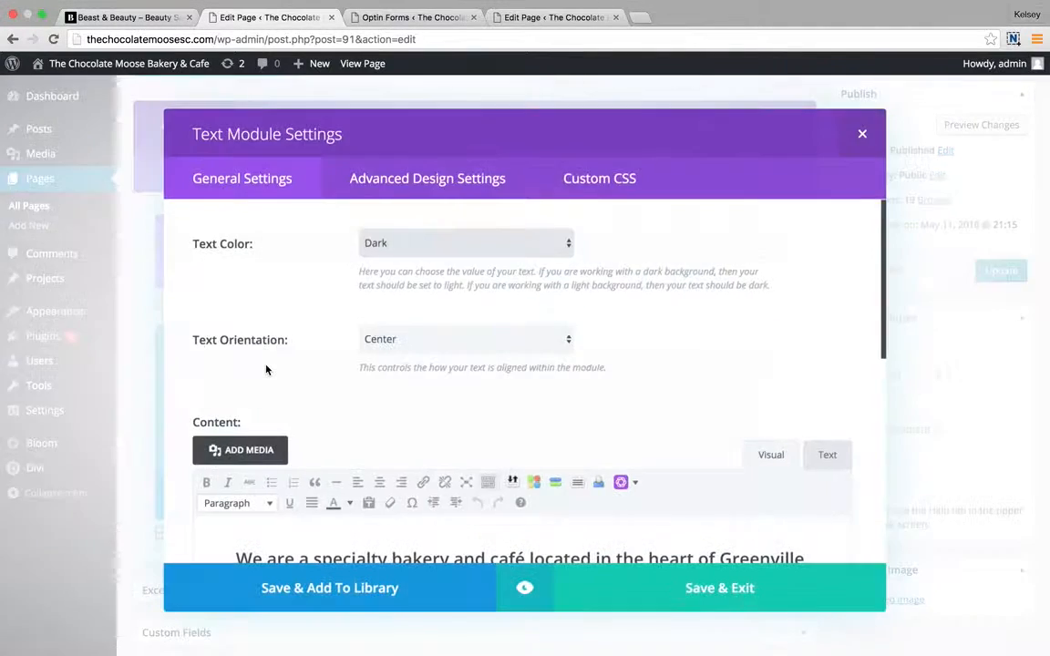
{"action": "scroll", "coordinate": [572, 471], "scroll_direction": "down", "scroll_amount": 5}
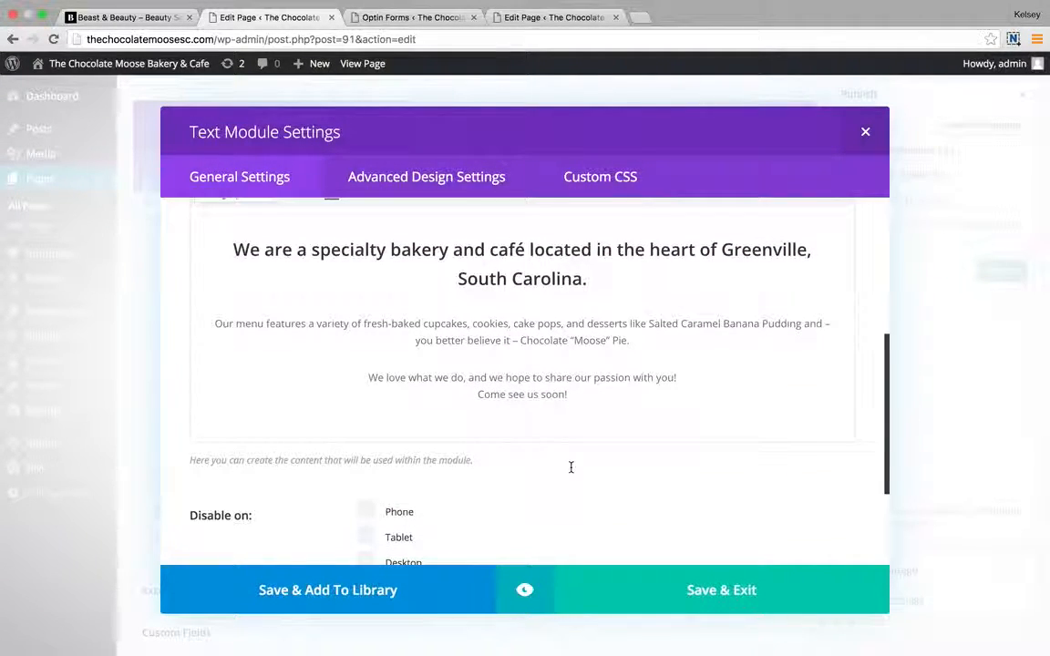
{"action": "scroll", "coordinate": [702, 601], "scroll_direction": "down", "scroll_amount": 3}
{"action": "left_click", "coordinate": [715, 598]}
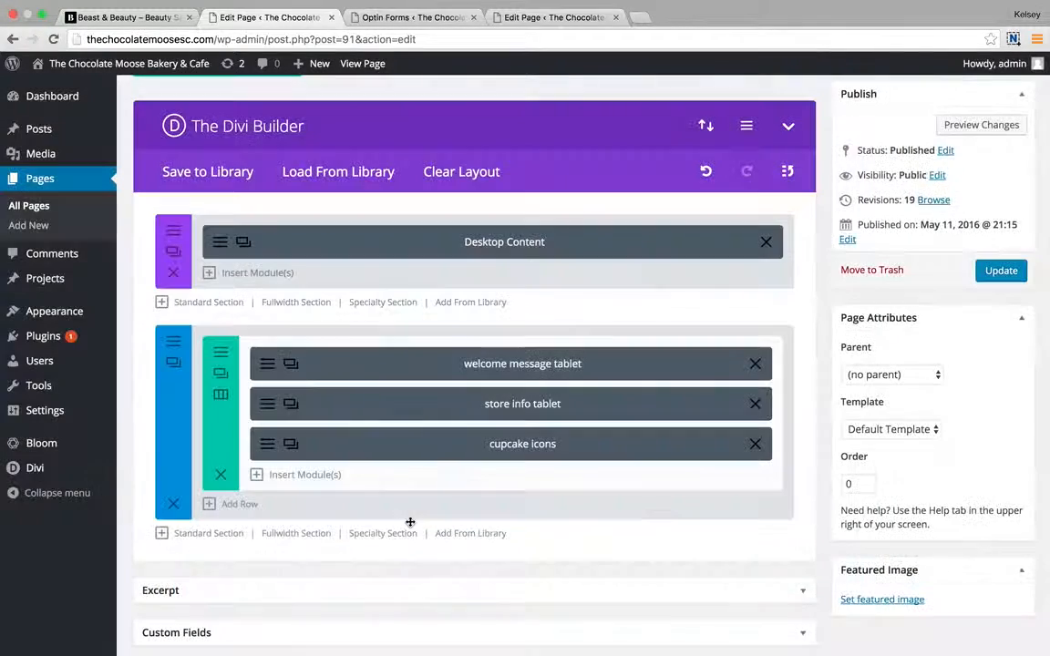
{"action": "left_click", "coordinate": [497, 404]}
{"action": "scroll", "coordinate": [520, 421], "scroll_direction": "down", "scroll_amount": 3}
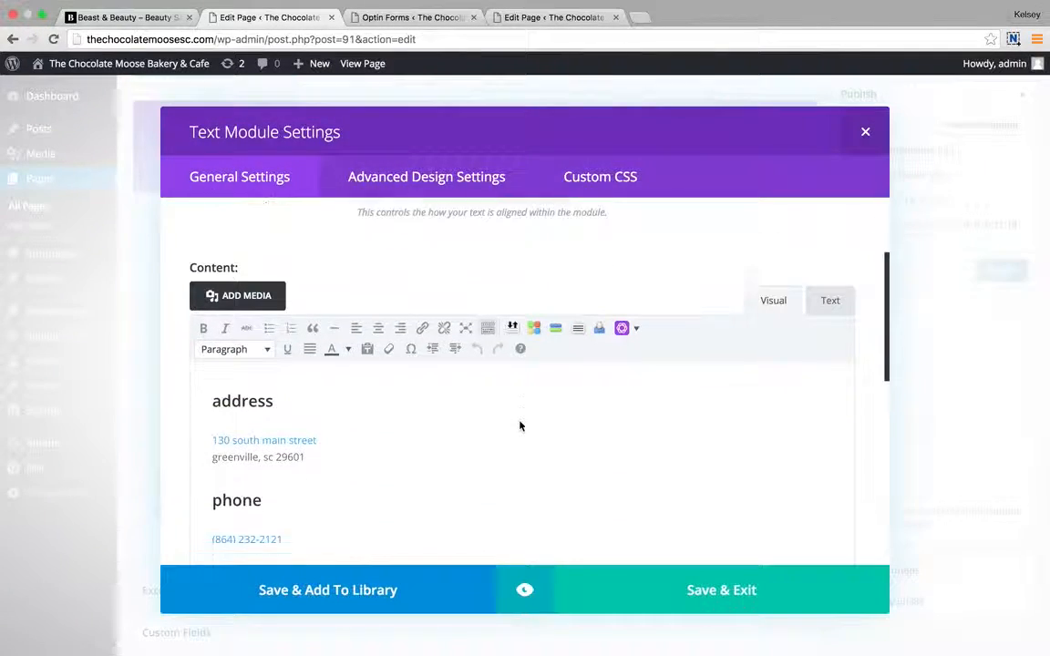
{"action": "scroll", "coordinate": [520, 421], "scroll_direction": "down", "scroll_amount": 5}
{"action": "scroll", "coordinate": [519, 421], "scroll_direction": "up", "scroll_amount": 2}
{"action": "scroll", "coordinate": [520, 422], "scroll_direction": "up", "scroll_amount": 2}
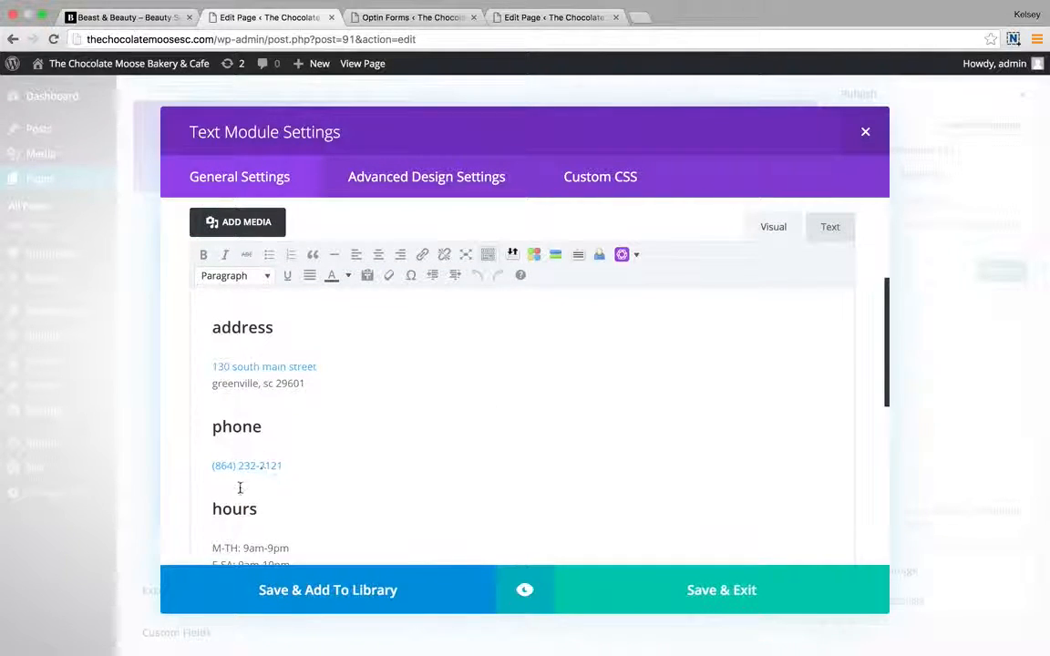
{"action": "left_click", "coordinate": [738, 590]}
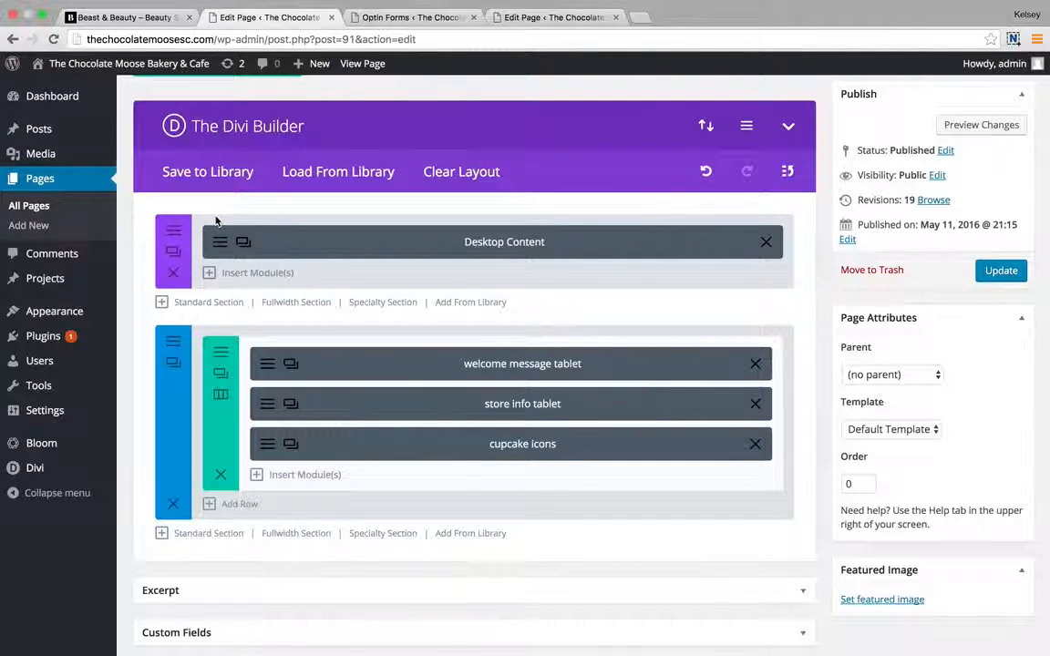
{"action": "left_click", "coordinate": [228, 241]}
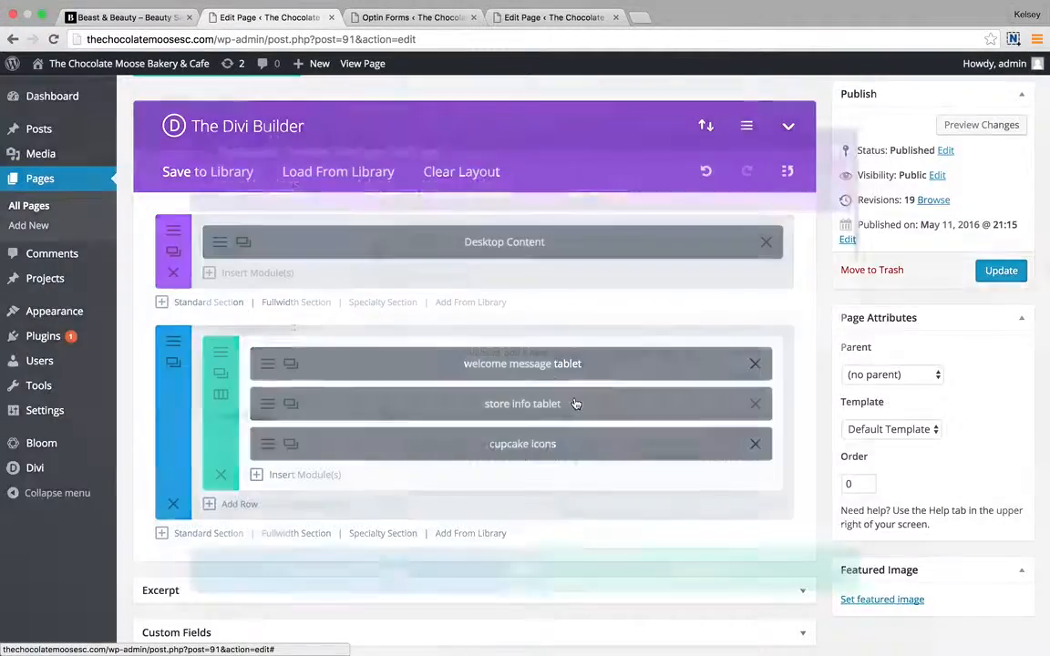
{"action": "scroll", "coordinate": [576, 403], "scroll_direction": "down", "scroll_amount": 3}
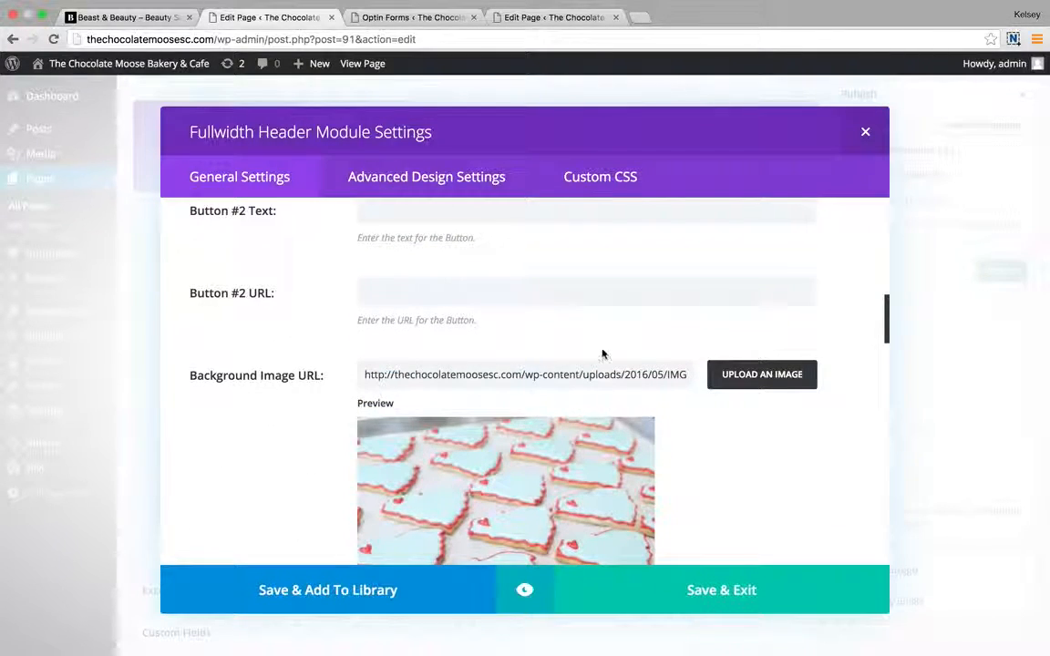
{"action": "left_click", "coordinate": [730, 593]}
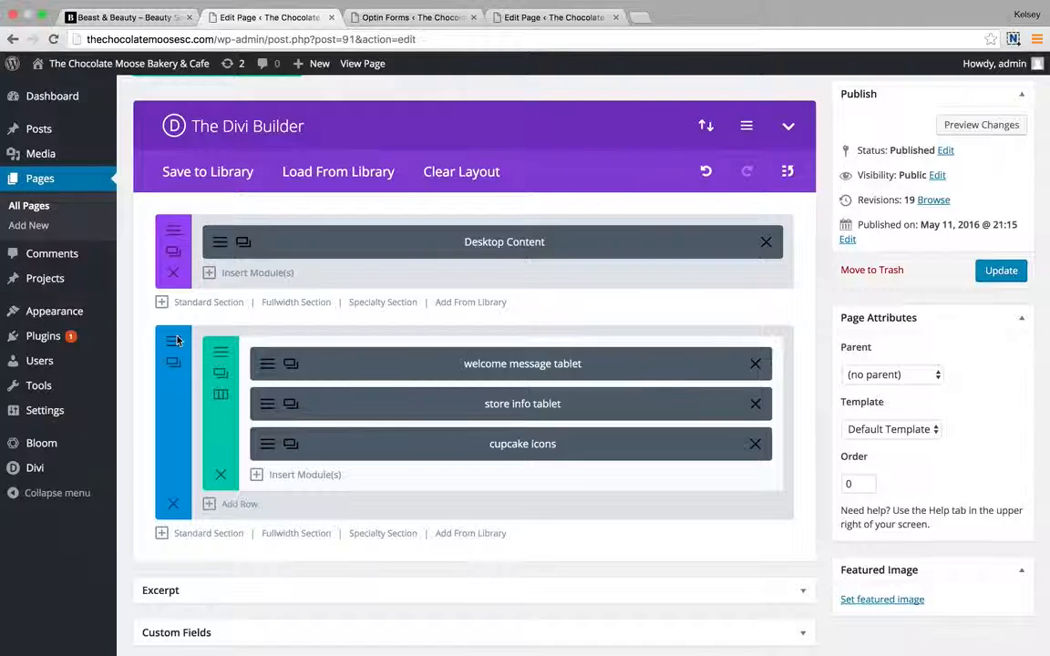
Open the second section's settings and inspect its cookie background image address.
{"action": "left_click", "coordinate": [176, 341]}
{"action": "left_click", "coordinate": [696, 606]}
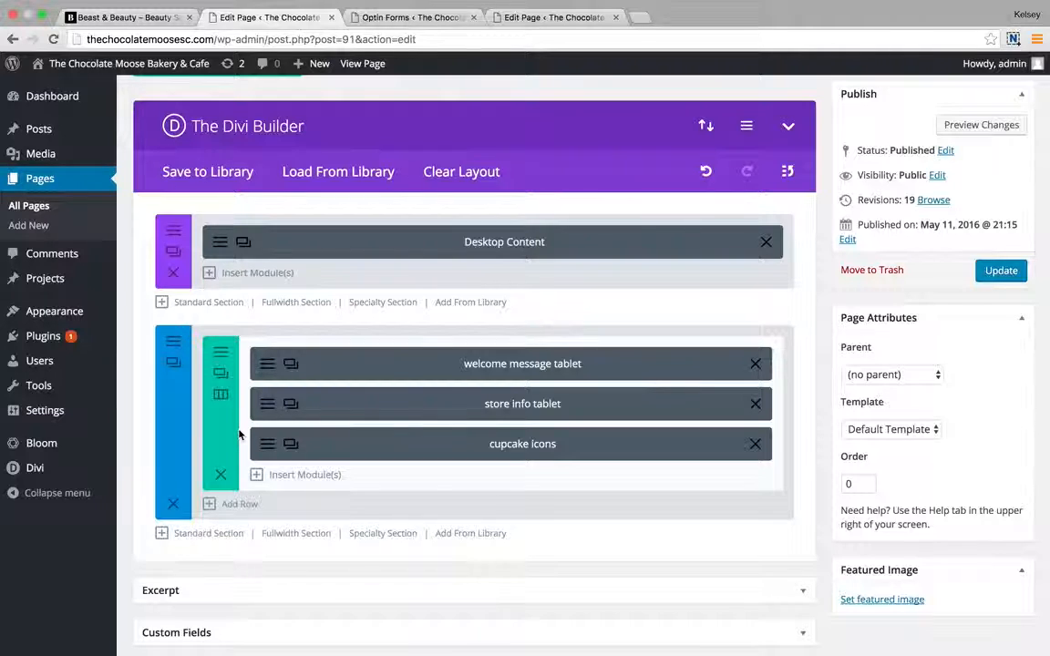
{"action": "left_click", "coordinate": [173, 341]}
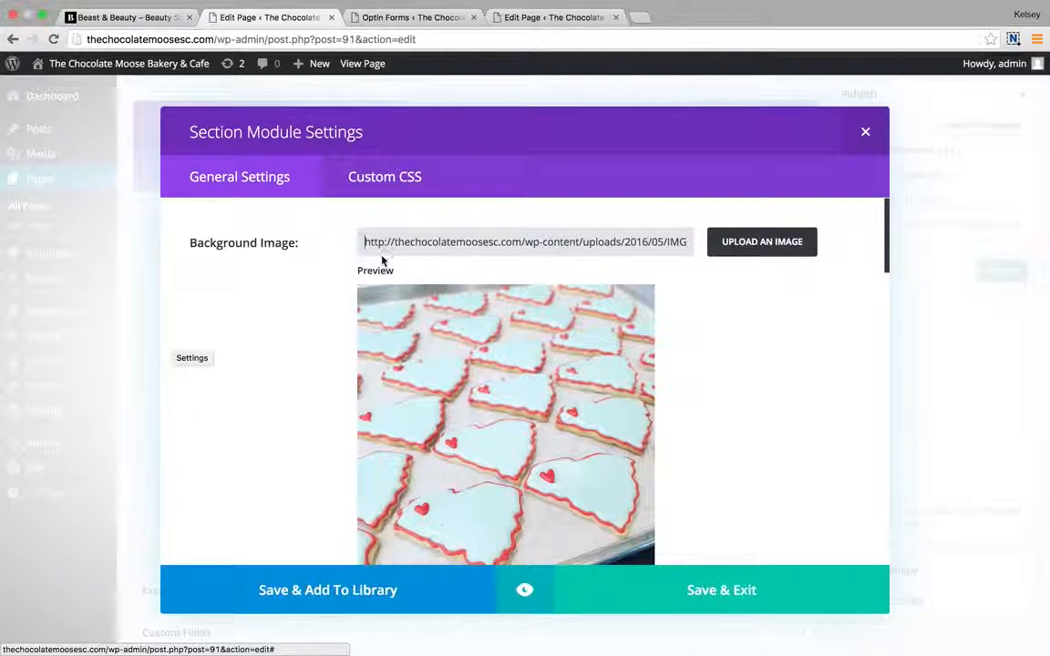
{"action": "left_click_drag", "start_coordinate": [366, 240], "coordinate": [643, 240]}
{"action": "left_click", "coordinate": [644, 240]}
Browse the Media Library without picking an image, save the section, then switch to the FAQ page editor.
{"action": "left_click", "coordinate": [753, 243]}
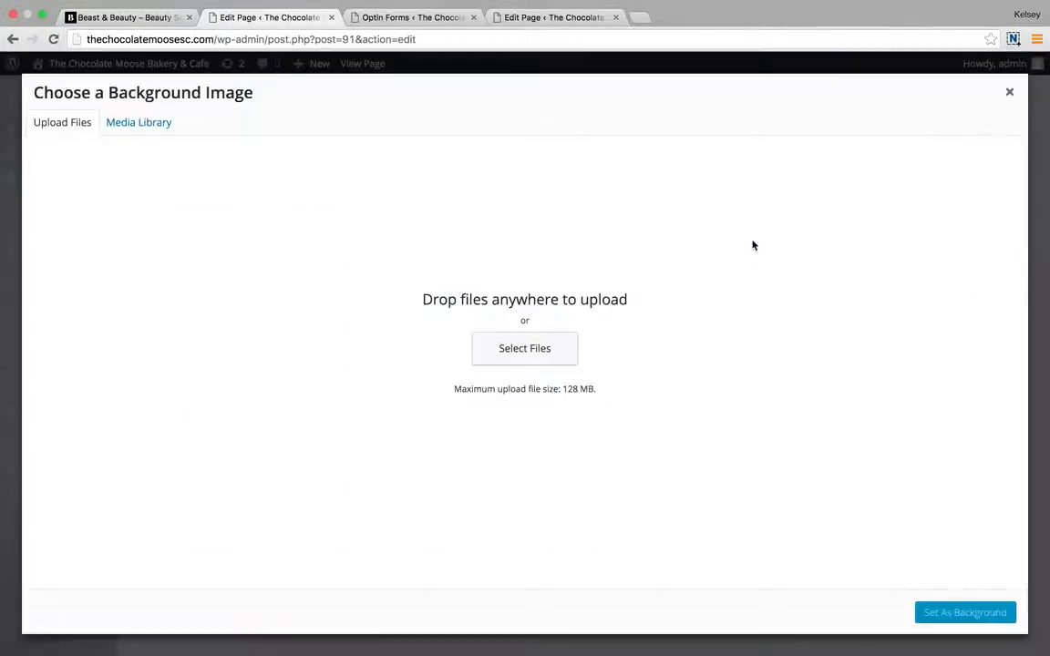
{"action": "left_click", "coordinate": [144, 121]}
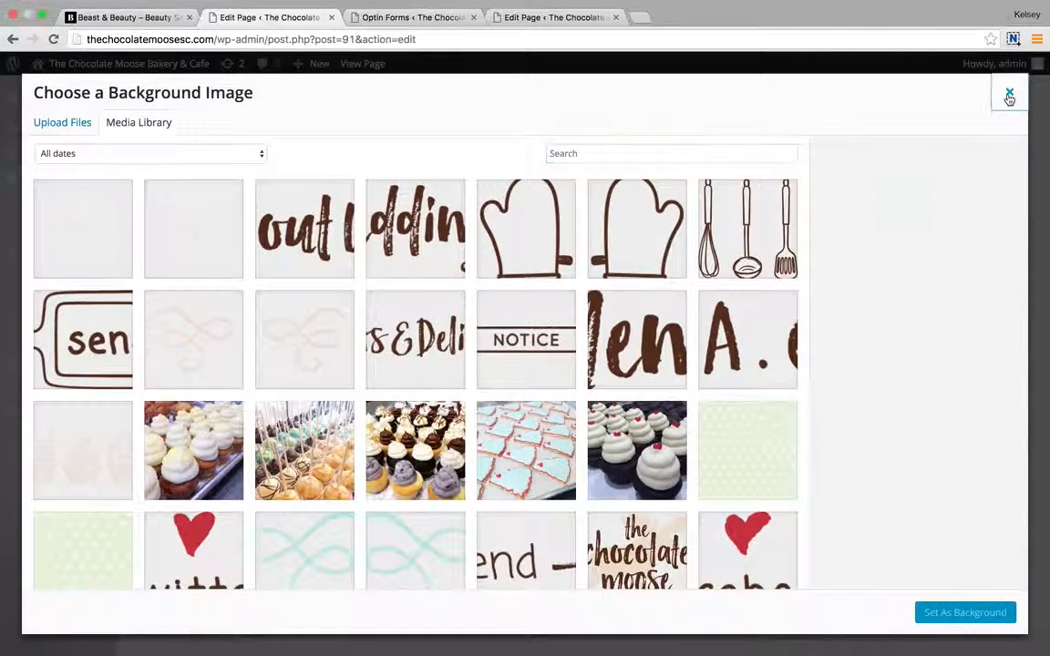
{"action": "left_click", "coordinate": [1009, 95]}
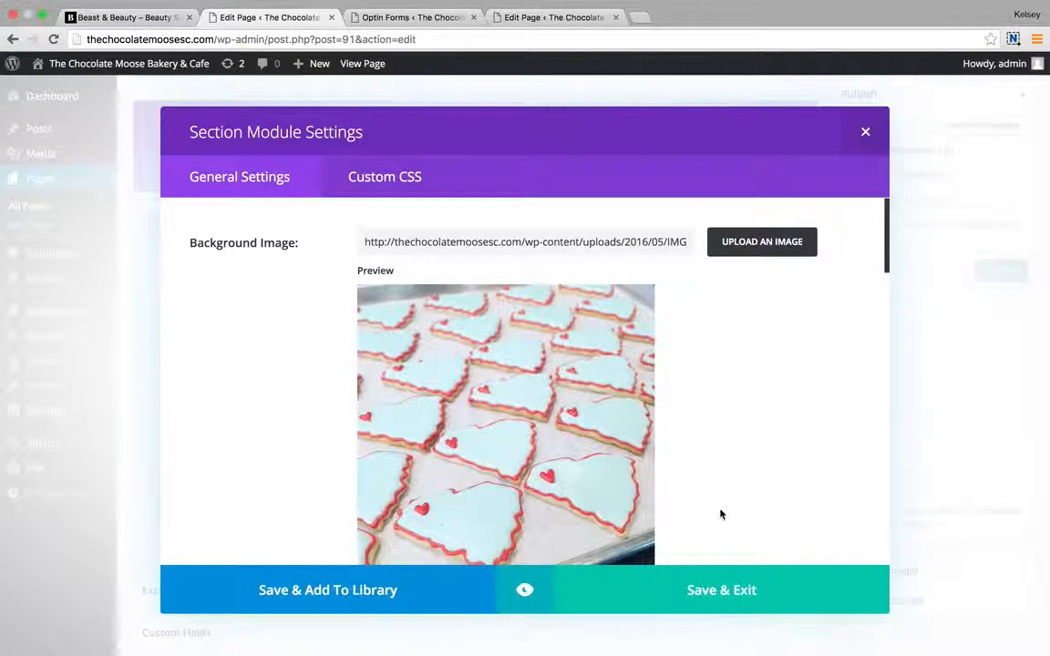
{"action": "left_click", "coordinate": [713, 593]}
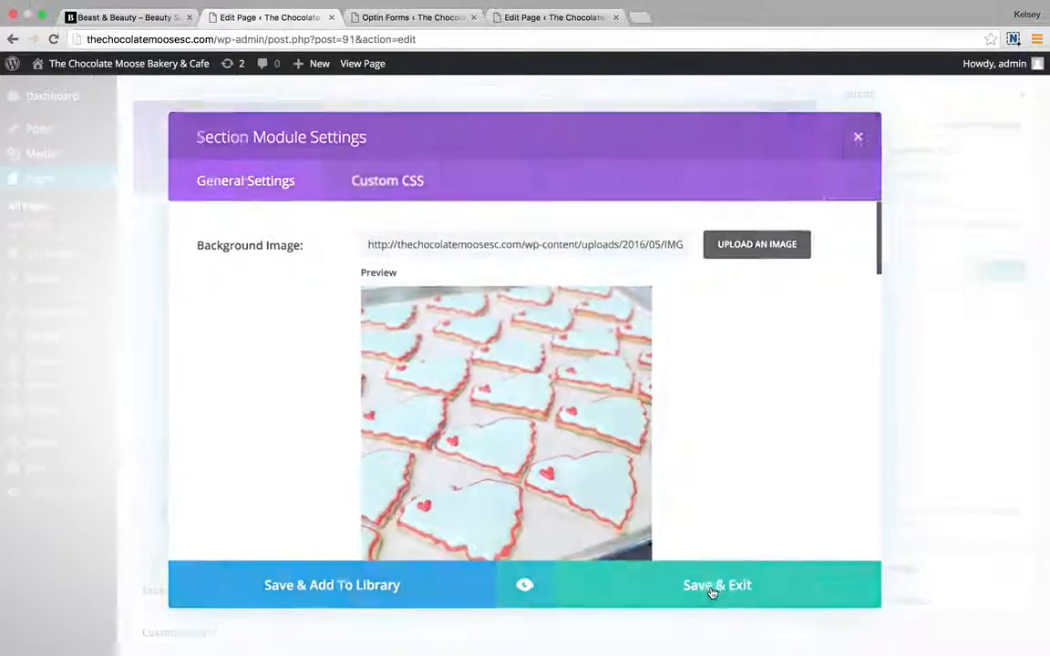
{"action": "left_click", "coordinate": [516, 17]}
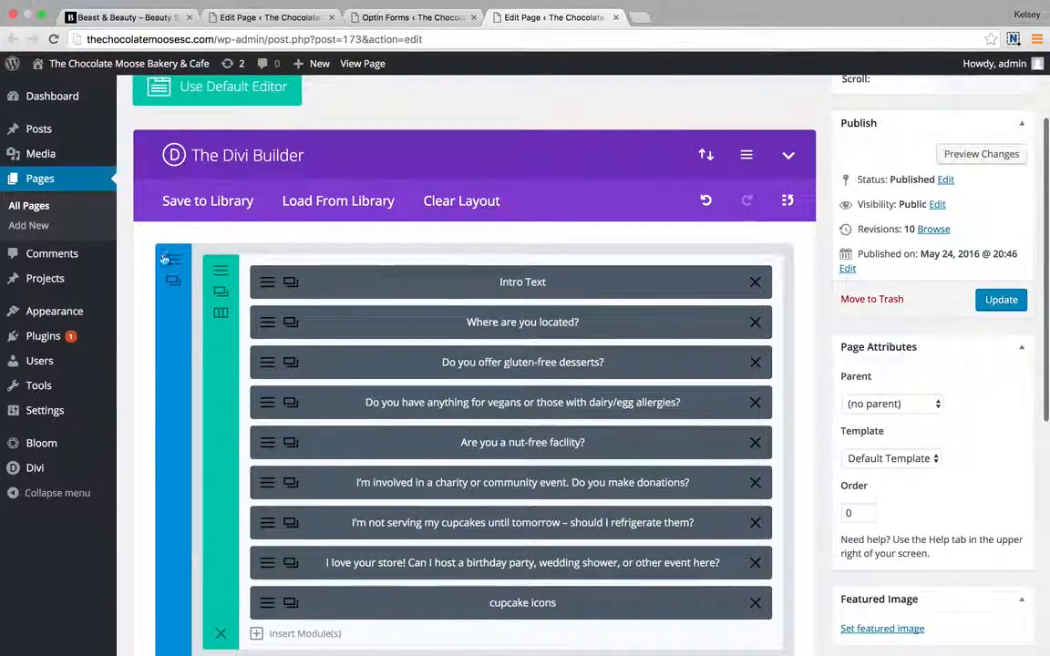
{"action": "left_click", "coordinate": [173, 281]}
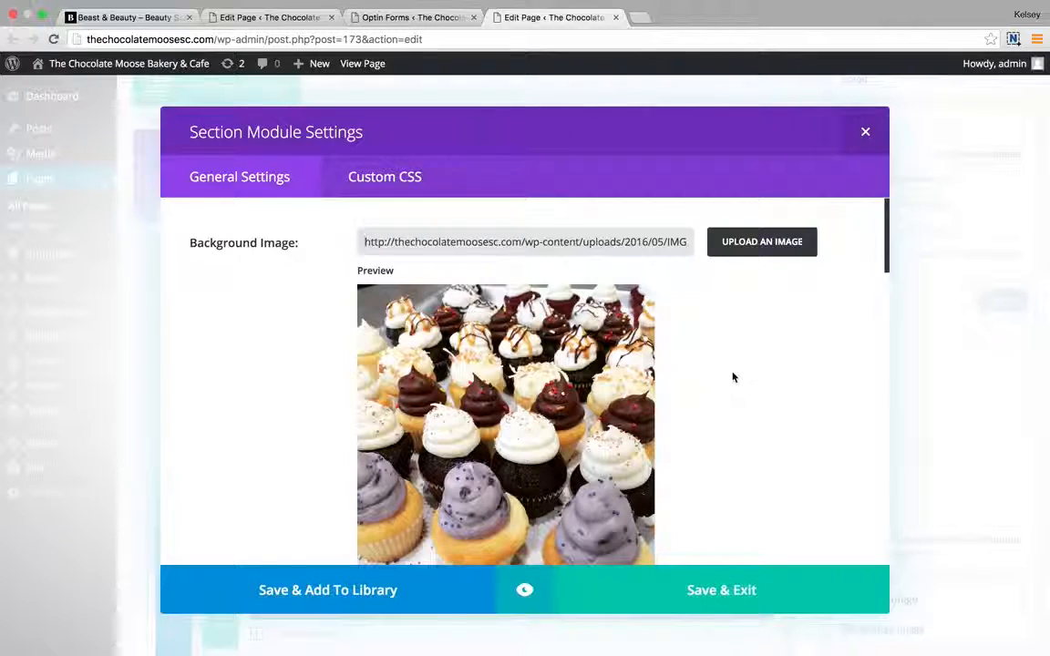
{"action": "left_click", "coordinate": [730, 579]}
{"action": "mouse_move", "coordinate": [582, 6]}
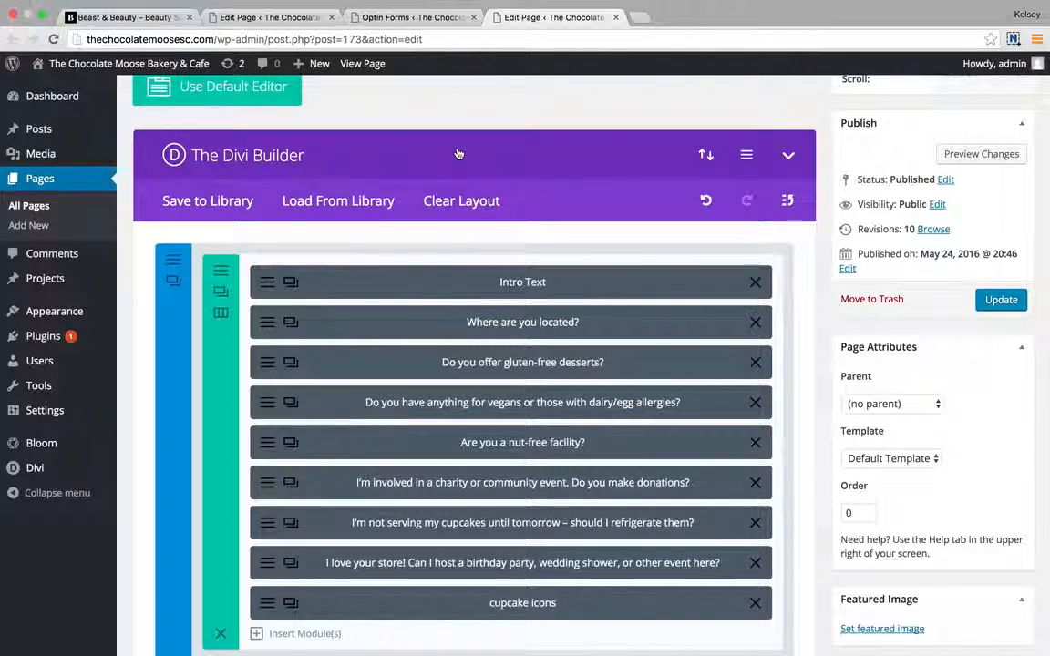
{"action": "mouse_move", "coordinate": [845, 7]}
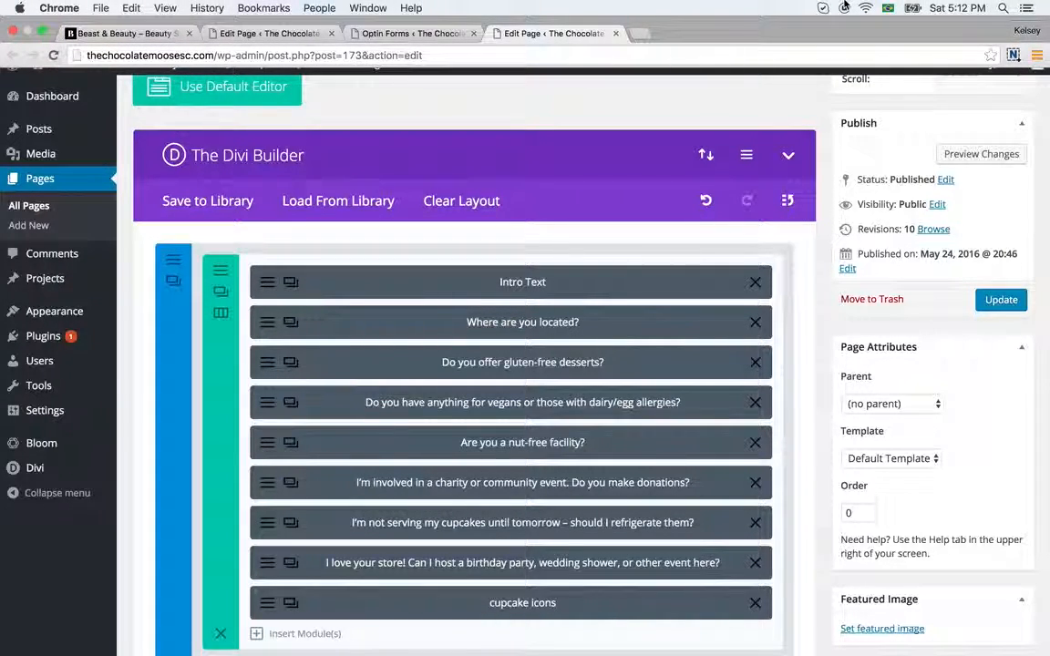